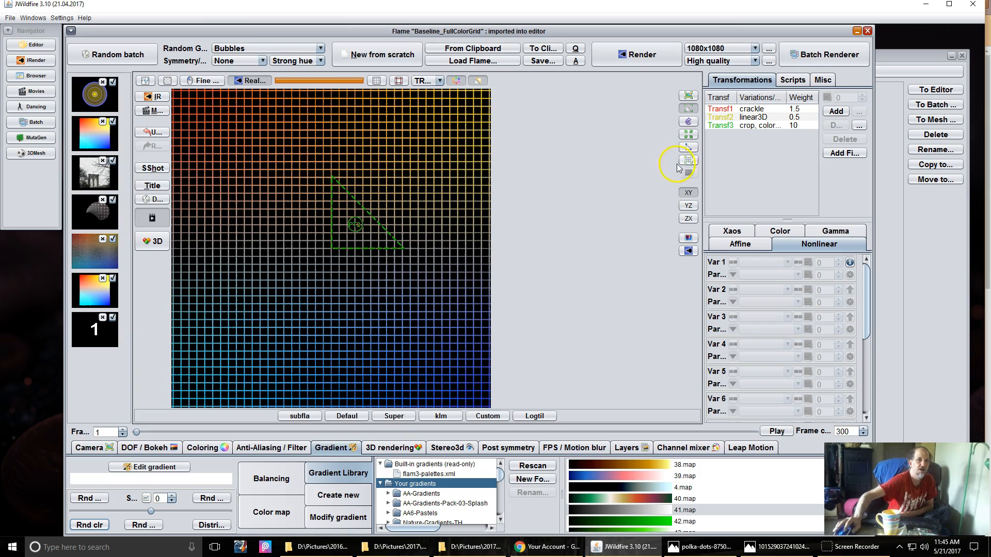
Step: Examine the third transform's crop and colormap variations in the color grid flame and compare it with the full-color square flame
left_click(743, 125)
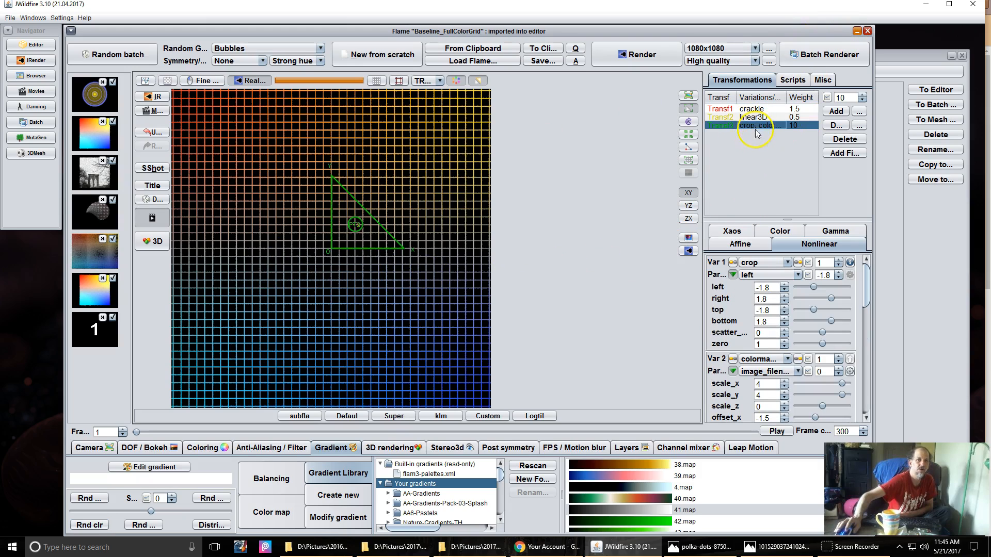
left_click(764, 360)
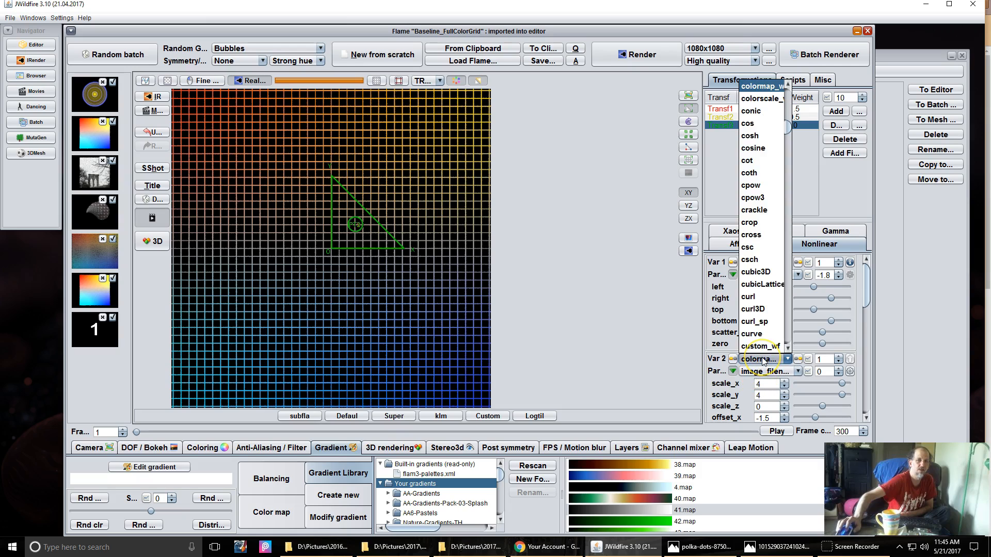
left_click(764, 360)
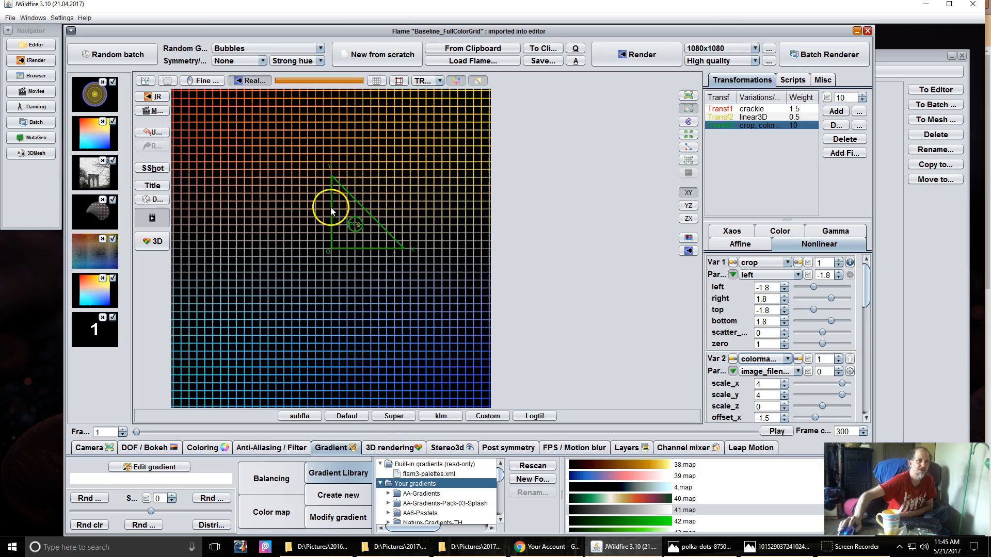
left_click(95, 138)
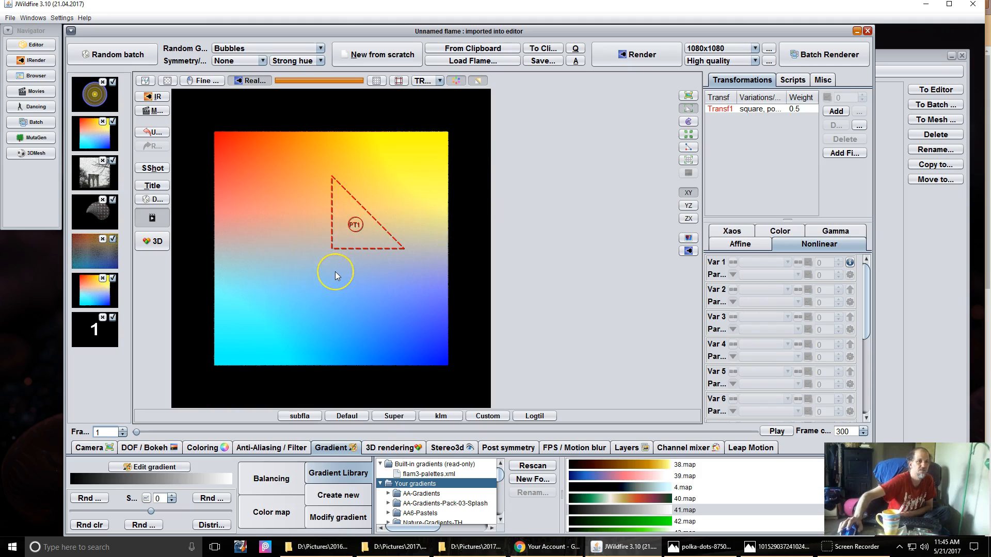
left_click(100, 253)
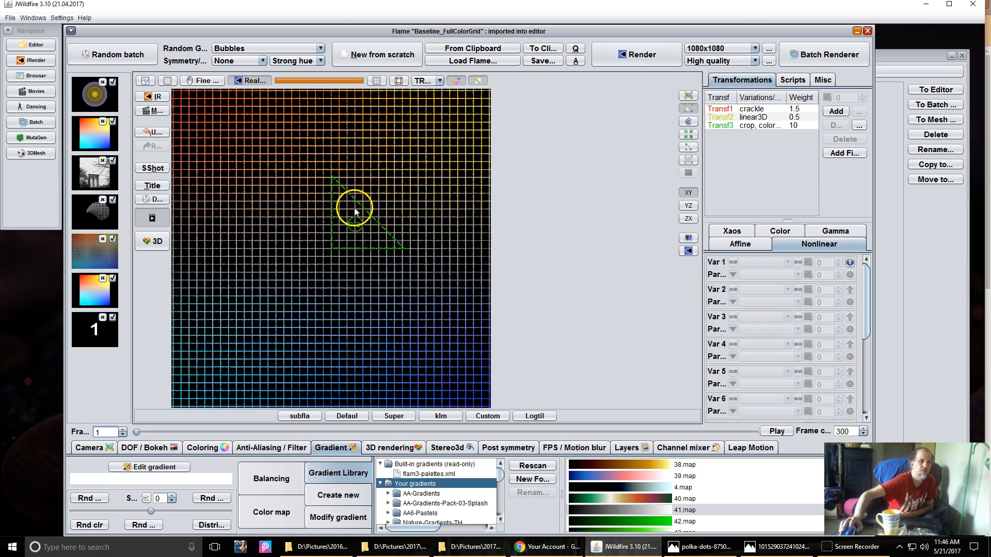
Step: Add a final transform with the colormap_wf variation to the color grid flame and hide the transform triangle overlay
left_click(836, 154)
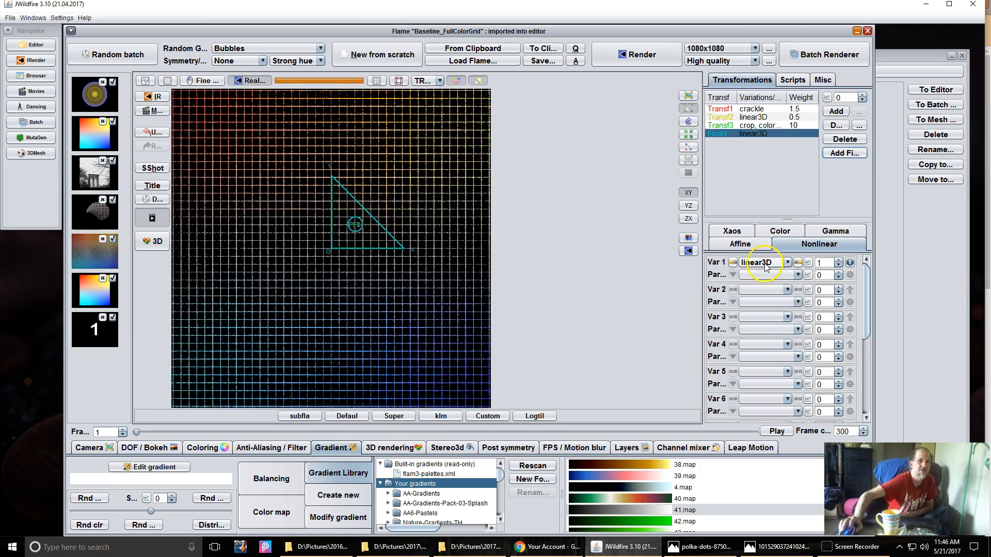
left_click(779, 262)
left_click_drag(787, 126, 790, 47)
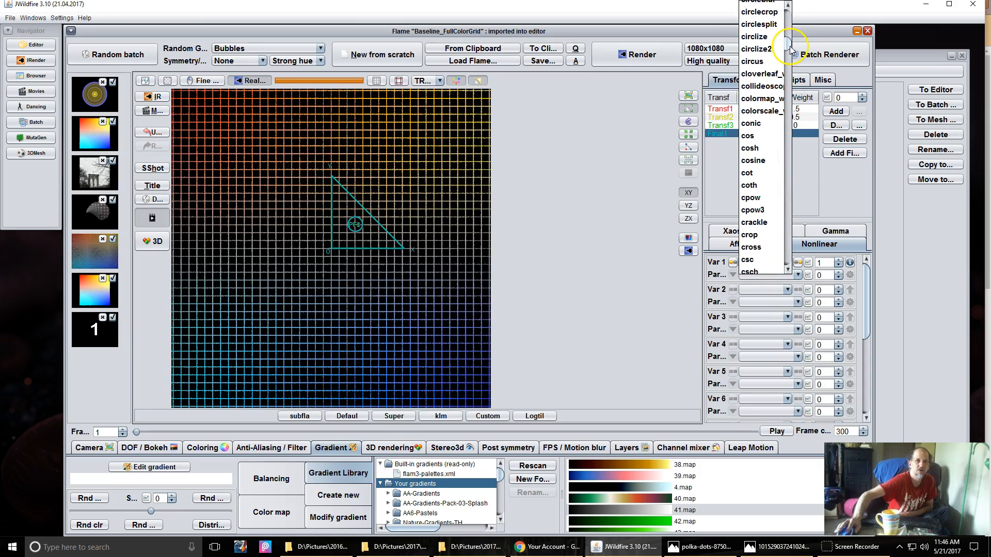
left_click(758, 100)
left_click(408, 261)
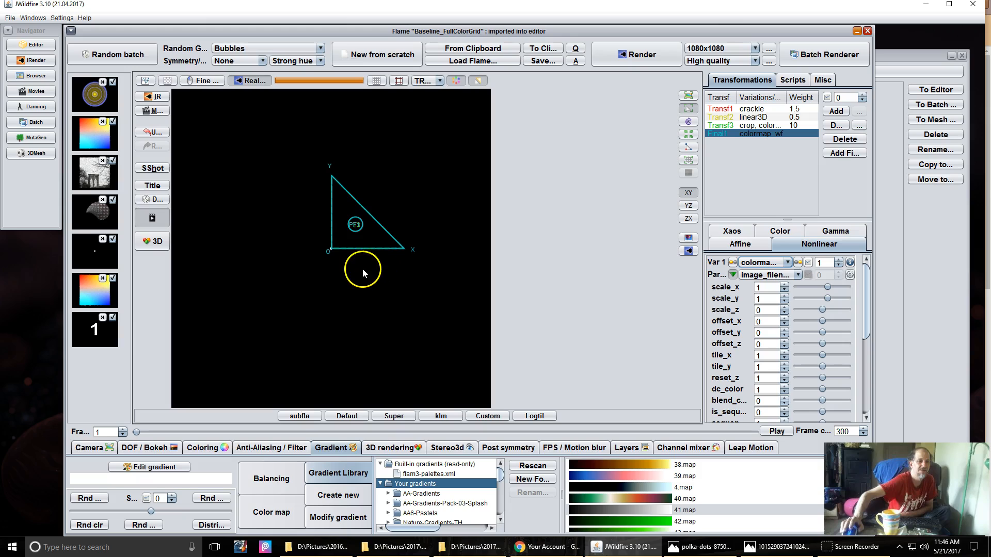
left_click(688, 96)
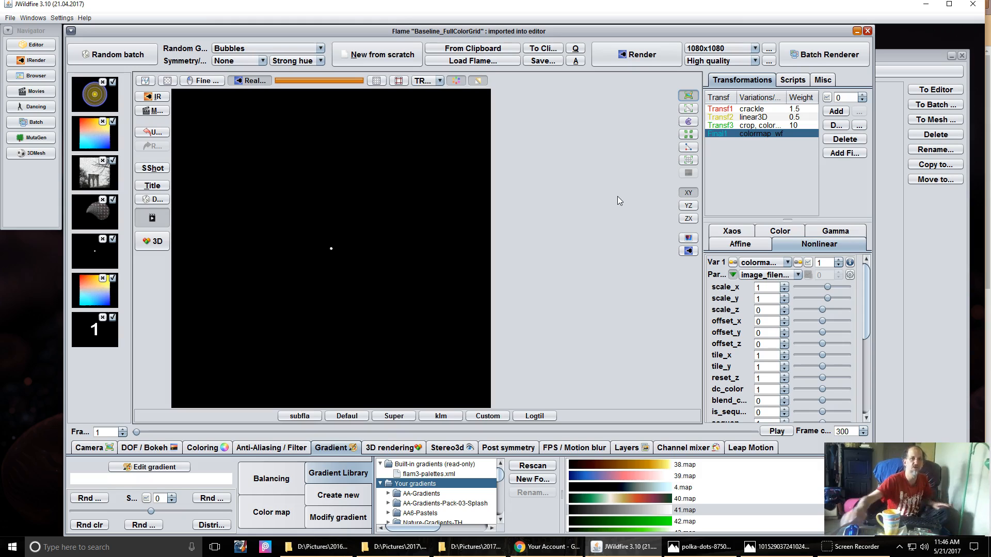
Step: Add julian as the final transform's second variation and set its amount to 1.34
left_click_drag(865, 320, 865, 356)
left_click(763, 333)
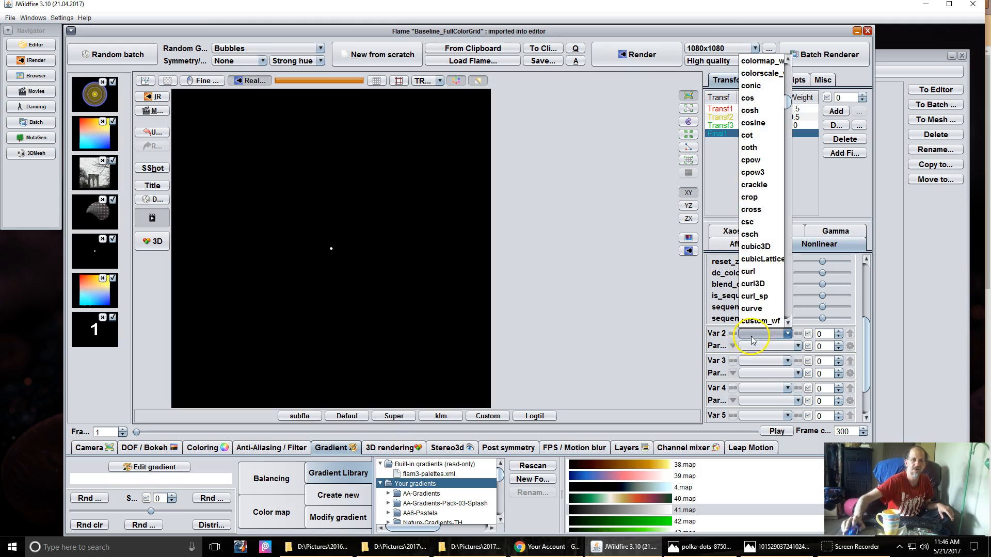
scroll(763, 214, "down", 20)
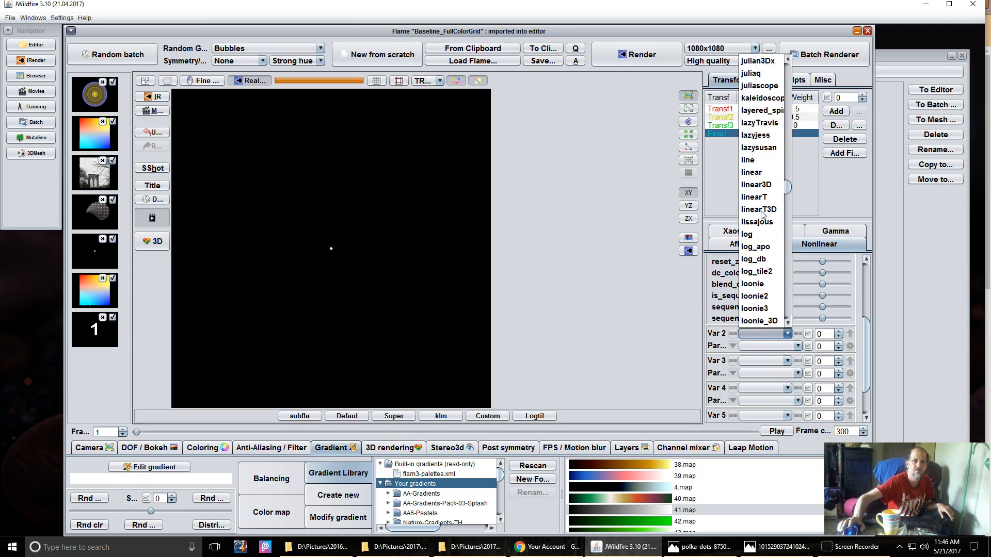
scroll(762, 170, "up", 2)
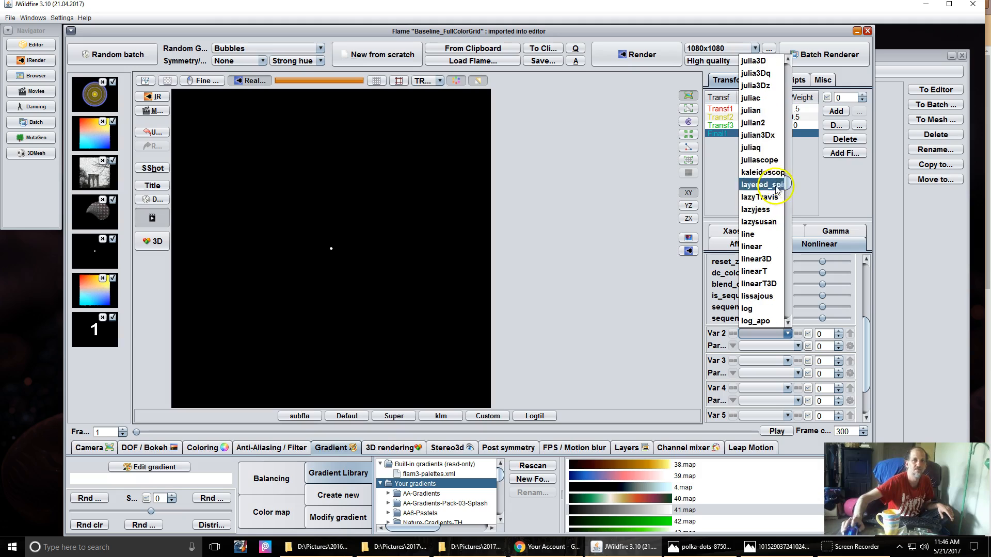
left_click(769, 111)
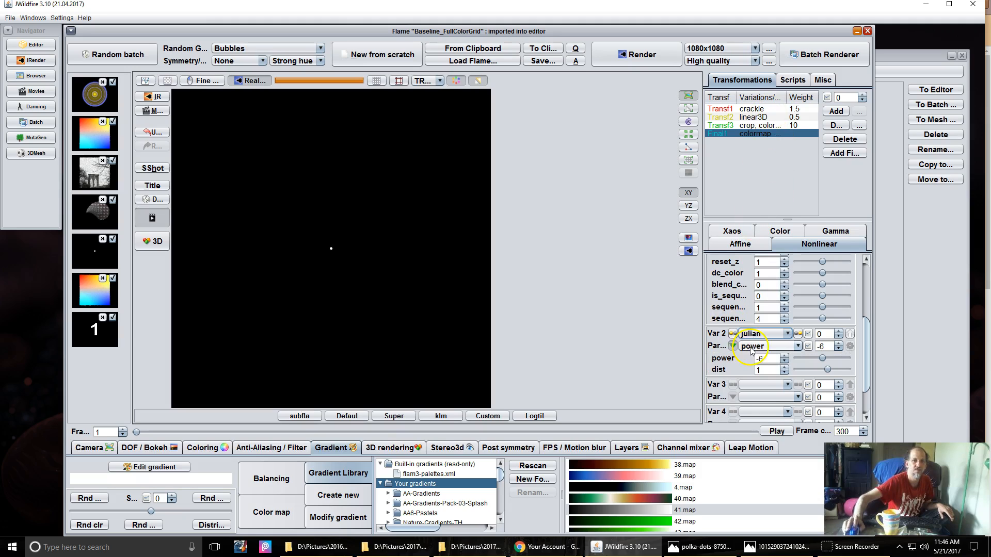
left_click_drag(818, 336, 460, 333)
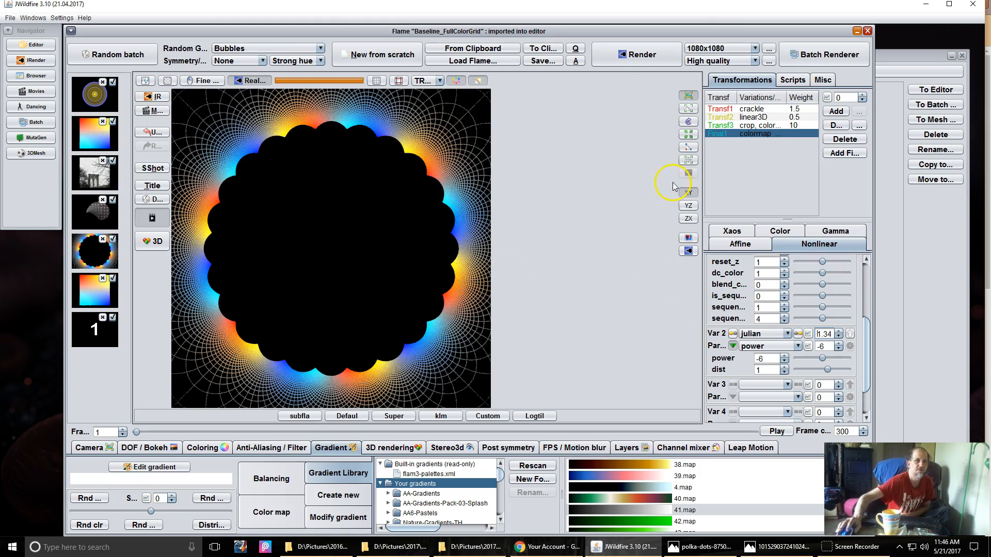
Step: Remove the colormap variation from Transf3 by setting its second variation to blank
left_click(774, 126)
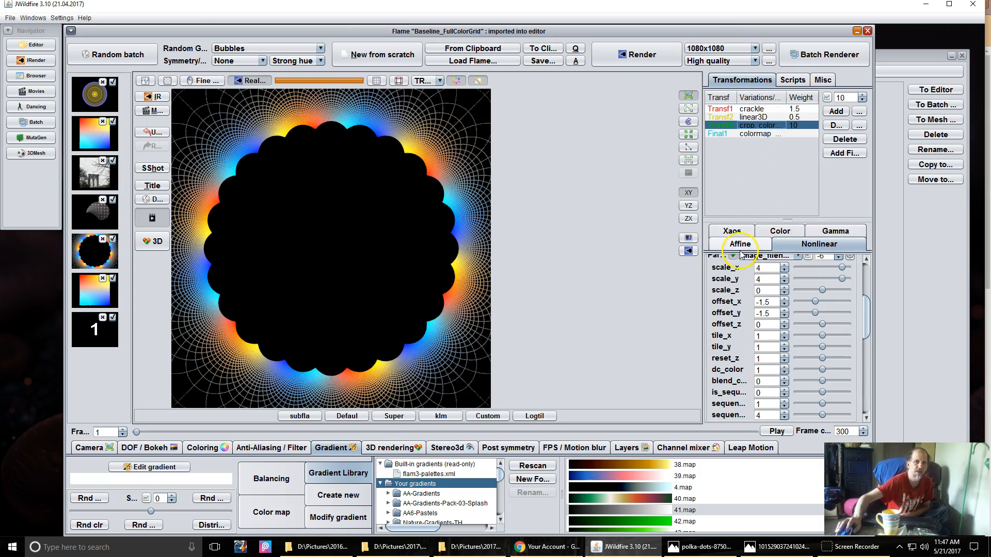
left_click_drag(864, 312, 866, 302)
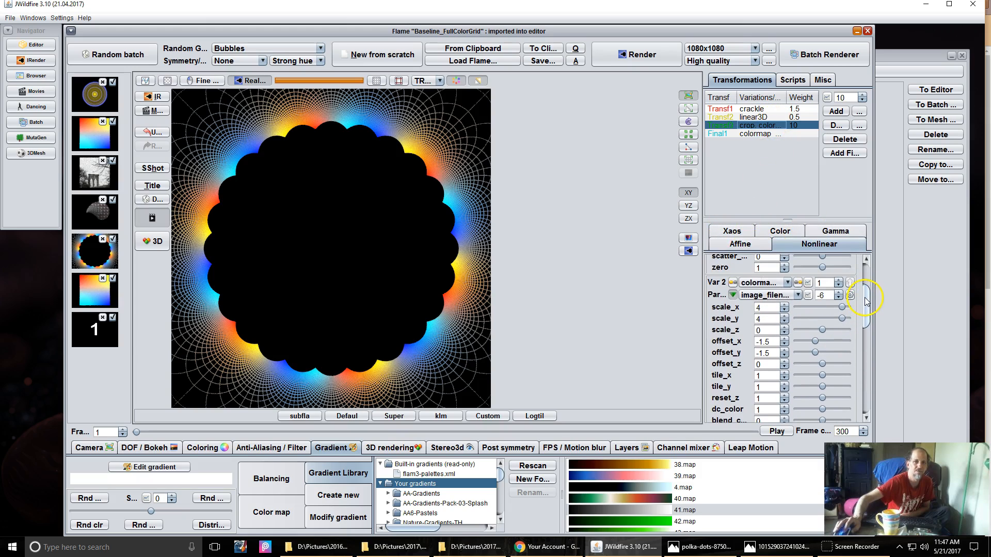
left_click(786, 283)
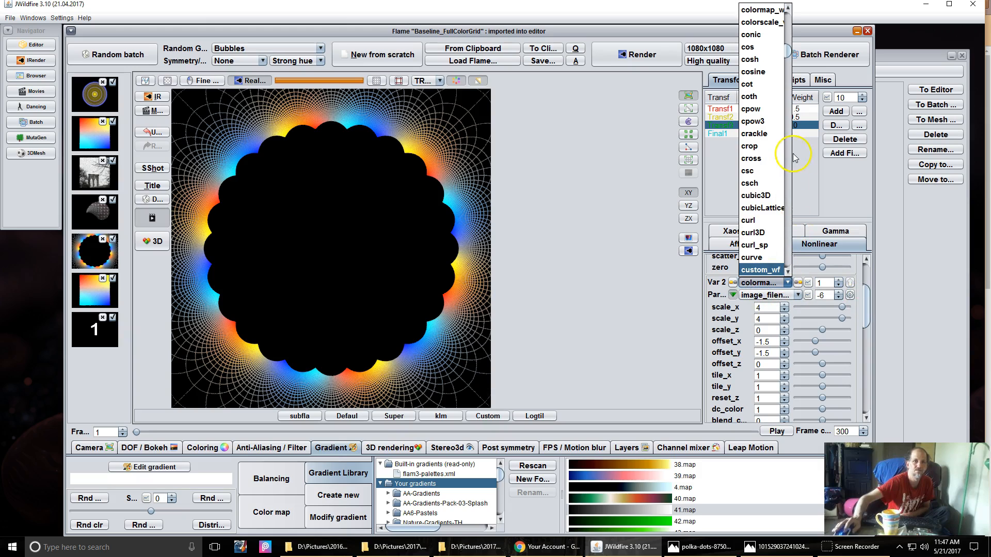
scroll(775, 94, "up", 5)
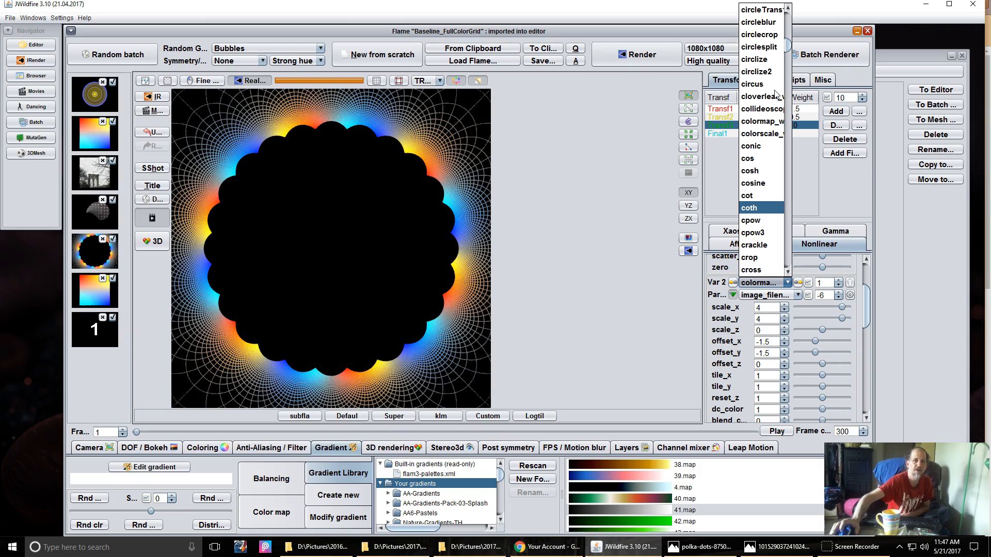
scroll(775, 93, "up", 15)
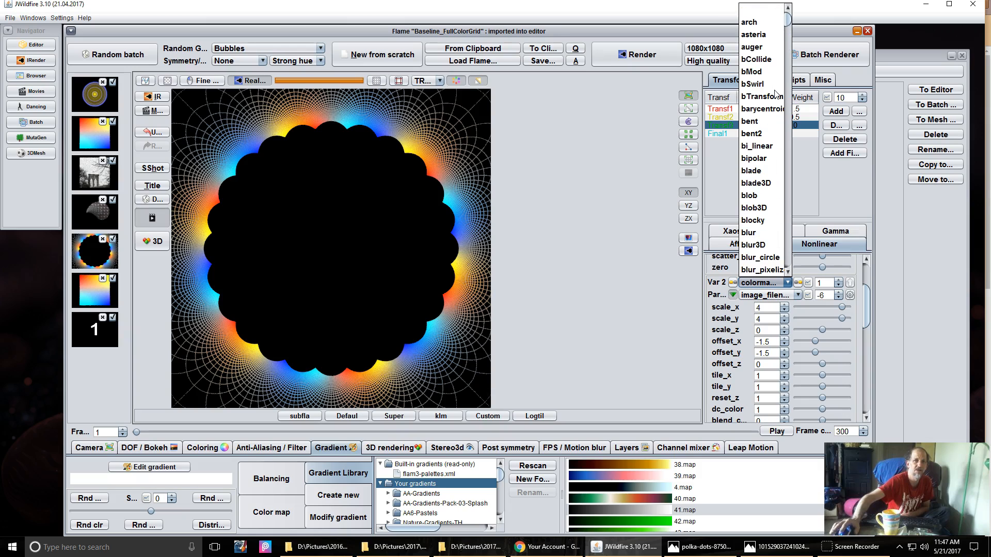
left_click(752, 13)
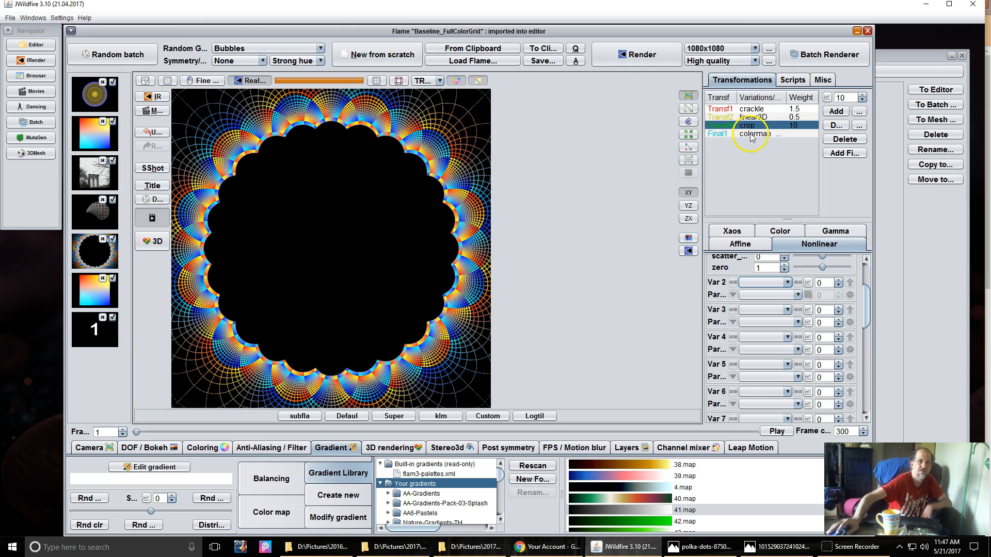
Step: Delete the existing final transform and add a new one that uses the colormap_wf variation
left_click(770, 135)
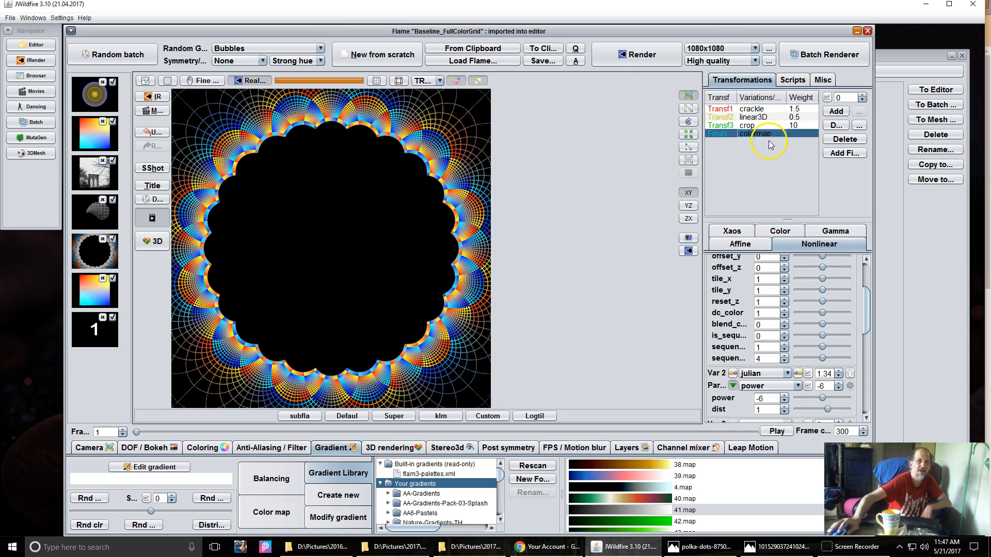
left_click(845, 140)
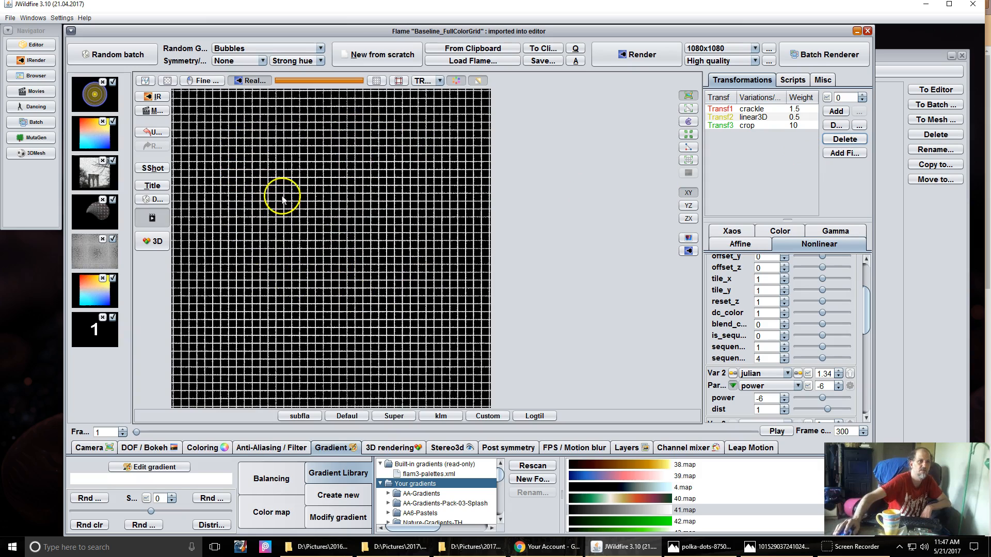
left_click(843, 154)
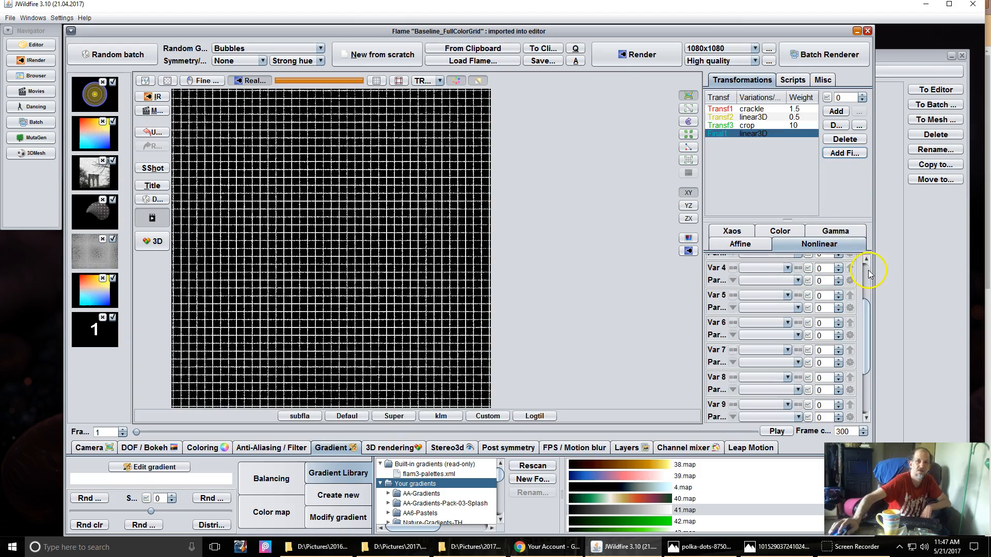
left_click(865, 273)
left_click(768, 263)
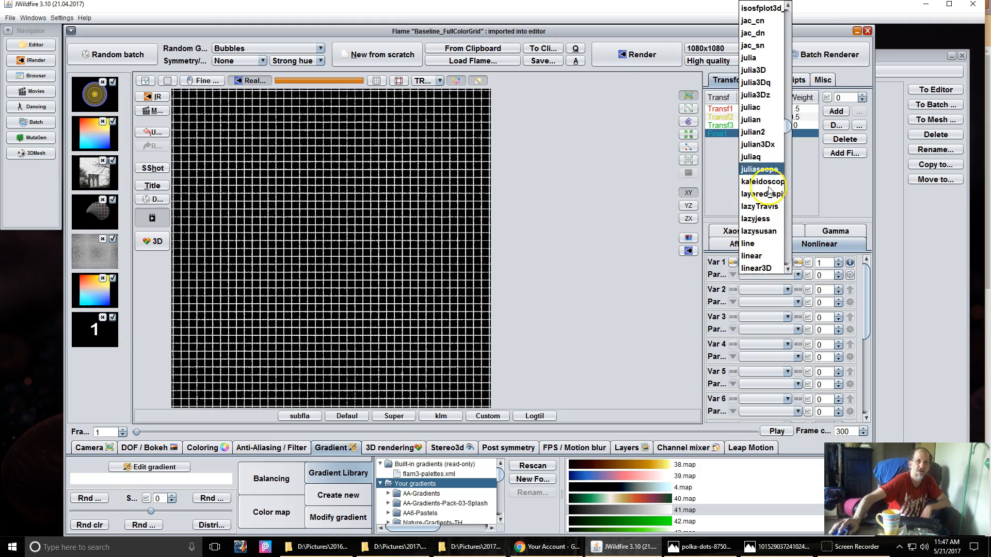
scroll(769, 137, "up", 20)
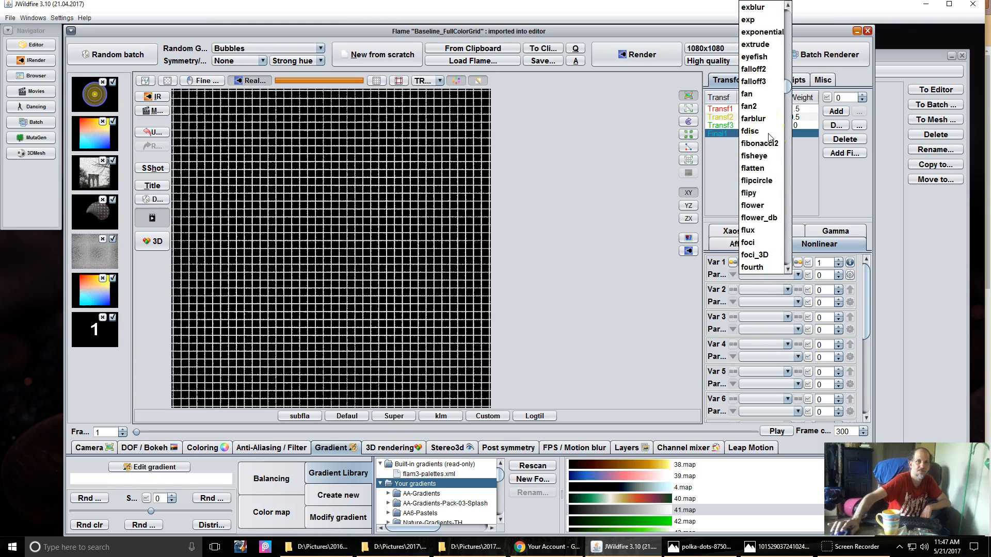
scroll(769, 137, "up", 20)
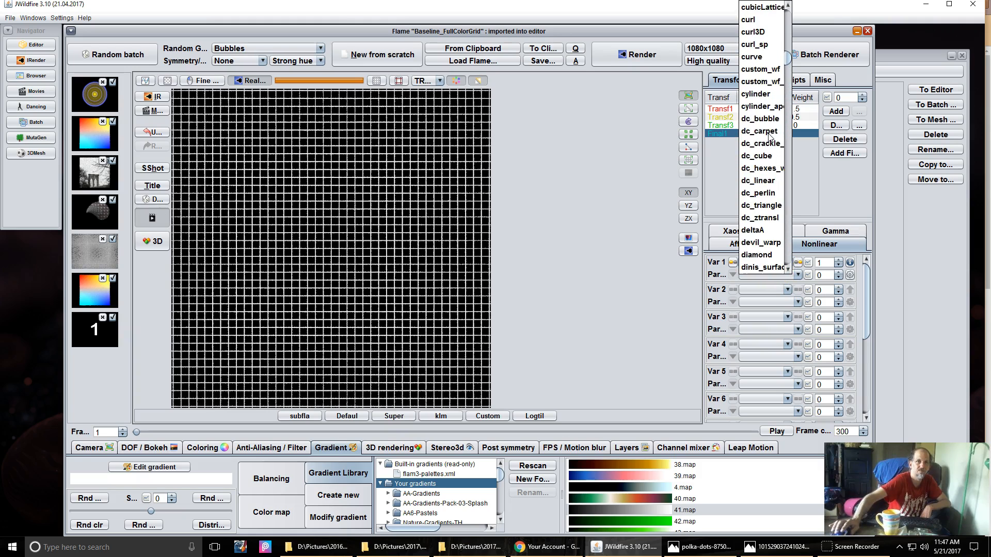
scroll(769, 137, "up", 5)
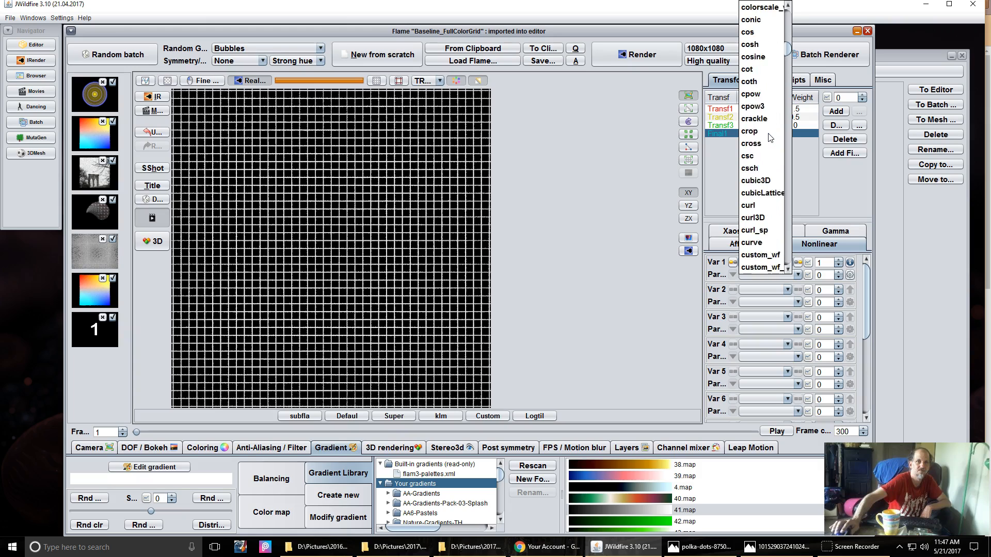
scroll(769, 137, "up", 1)
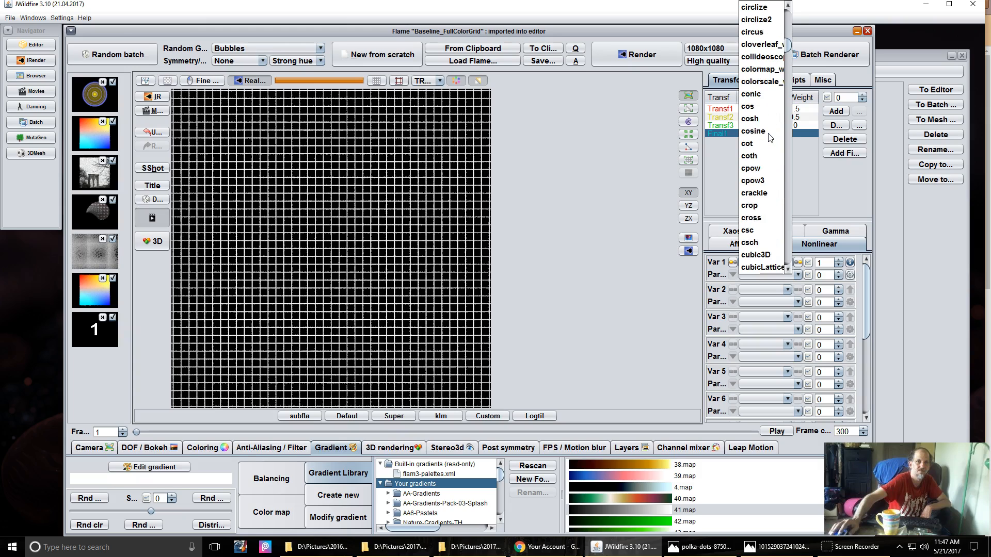
left_click(767, 70)
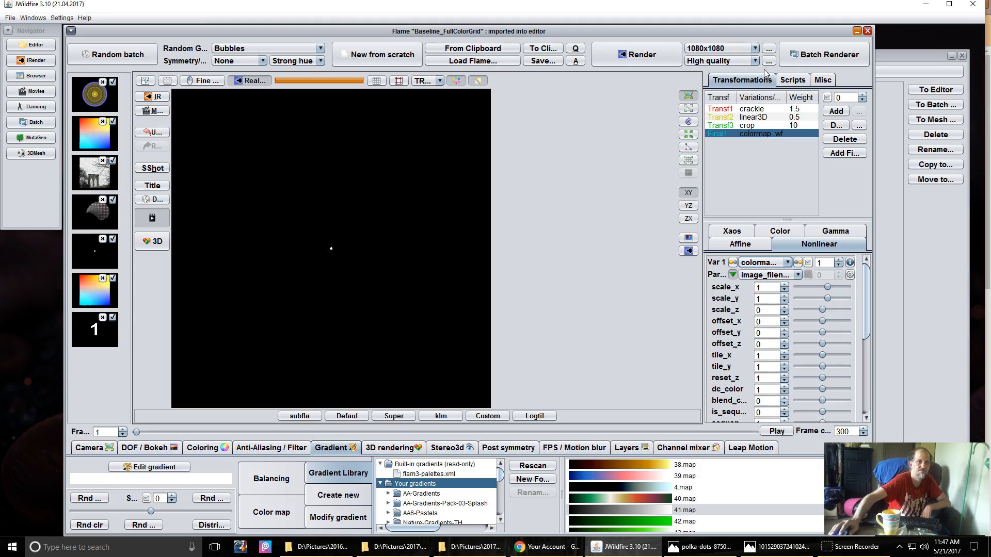
Step: Add julian as the new final transform's second variation and set its amount to 1.32
scroll(864, 309, "down", 5)
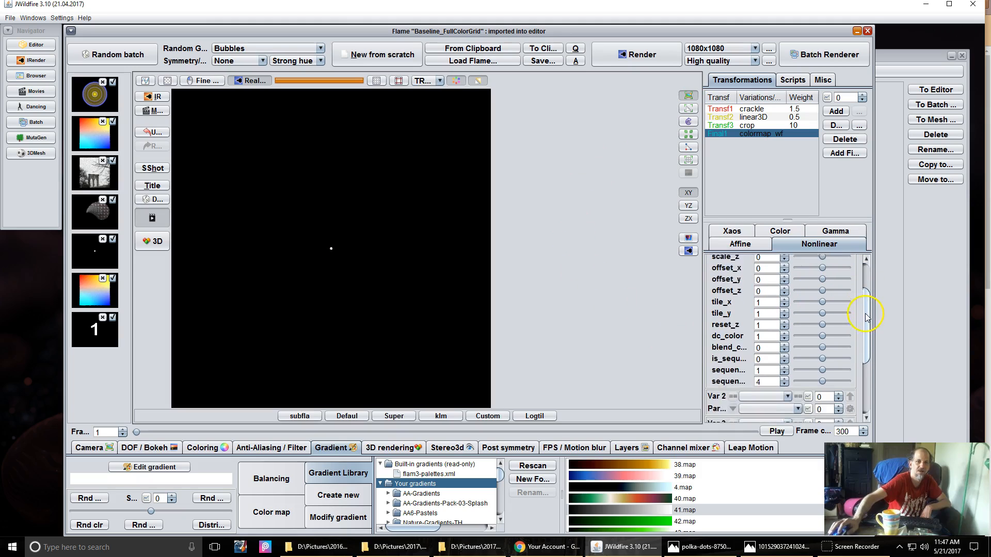
left_click(762, 369)
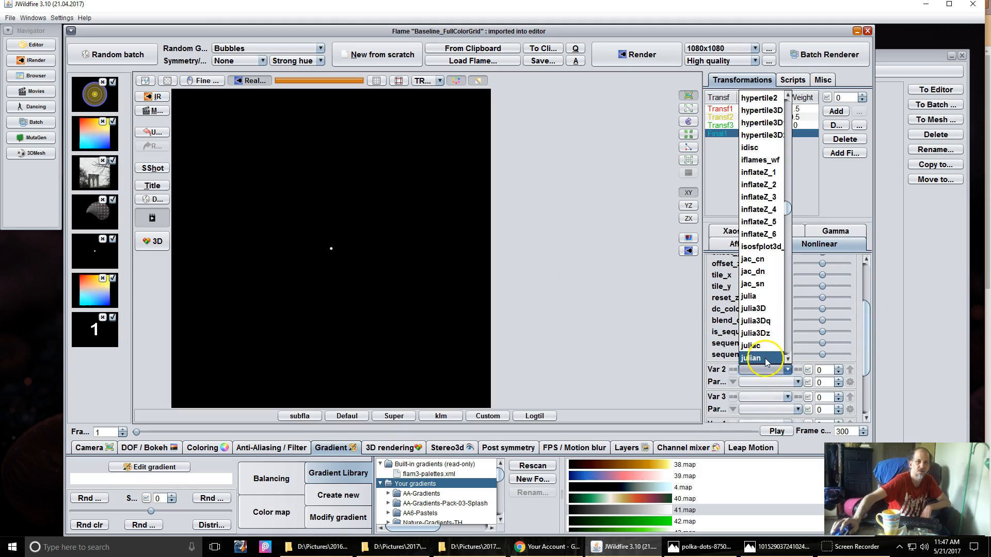
scroll(765, 356, "down", 1)
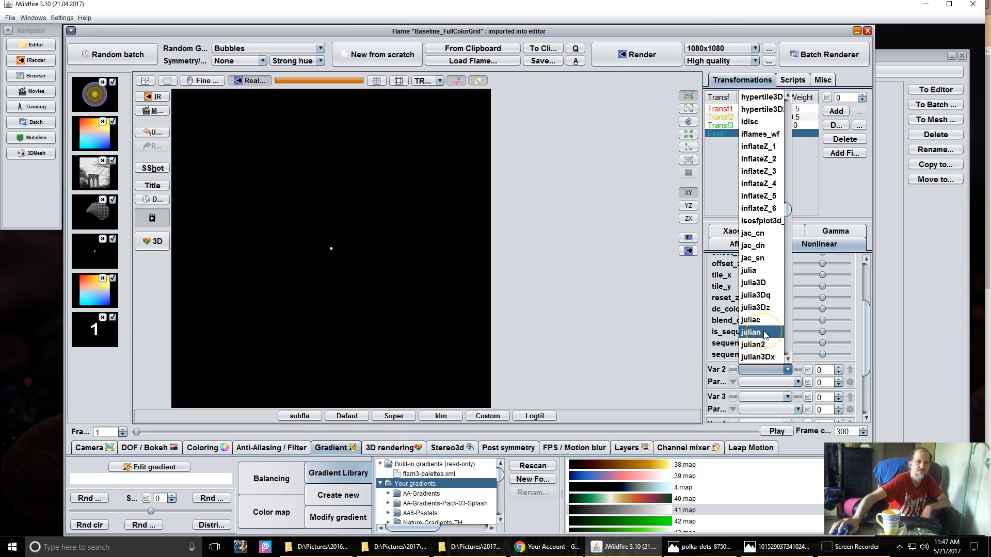
left_click(765, 334)
left_click(820, 371)
left_click_drag(882, 365, 990, 332)
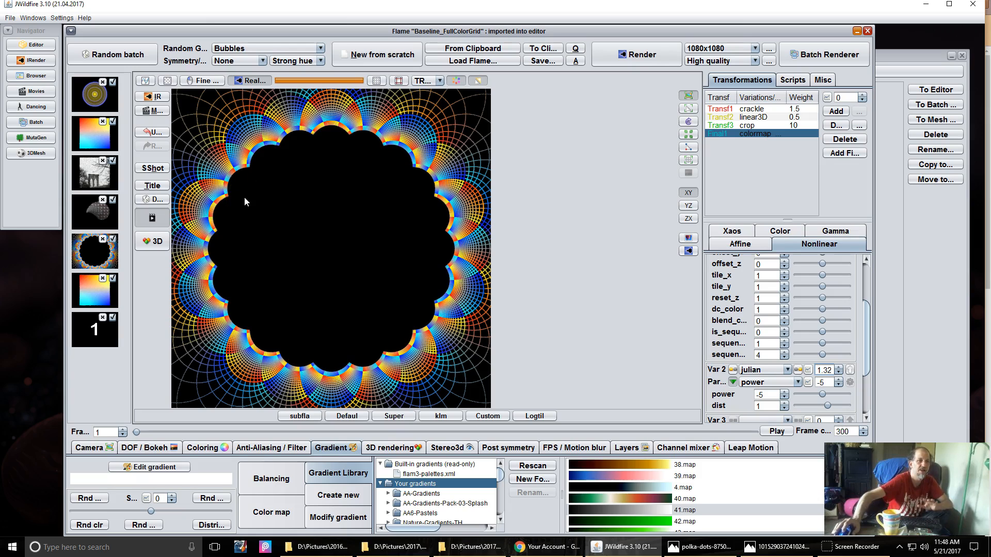
Step: Load the colored square flame into the editor, select Transf1 and inspect its first two variations
left_click(94, 132)
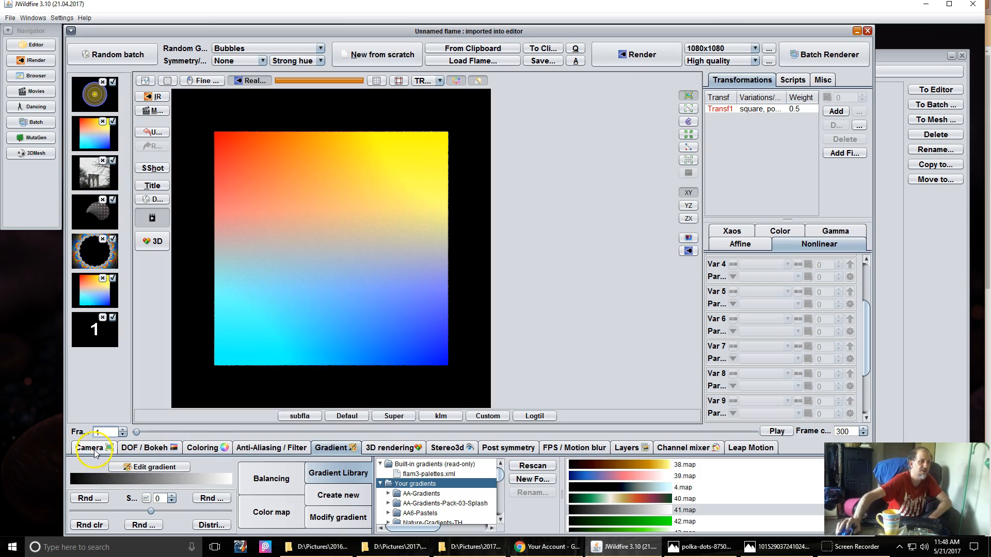
left_click(743, 110)
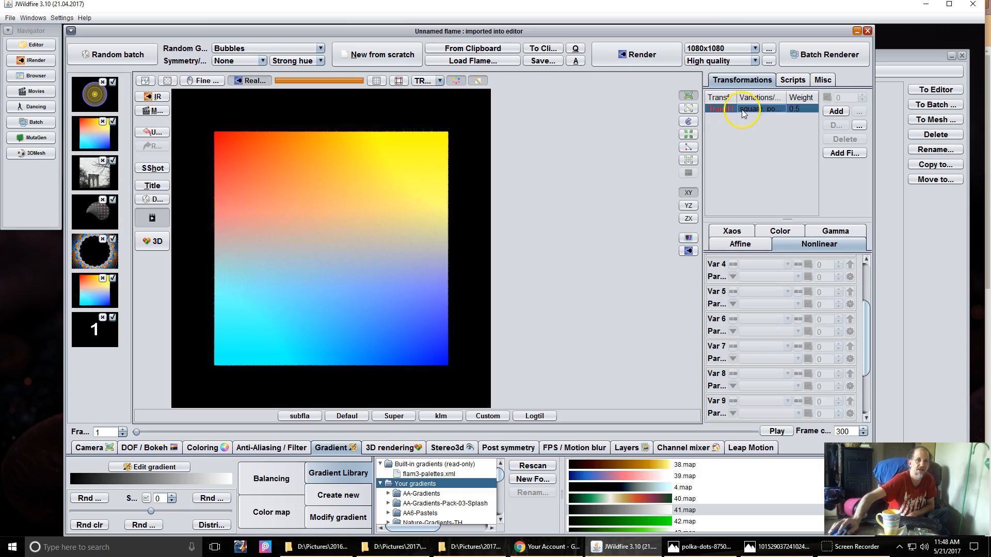
left_click_drag(867, 313, 868, 260)
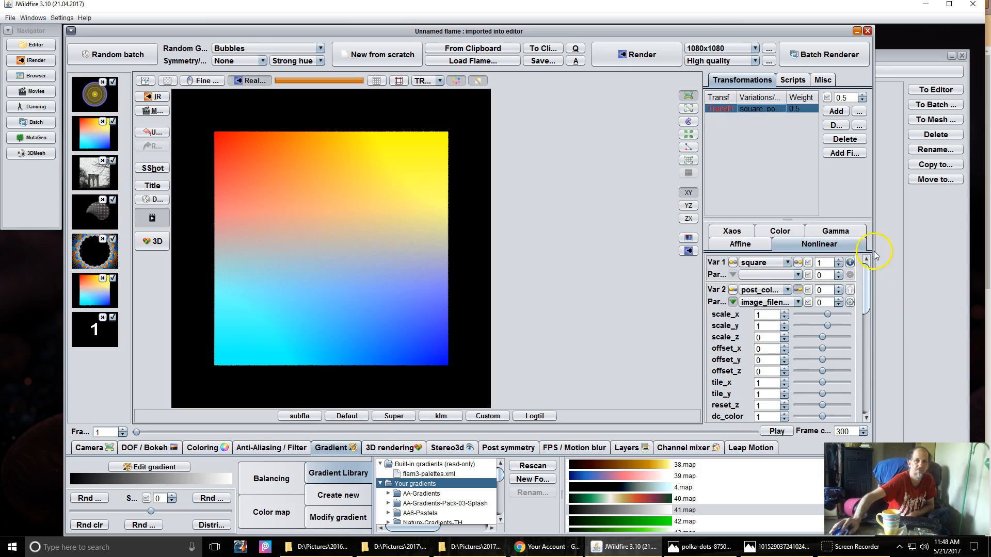
left_click(767, 265)
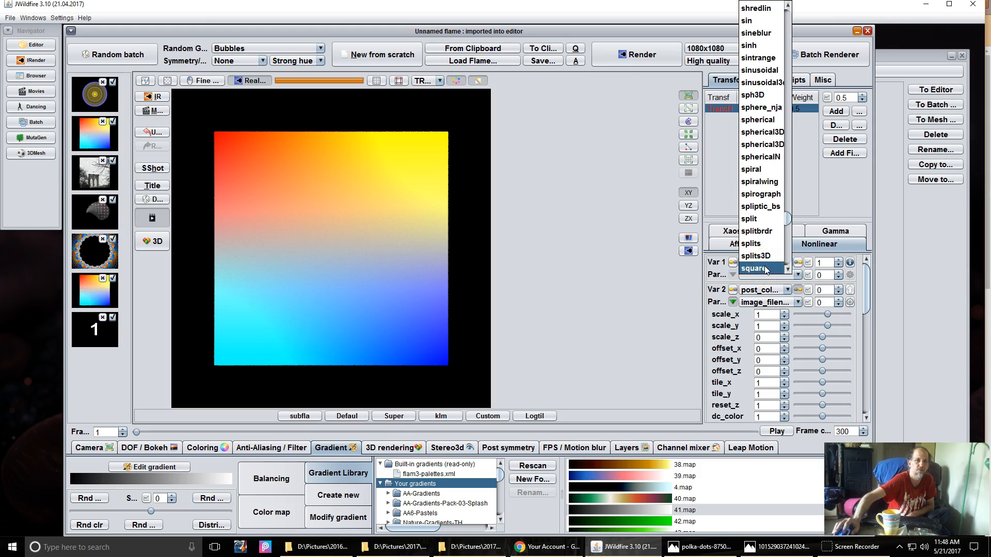
left_click(609, 286)
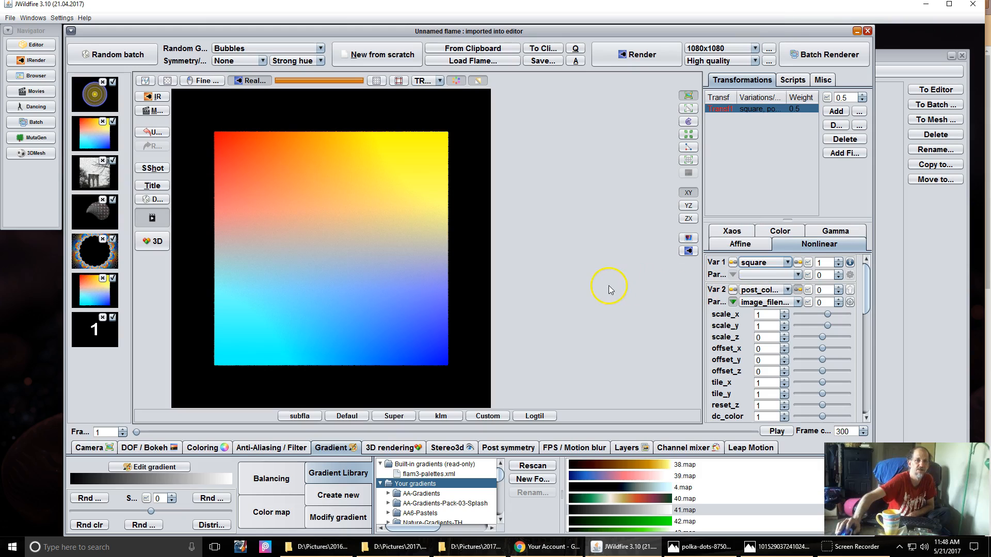
left_click(757, 290)
scroll(763, 232, "down", 2)
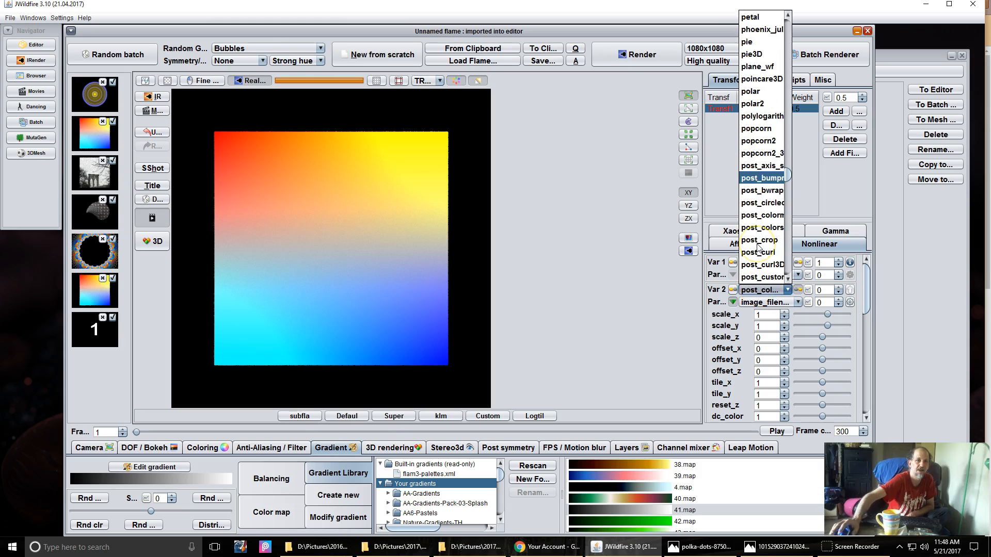
left_click(607, 264)
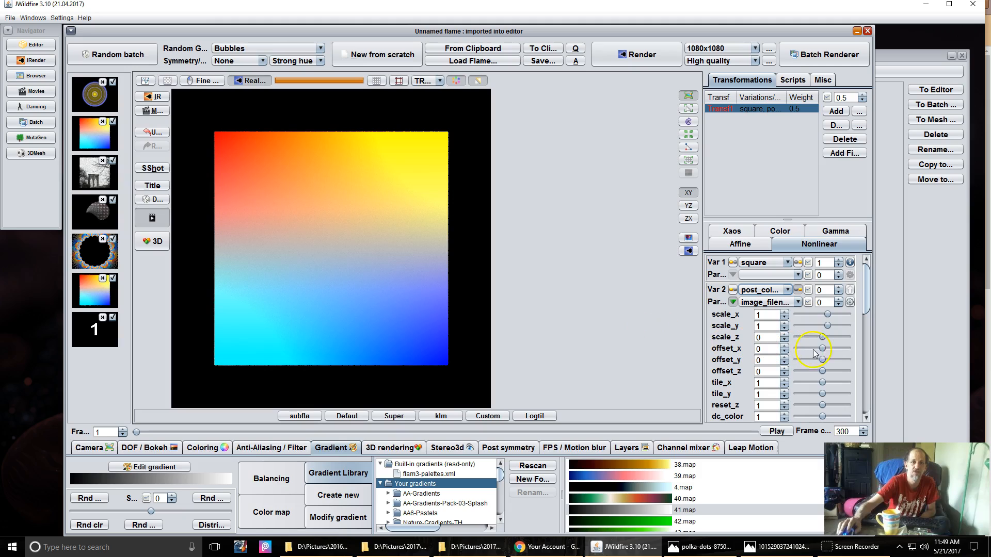
Step: Enter "test" as the image_desc_src text of Transf1's second variation and check the stored entry
left_click_drag(867, 281, 867, 289)
left_click(756, 279)
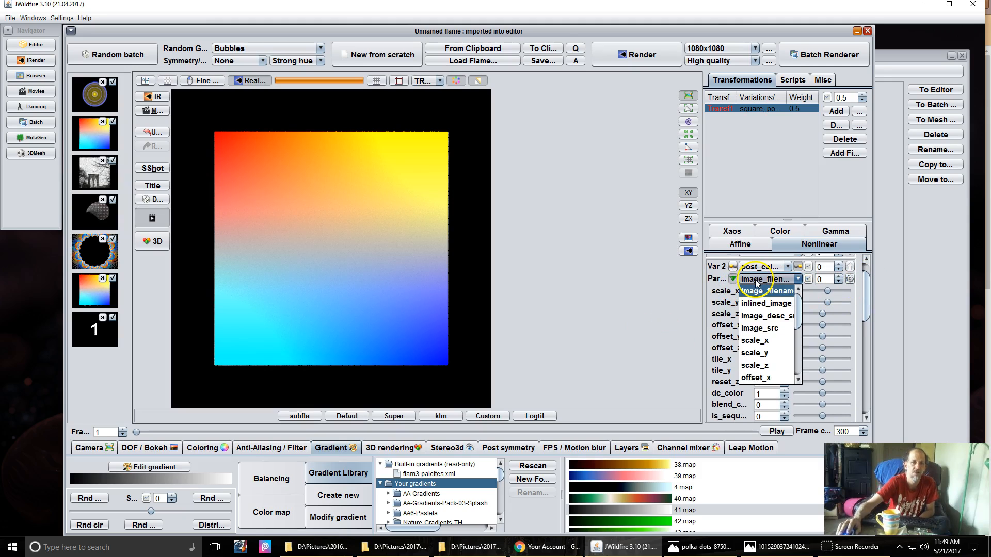
left_click(760, 315)
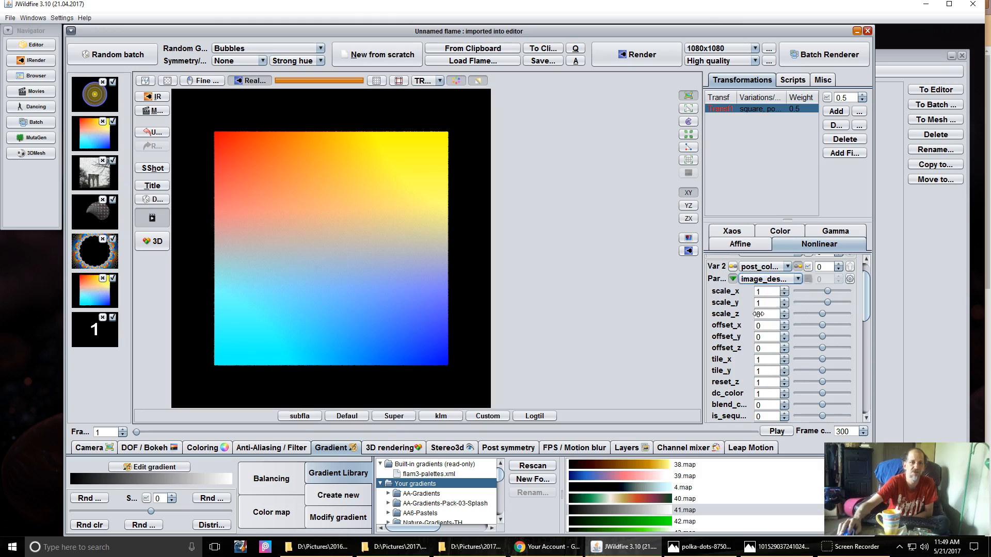
left_click(848, 280)
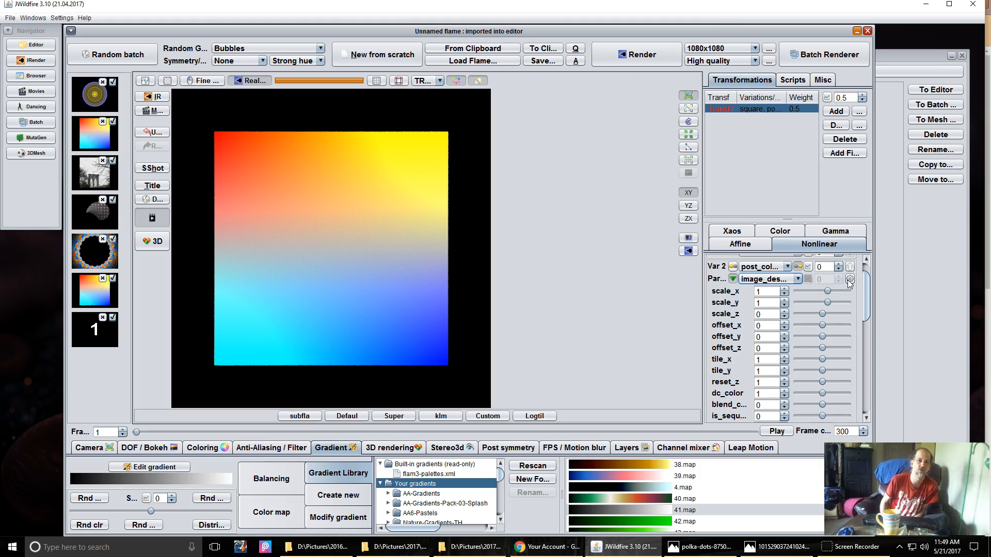
left_click(848, 280)
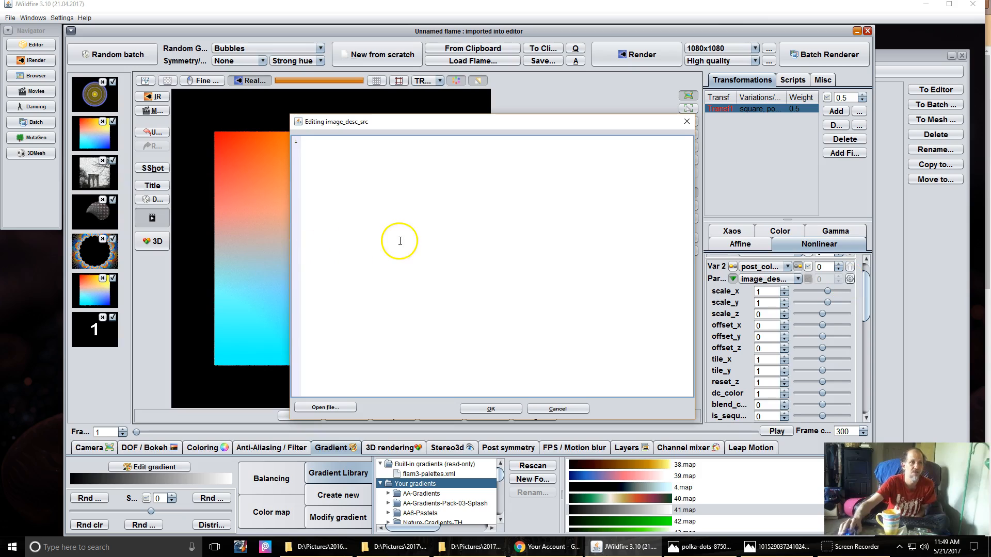
type("test")
left_click(442, 327)
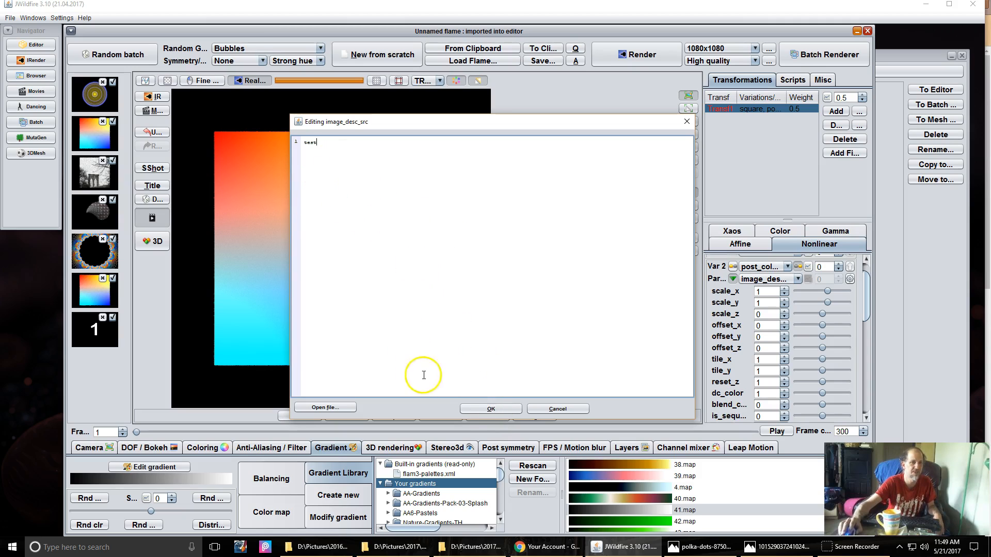
left_click(489, 410)
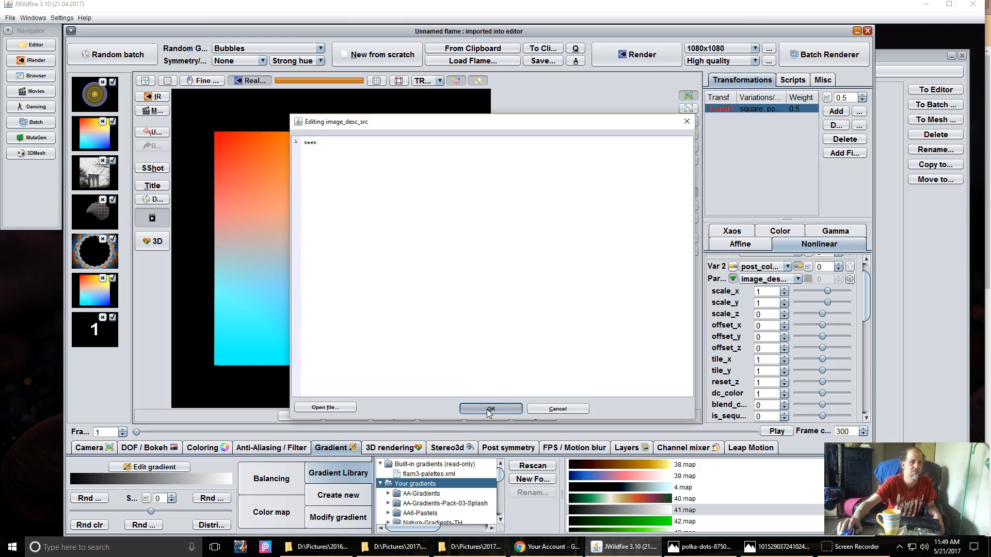
left_click(489, 411)
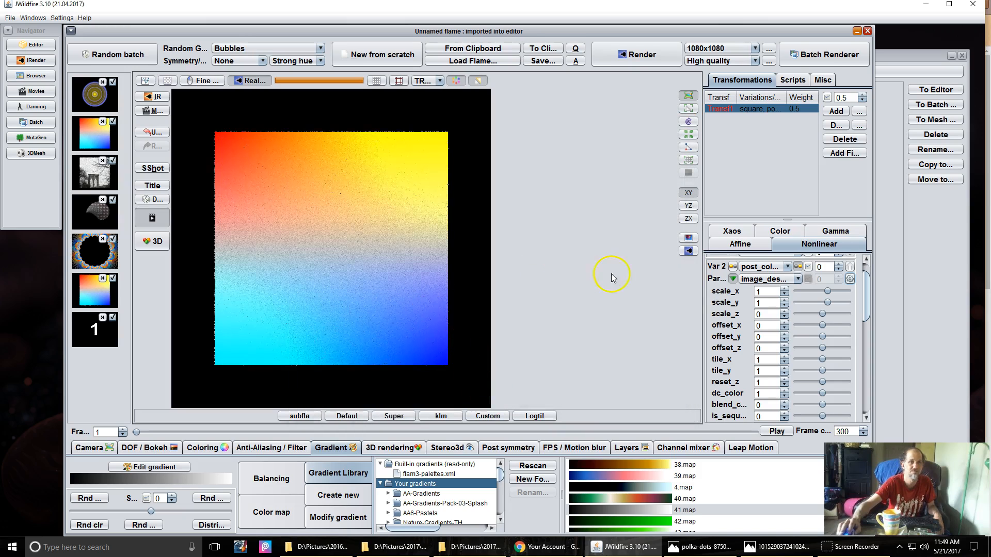
left_click(849, 279)
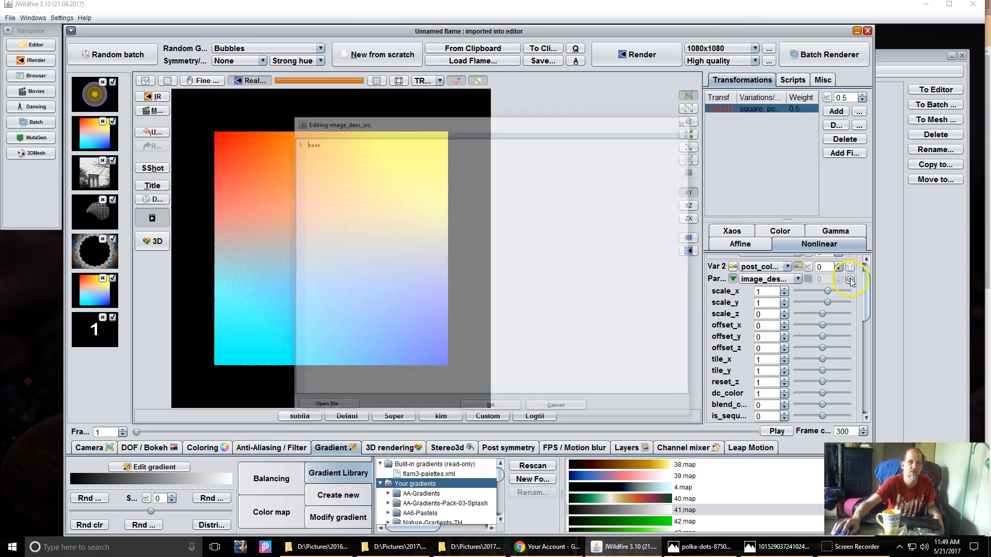
left_click(557, 409)
Step: Examine the second variation's inlined_image and image_src parameters, viewing the image_src text without editing it
left_click(769, 279)
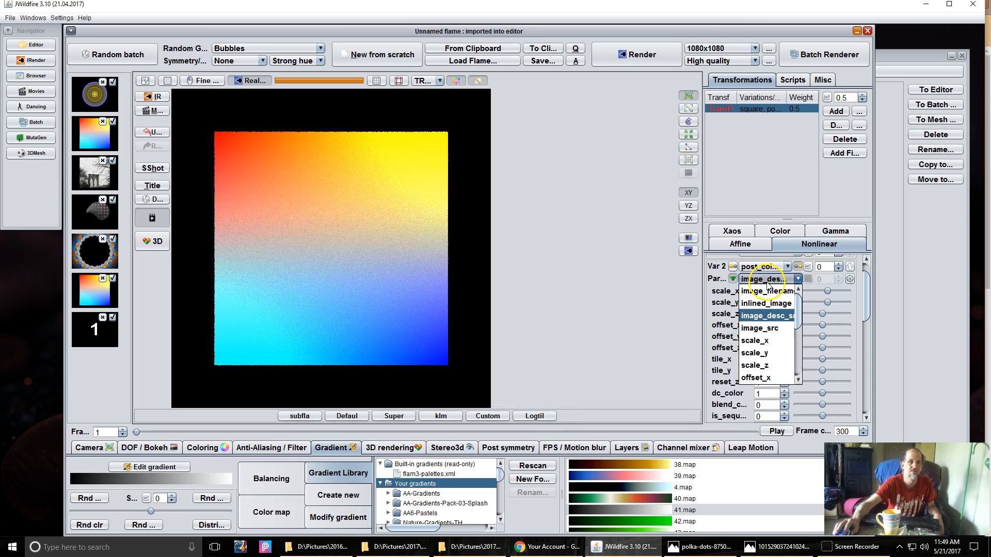
left_click(767, 299)
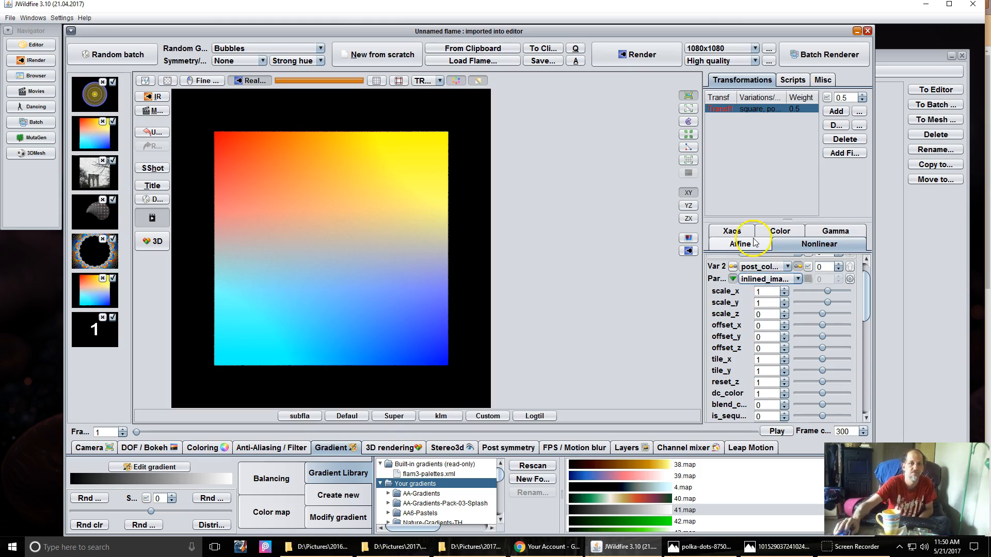
left_click(761, 279)
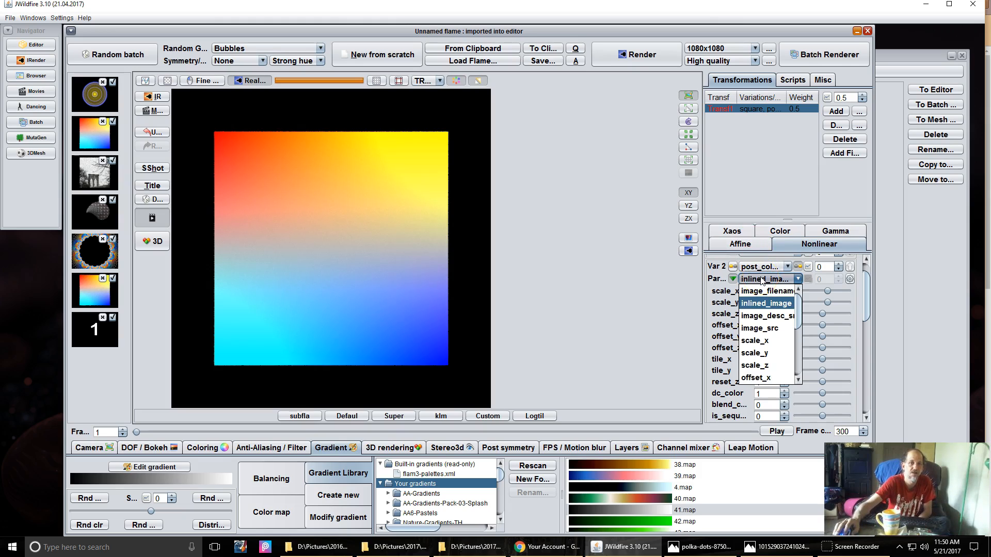
left_click(772, 329)
left_click(850, 279)
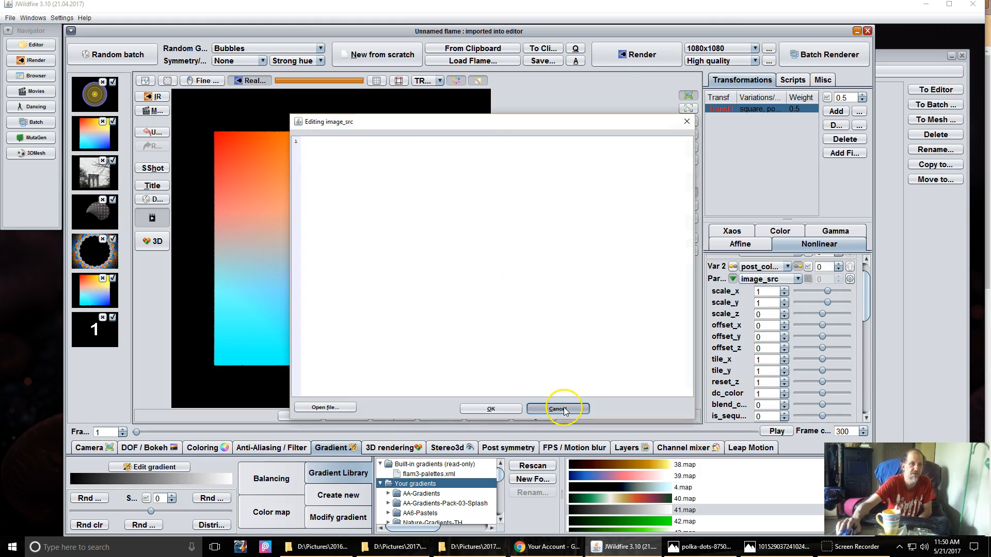
left_click(563, 407)
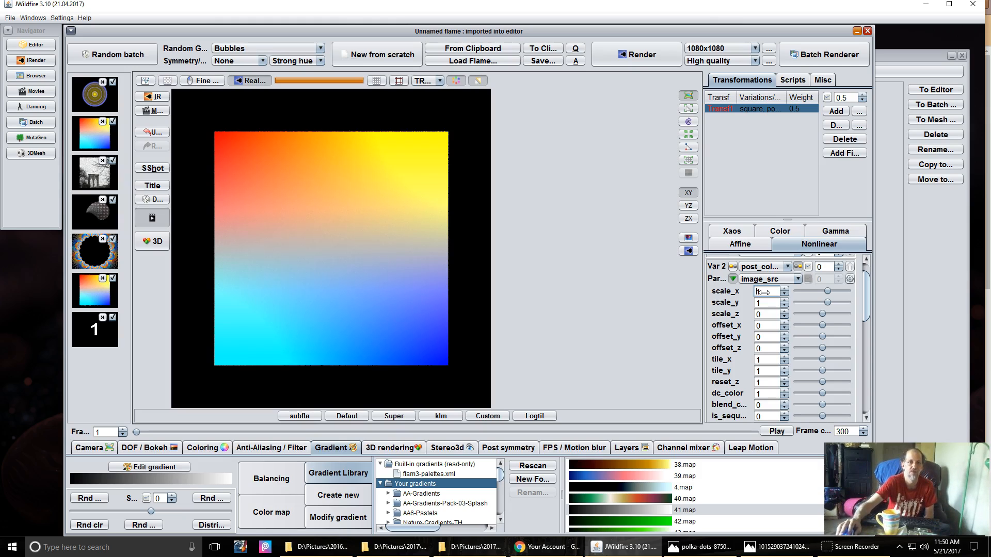
Step: Set the second variation's scale_x to 0.272 and scale_y to 0.144
left_click_drag(761, 293, 705, 306)
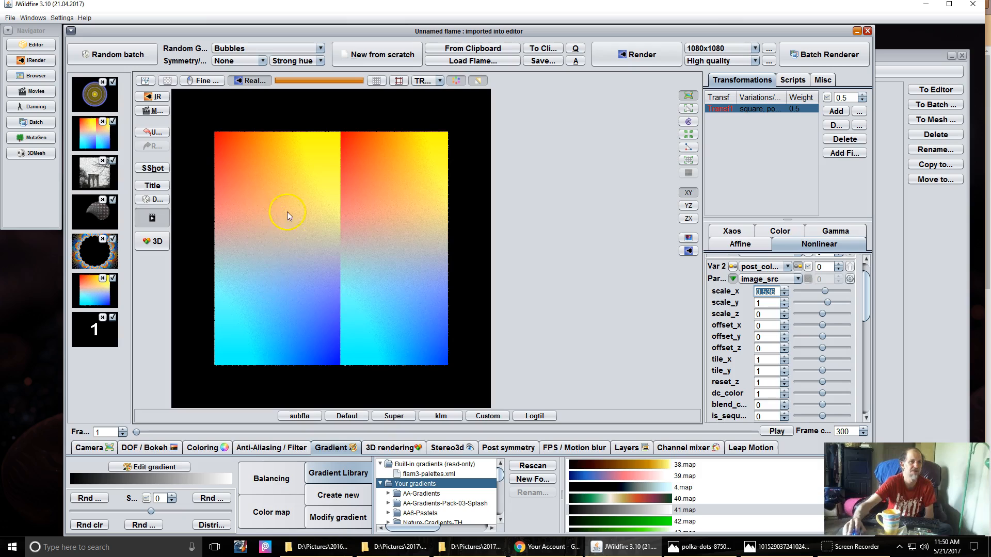
left_click_drag(769, 292, 725, 300)
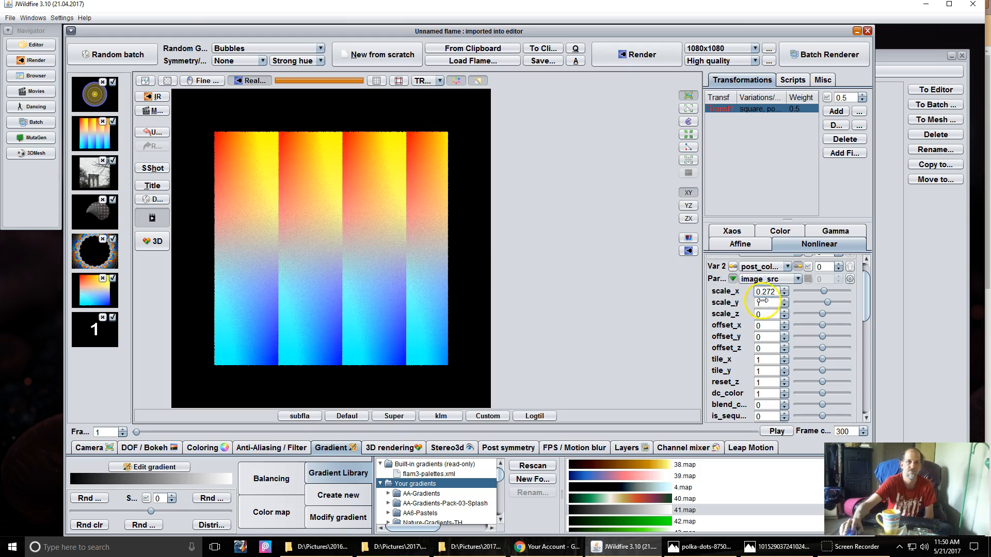
left_click_drag(764, 302, 654, 317)
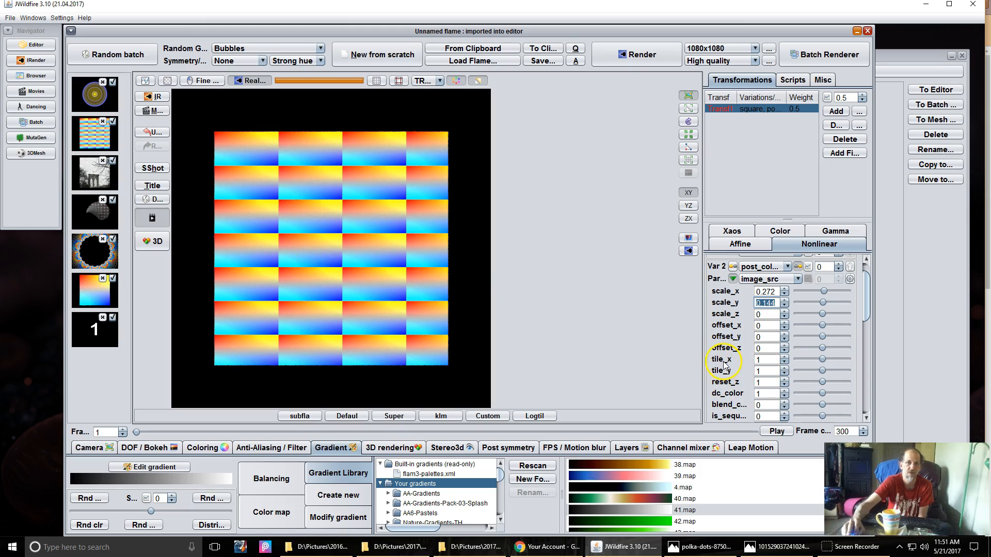
Step: Turn off the colormap's repetition by setting tile_x and tile_y to 0
left_click(788, 362)
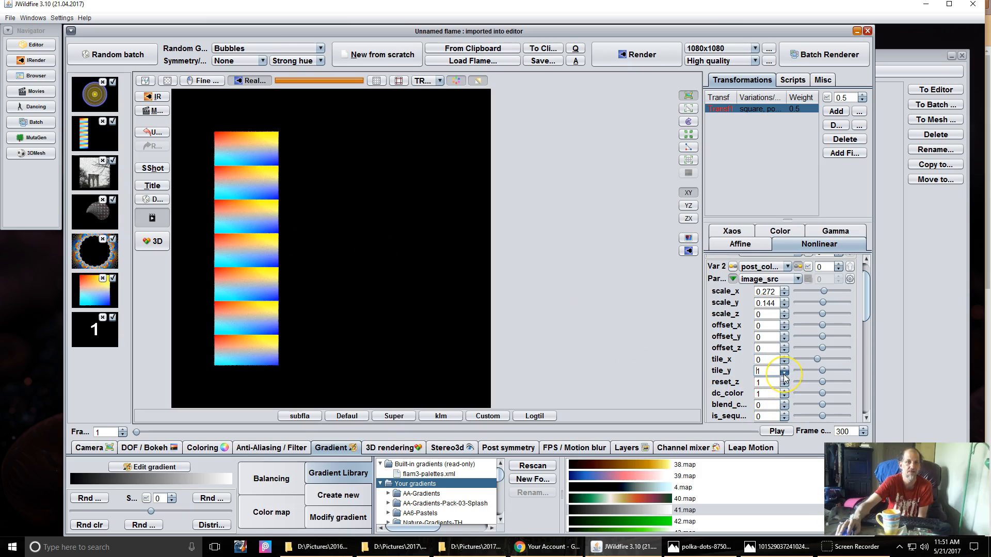
left_click(784, 374)
left_click(784, 373)
left_click(784, 374)
left_click(784, 373)
left_click(784, 373)
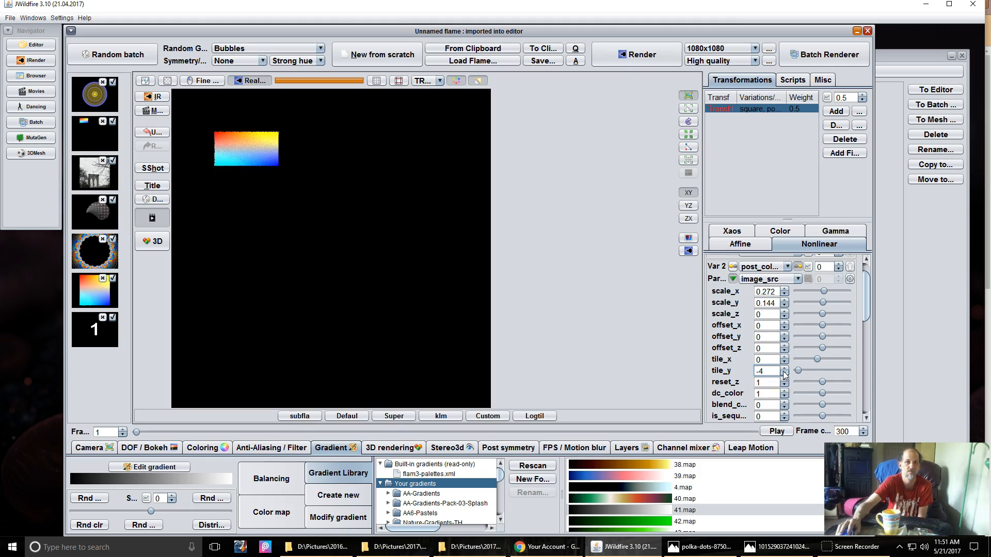
left_click(784, 369)
left_click(783, 369)
left_click(784, 369)
left_click(783, 368)
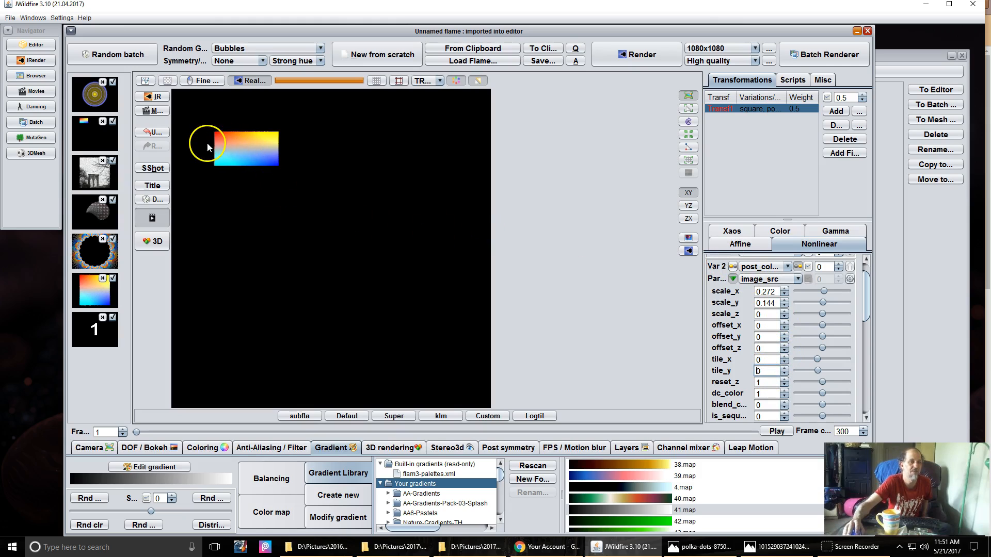
Step: Enlarge the colormap to scale_y 1.2 and scale_x 1.052, and set tile_x and tile_y to 1
left_click_drag(773, 303, 858, 277)
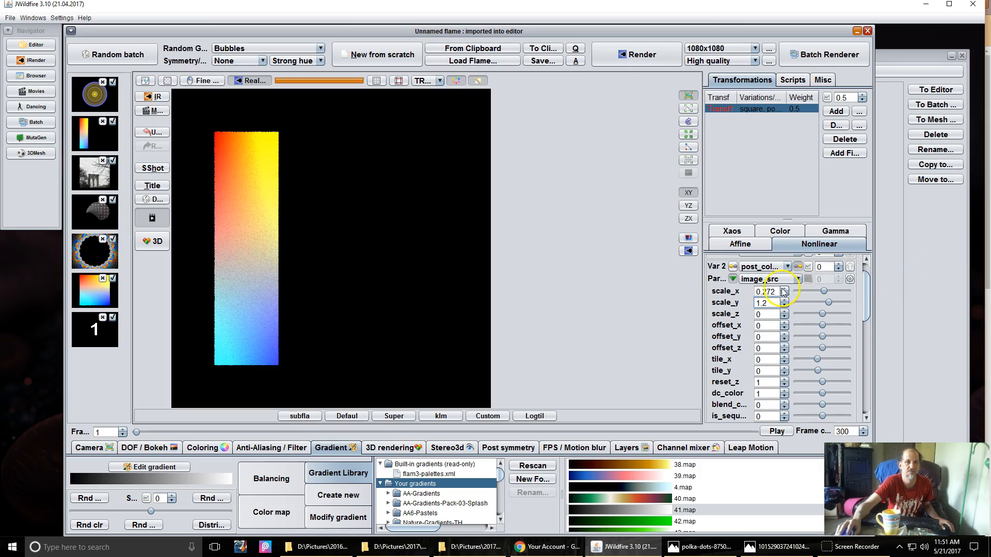
left_click(765, 292)
left_click_drag(766, 292, 708, 240)
left_click_drag(773, 236, 867, 238)
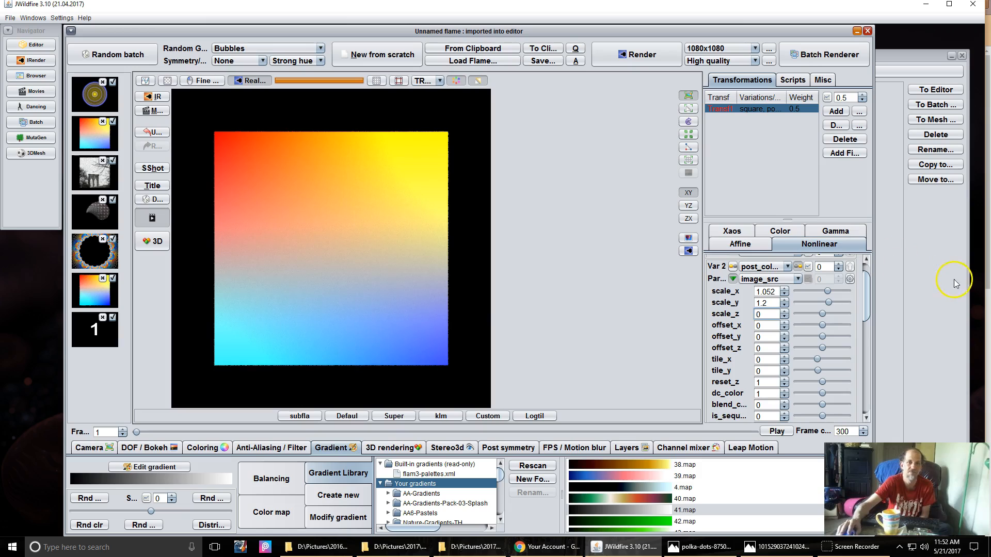
left_click(784, 358)
left_click(785, 368)
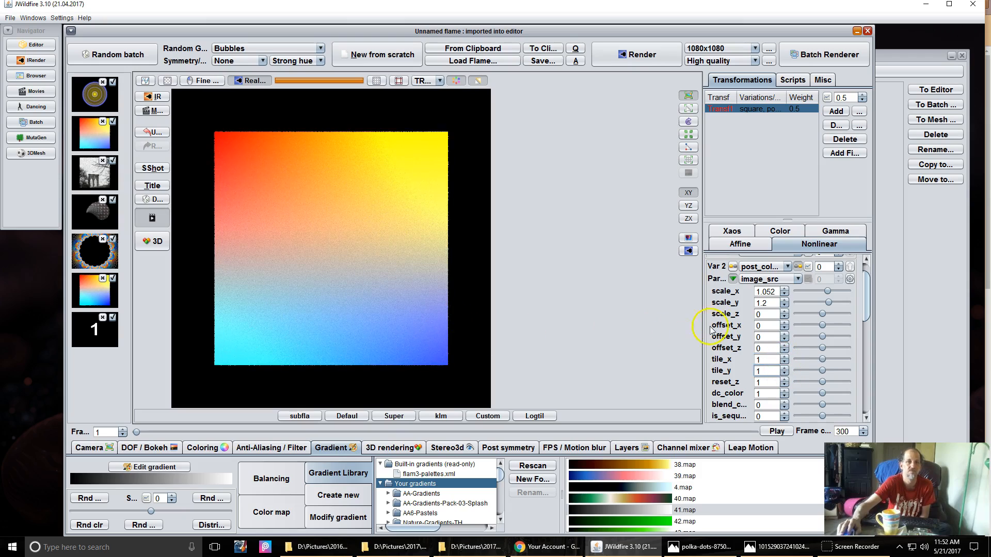
Step: Tilt the camera to a pitch of 57.6 and set the second variation's scale_z to 0.828
left_click(89, 448)
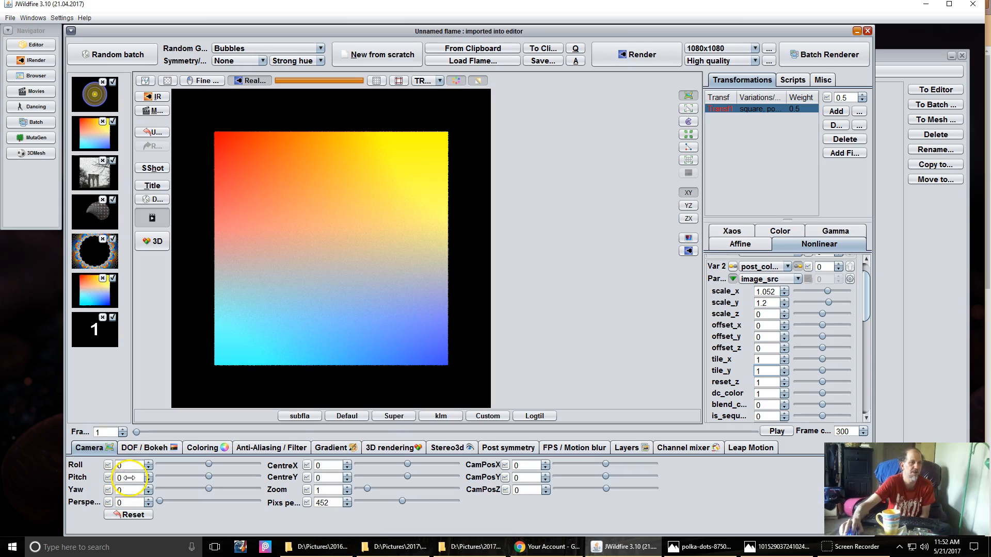
left_click_drag(131, 477, 206, 452)
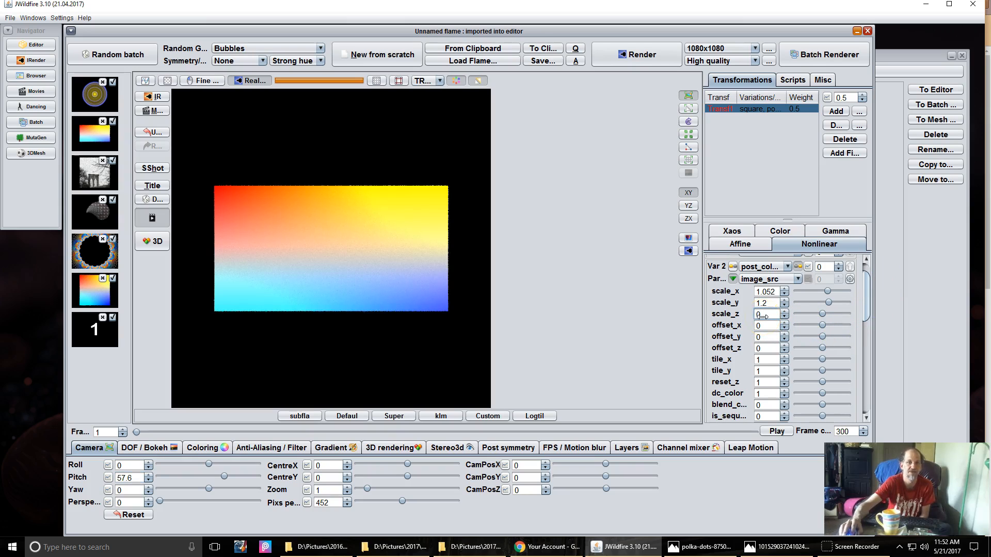
left_click_drag(762, 316, 871, 299)
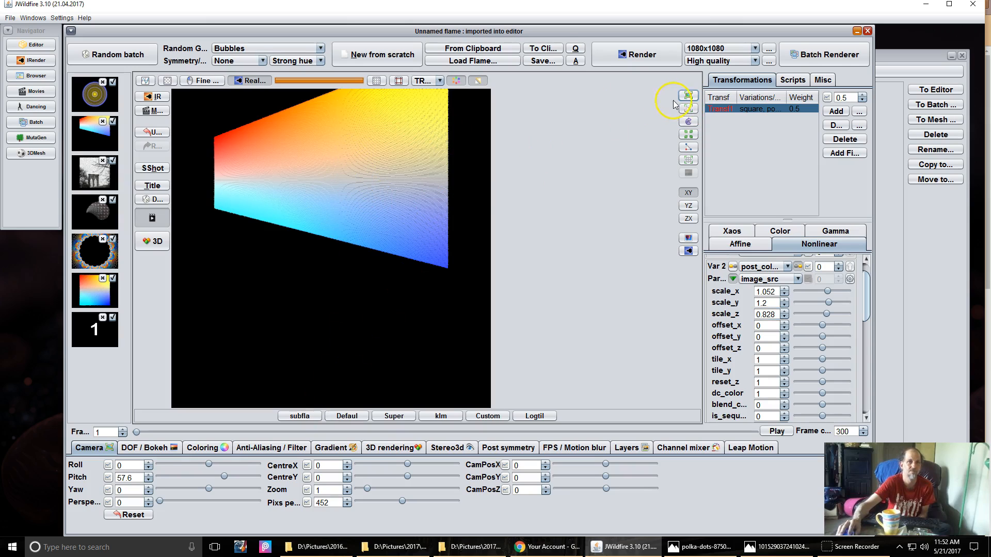
Step: Move the tilted plane down into the middle of the preview and set the second variation's scale_z to 0.9
left_click_drag(331, 150, 329, 276)
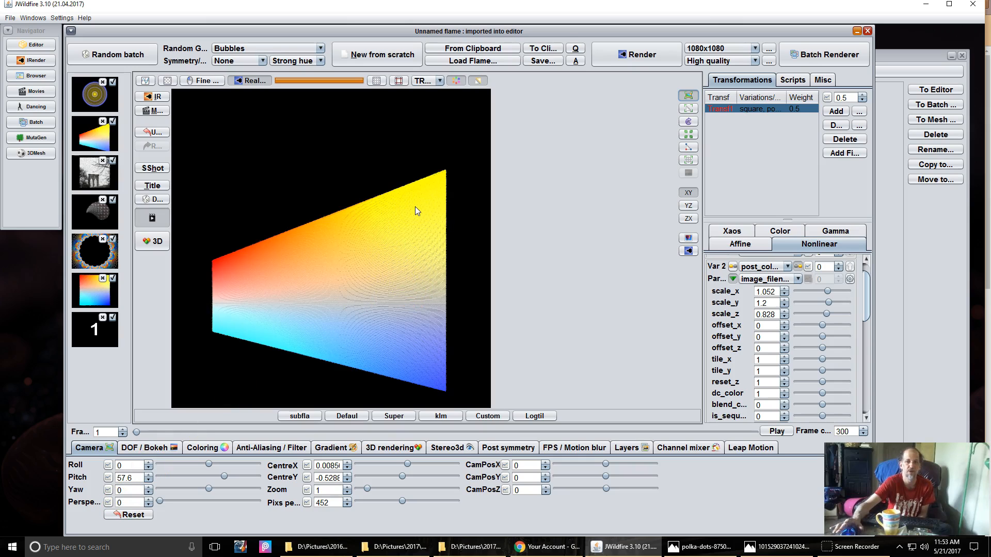
left_click_drag(430, 198, 227, 261)
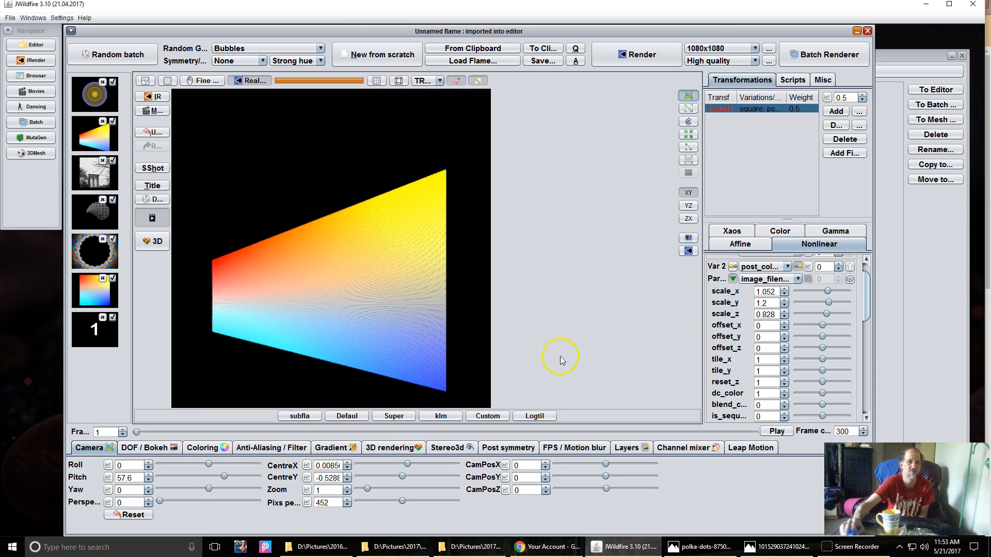
mouse_move(771, 314)
left_mouse_down()
mouse_move(825, 314)
mouse_move(649, 323)
mouse_move(782, 305)
left_mouse_up()
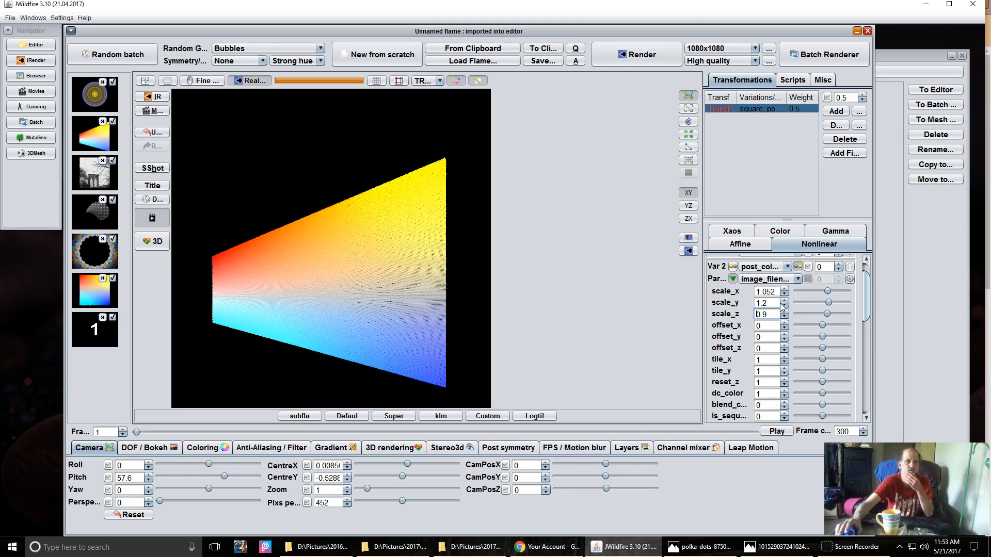
Step: Set the second variation's scale_z to 0 and reset the camera to its default view
left_click(763, 316)
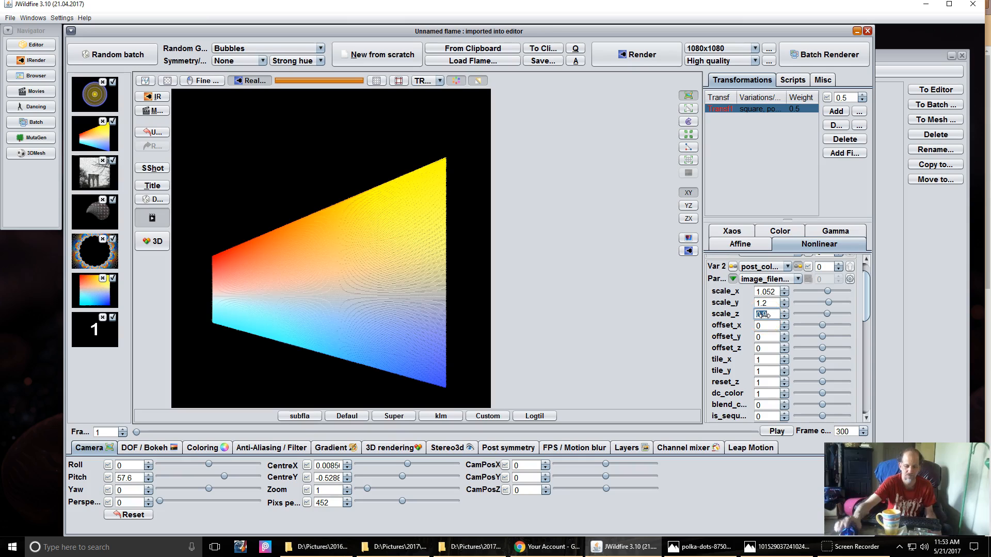
type("0")
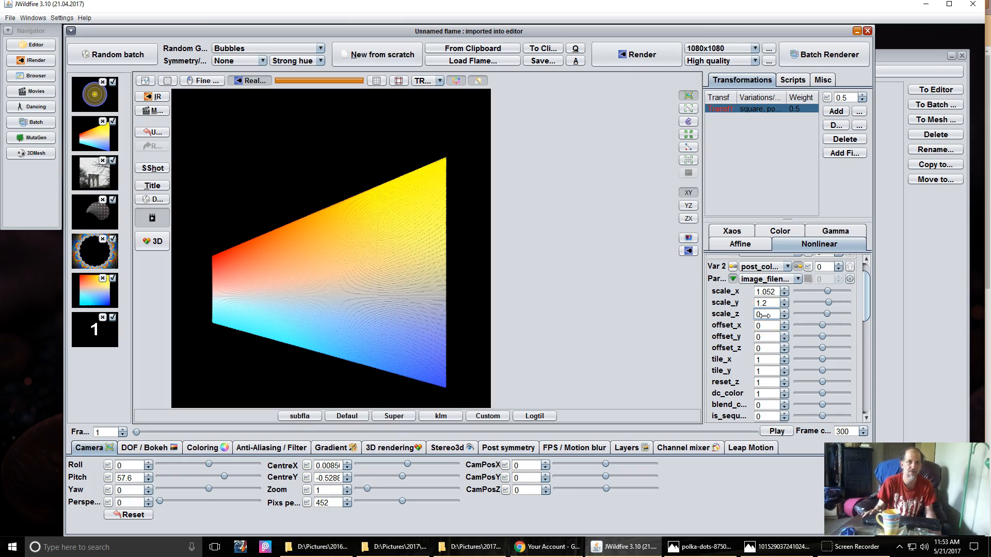
key("Return")
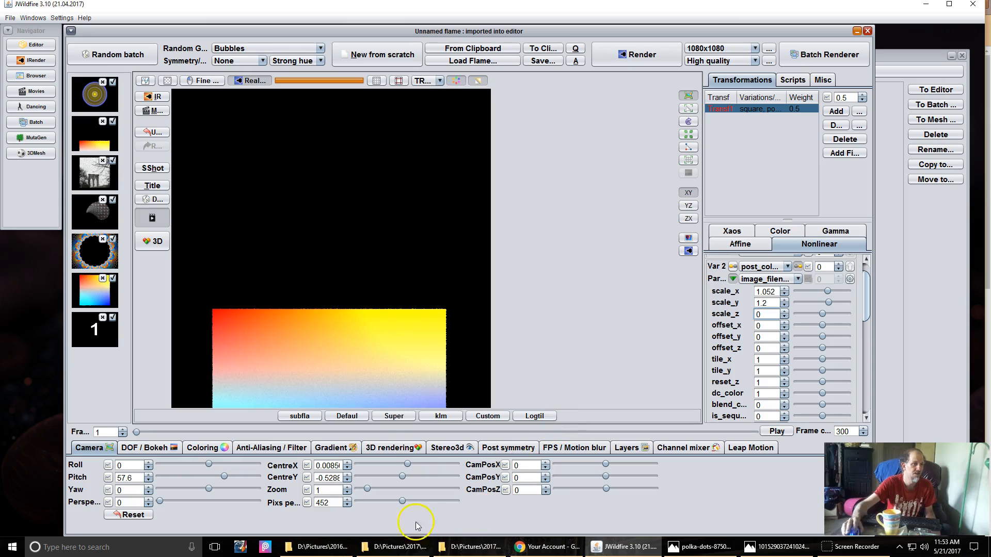
left_click(129, 516)
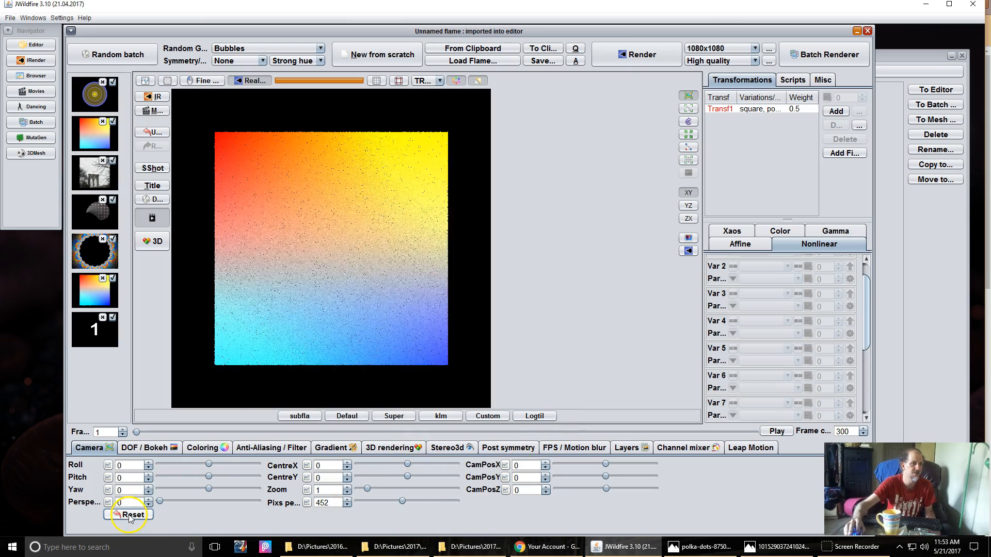
Step: Shift the colormap on the square by setting offset_x to -0.504 and offset_y to about -0.25
left_click(759, 109)
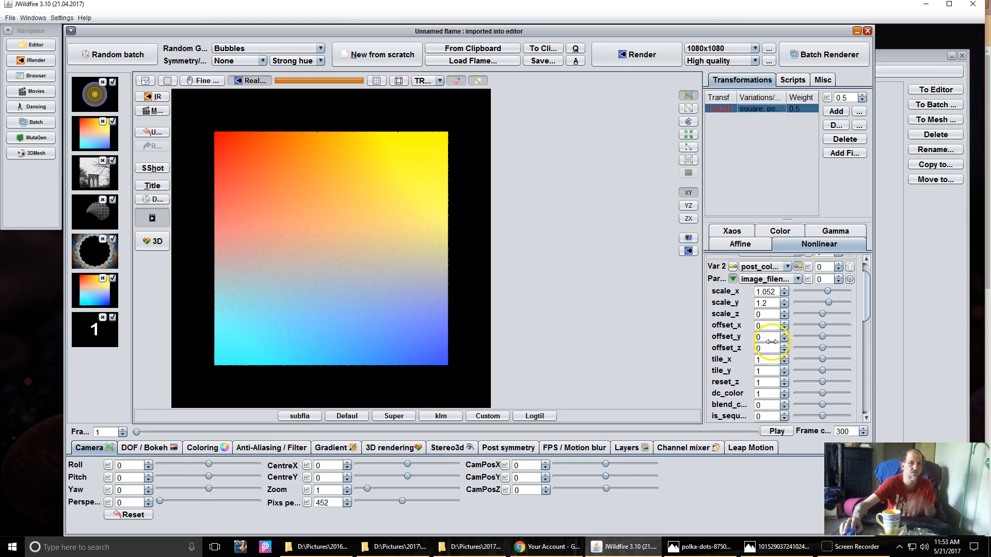
left_click(769, 325)
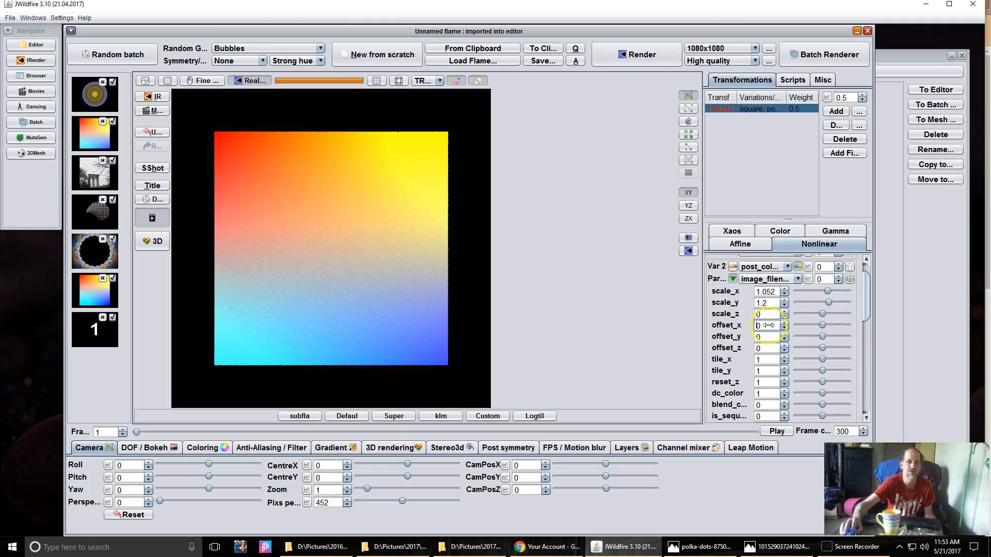
left_click_drag(762, 326, 822, 333)
left_click_drag(822, 336, 730, 336)
left_click(757, 337)
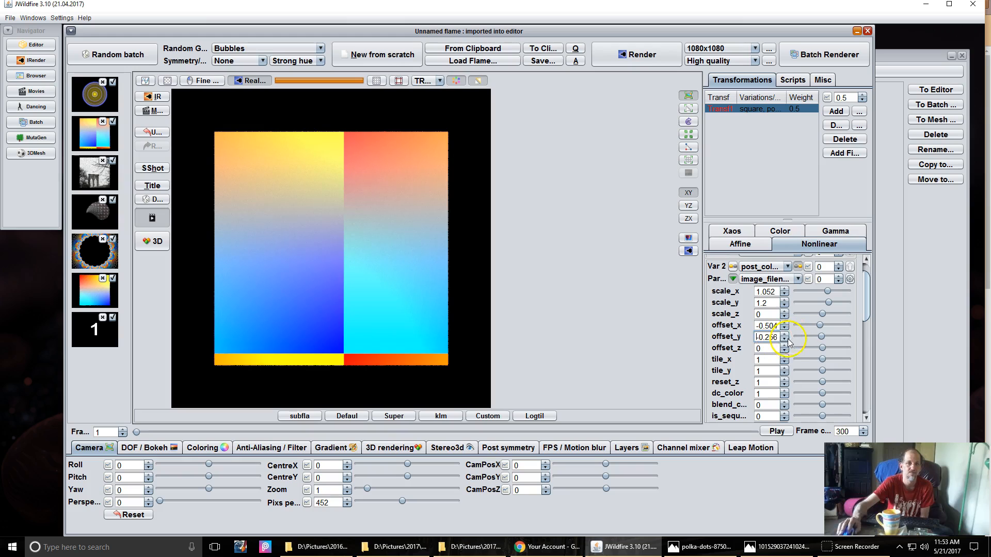
Step: Restore the second variation's default parameters by switching it to another variation and back to post_colormap_wf
left_click(768, 267)
left_click(767, 267)
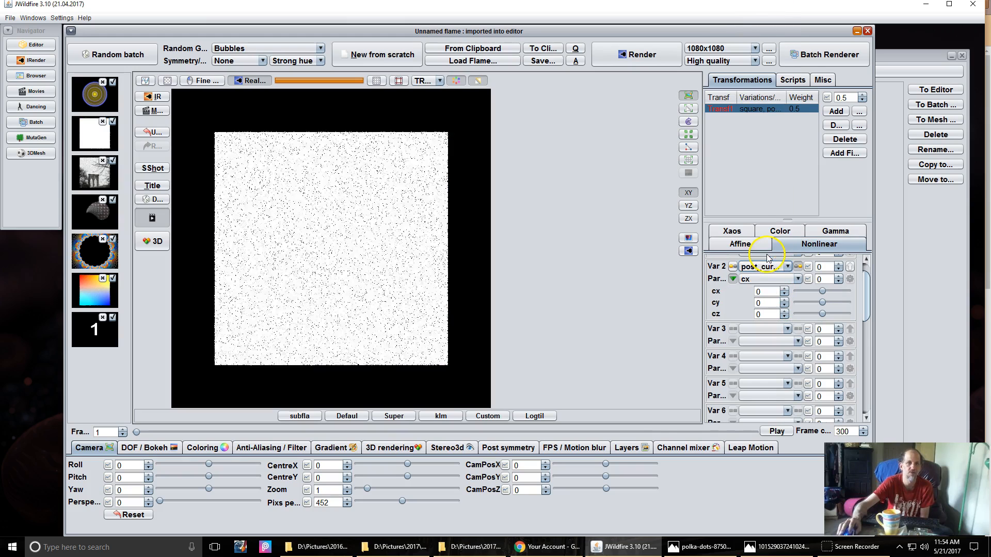
left_click(766, 268)
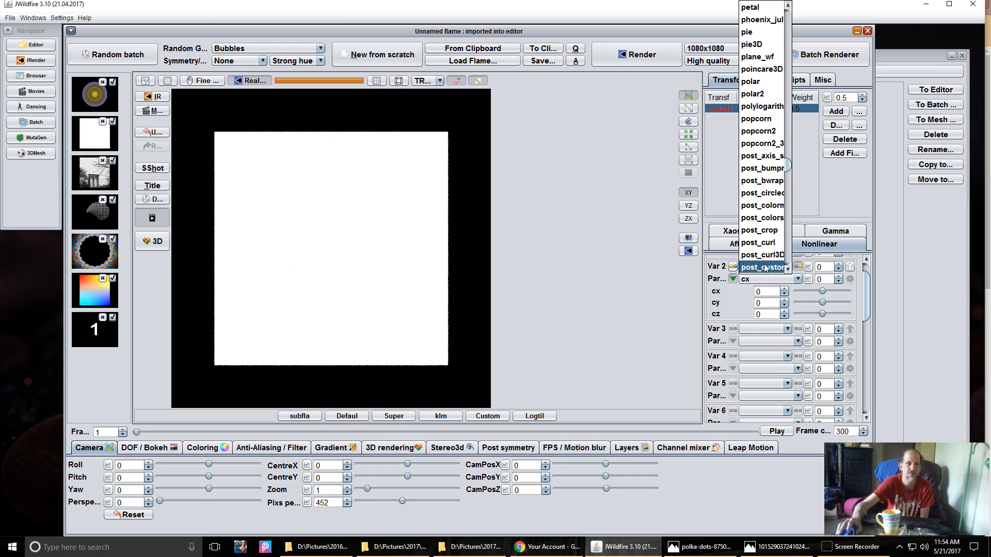
left_click(769, 205)
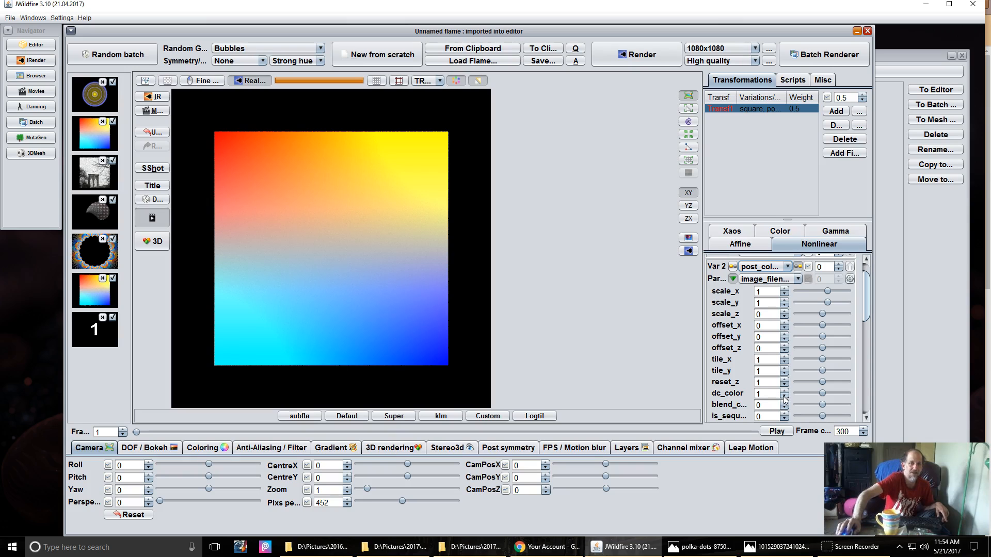
Step: Turn off the colormap's direct color by setting dc_color to 0, and shift the flame's gradient by 15
left_click(784, 397)
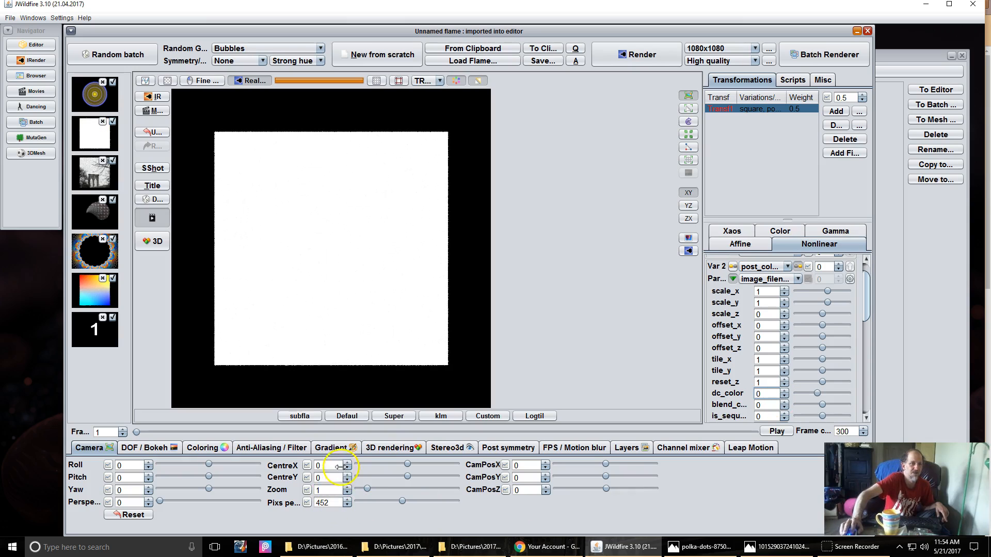
left_click(339, 449)
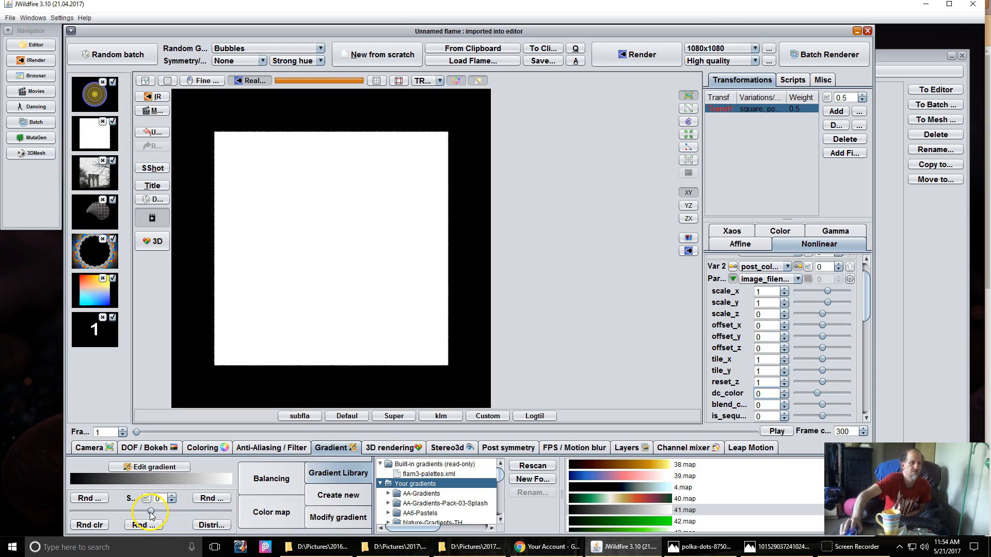
left_click_drag(151, 512, 155, 513)
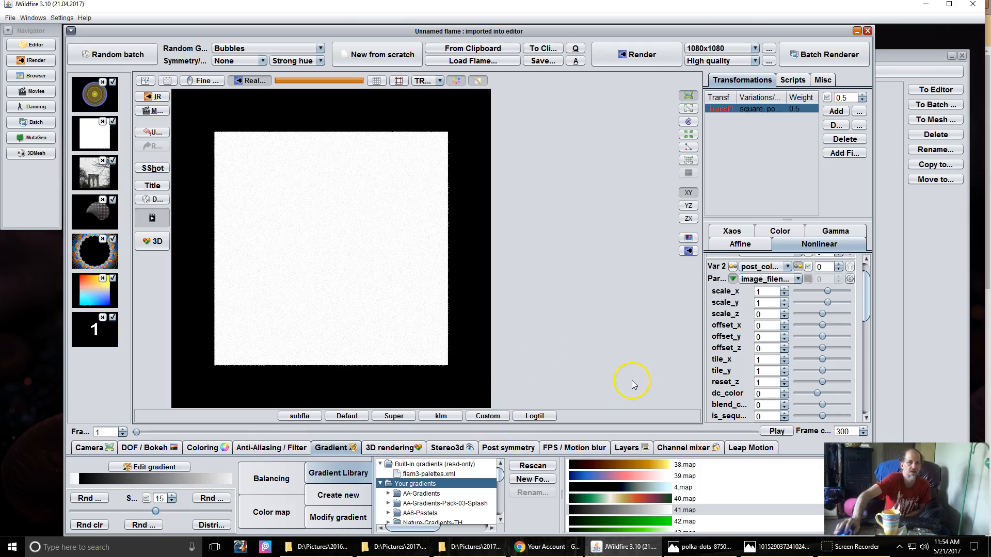
Step: Turn the colormap's direct color on again by setting dc_color to 1
left_click(784, 391)
left_click(770, 406)
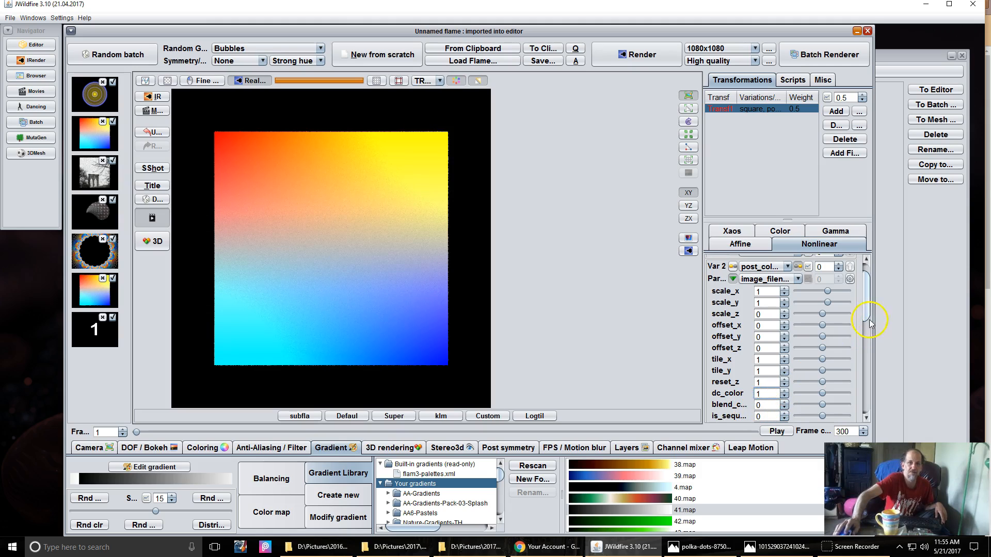
left_click_drag(865, 311, 865, 331)
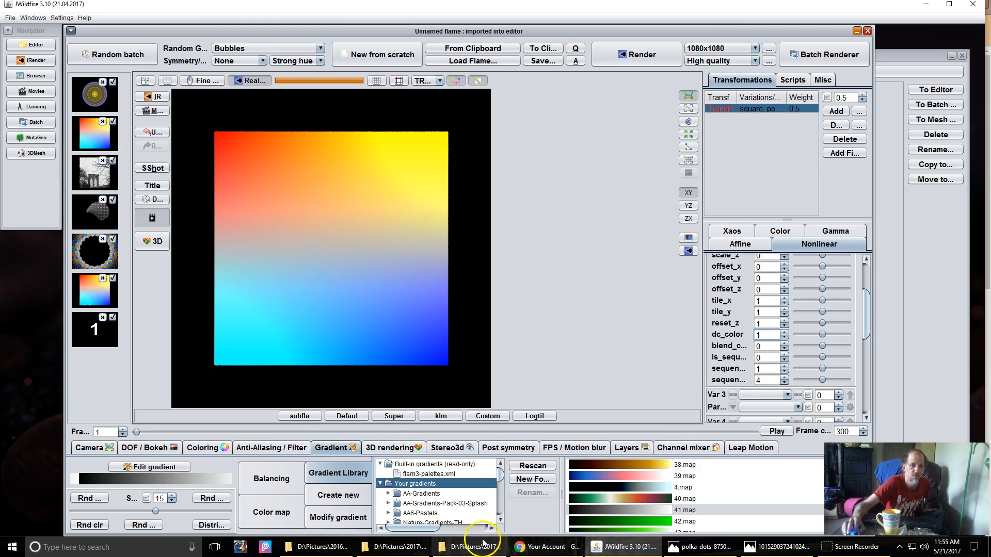
Step: Switch to Chrome and open the bookmarked JWildfire variation source folder on GitHub in a new tab
left_click(552, 547)
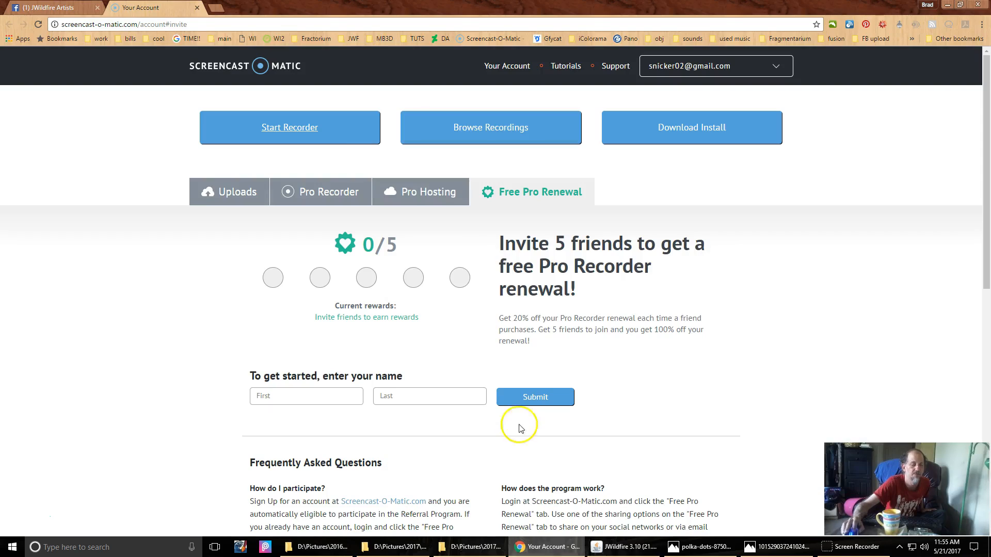
left_click(352, 38)
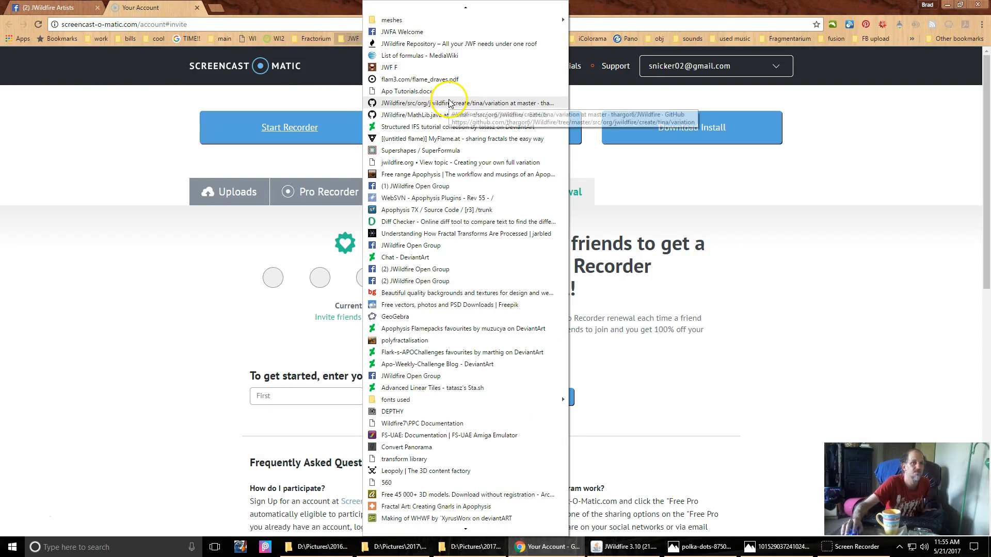
right_click(449, 103)
left_click(471, 104)
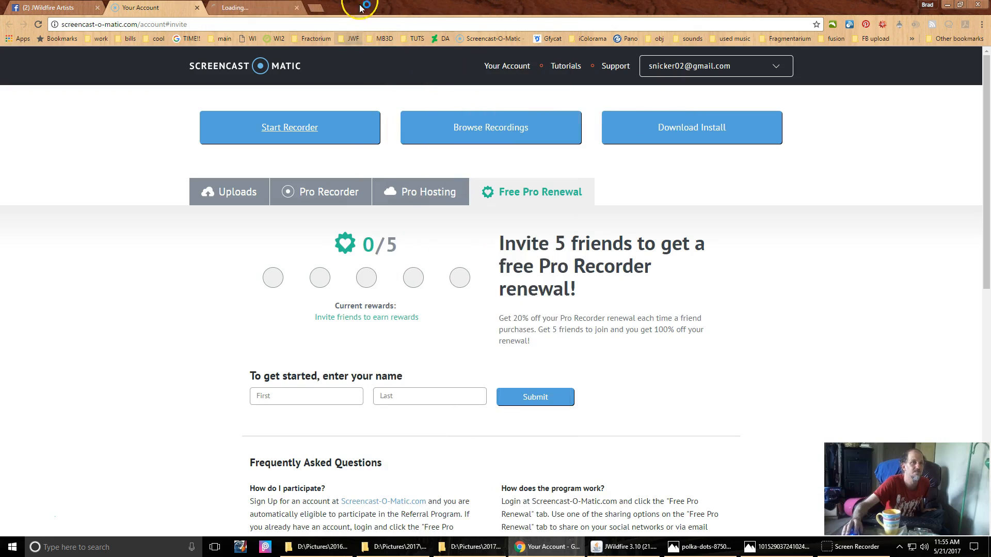
left_click(266, 8)
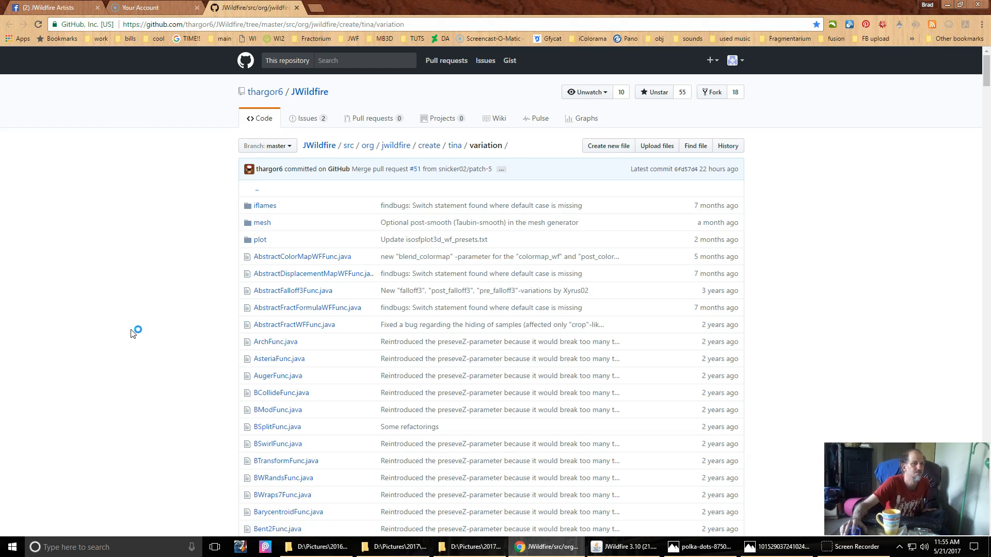
Step: Find ColorMapWFFunc.java in the variation source folder, open it and examine its code
scroll(132, 333, "down", 5)
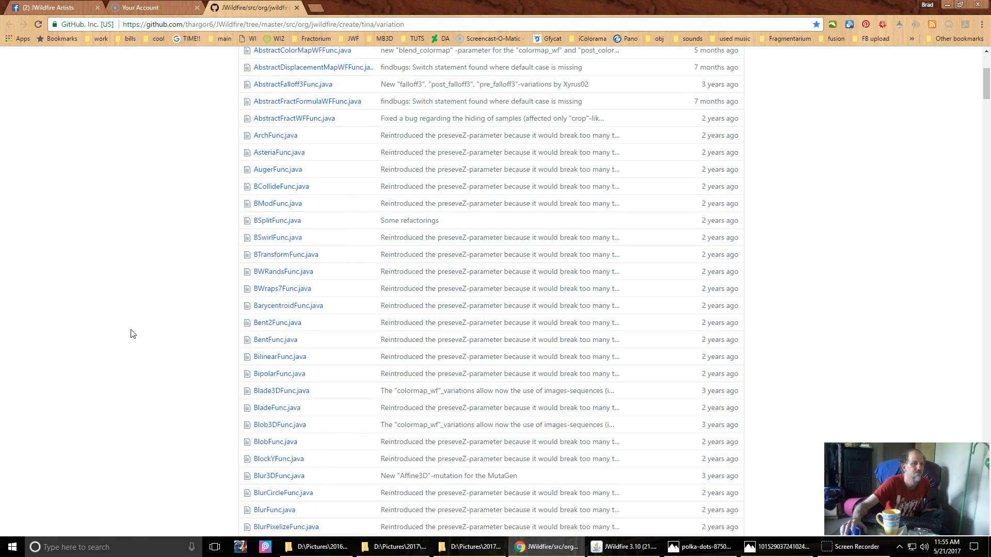
scroll(133, 334, "down", 4)
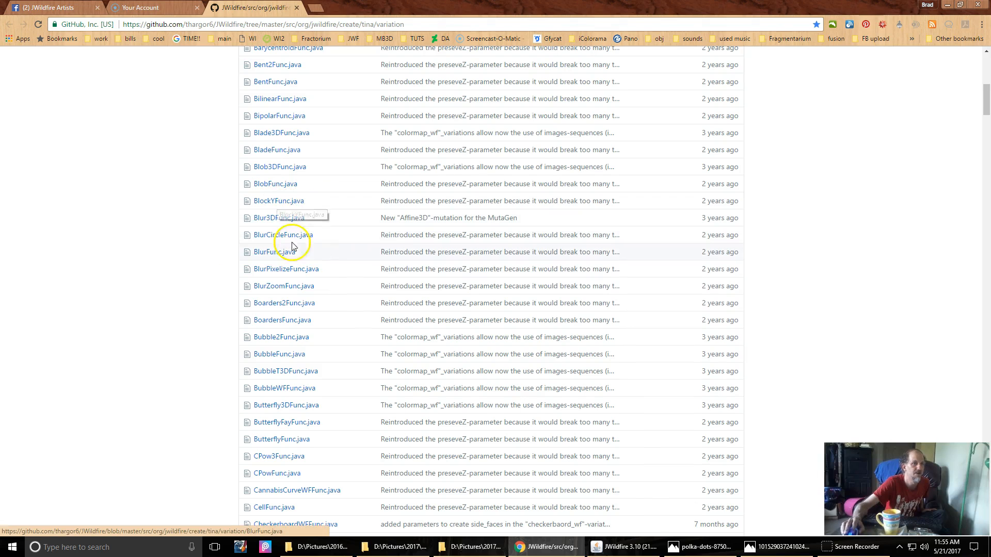
scroll(276, 407, "down", 1)
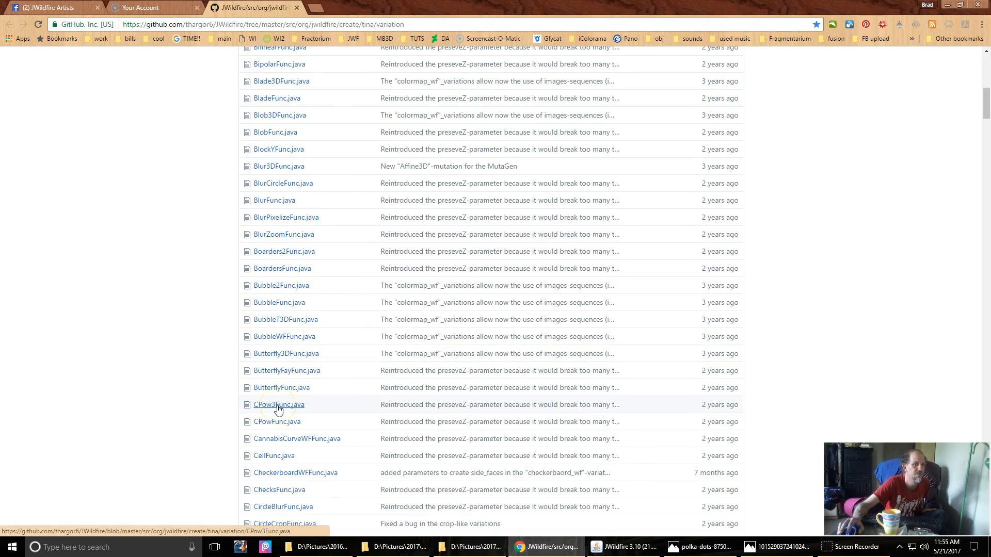
scroll(278, 409, "down", 2)
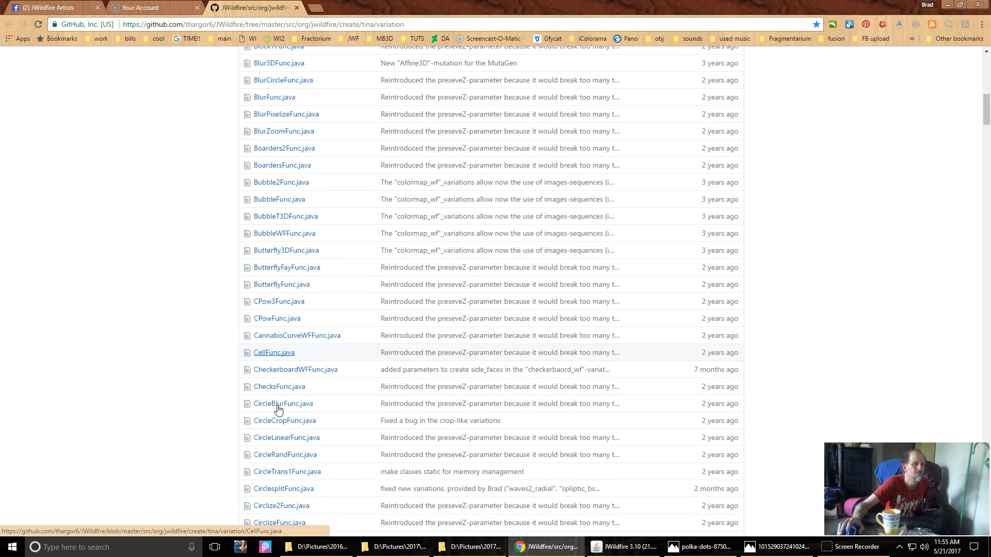
scroll(278, 409, "down", 2)
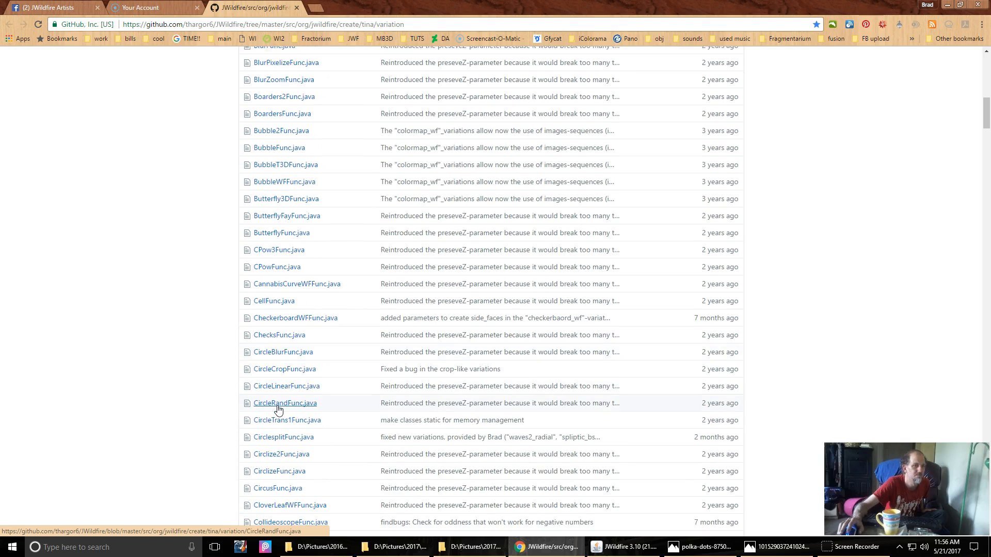
scroll(277, 410, "down", 1)
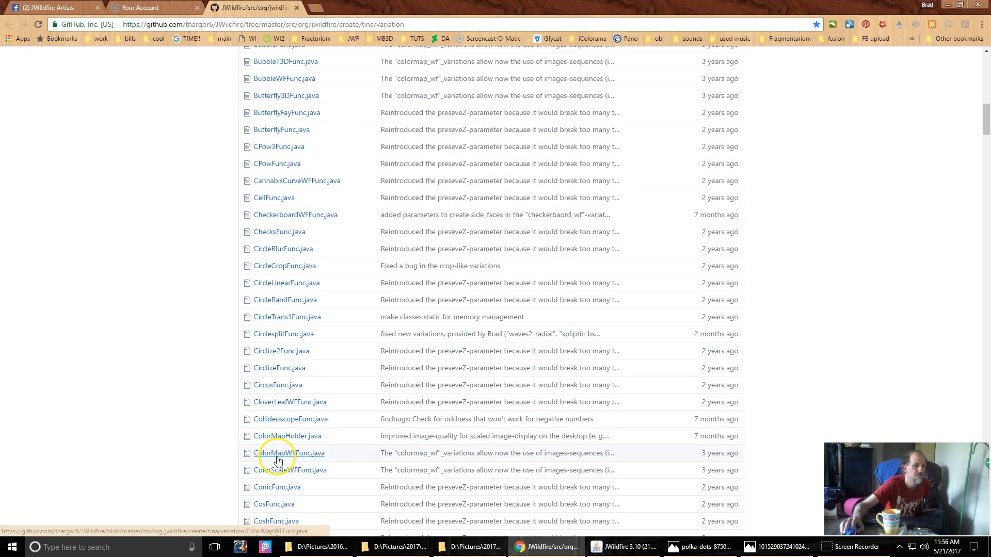
left_click(275, 454)
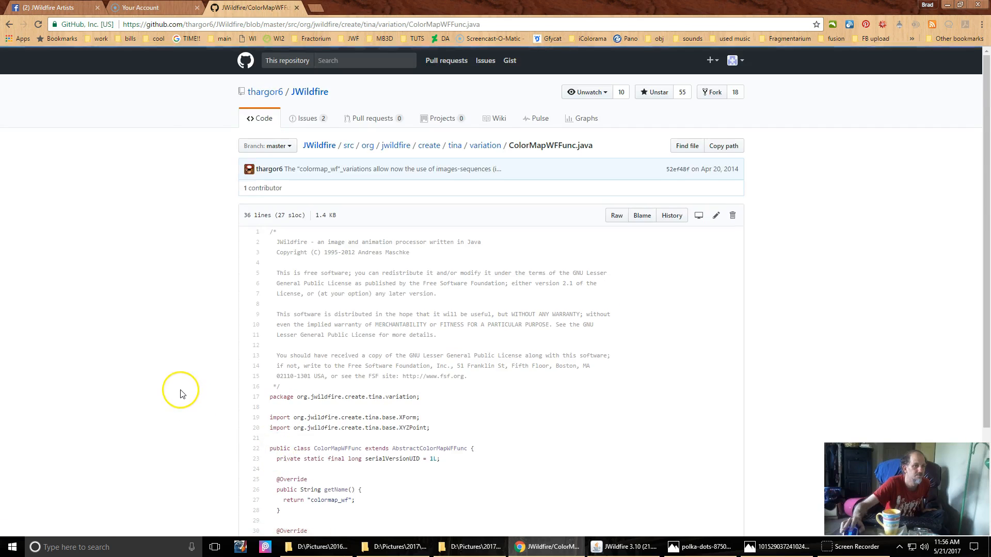
scroll(181, 394, "down", 3)
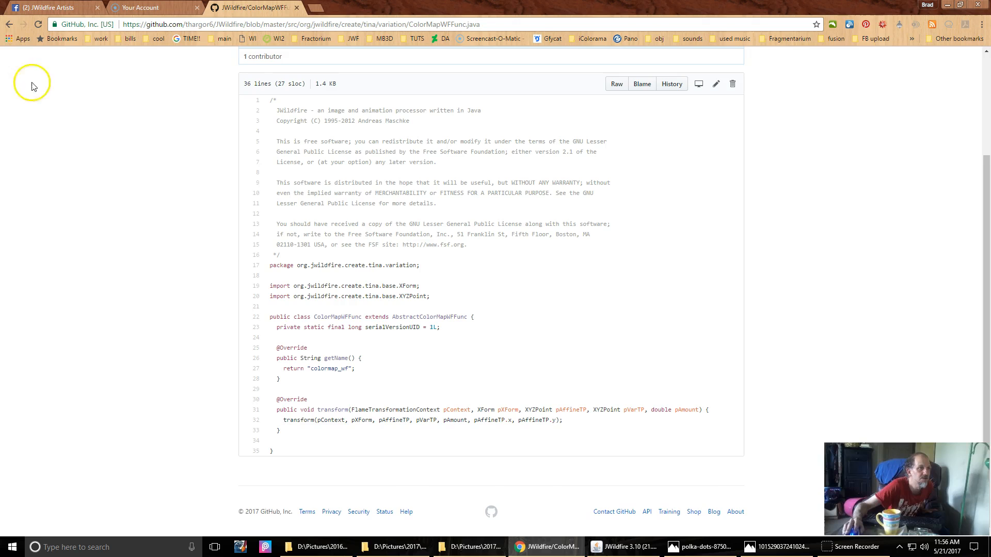
Step: Return to the variation source folder, open ColorMapHolder.java and examine how its code applies the image colors and blend_colormap
left_click(9, 25)
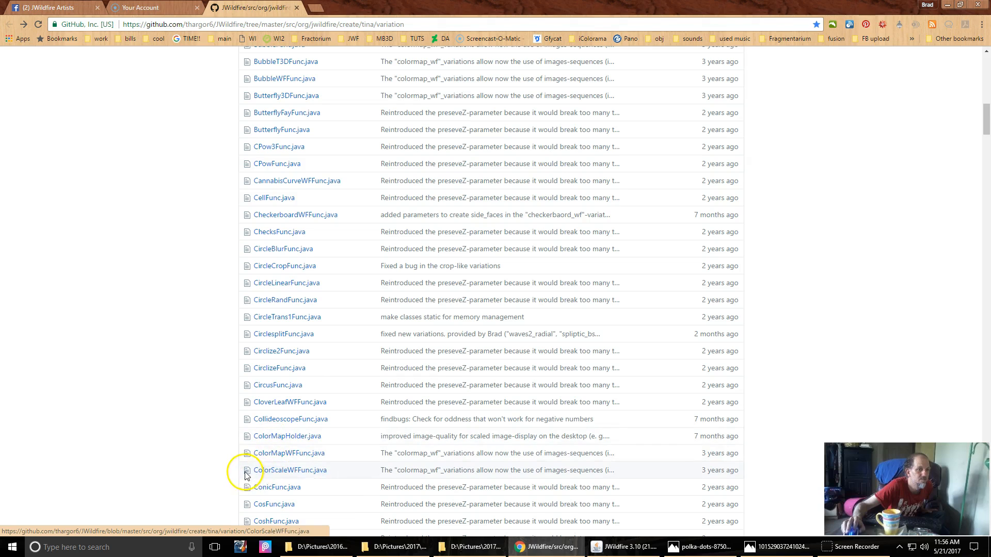
left_click(279, 443)
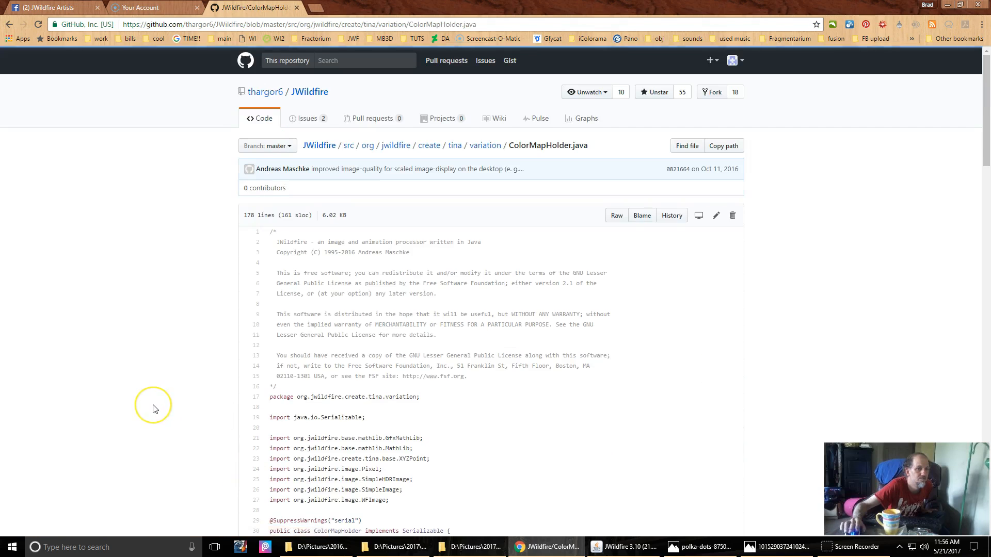
scroll(153, 409, "down", 8)
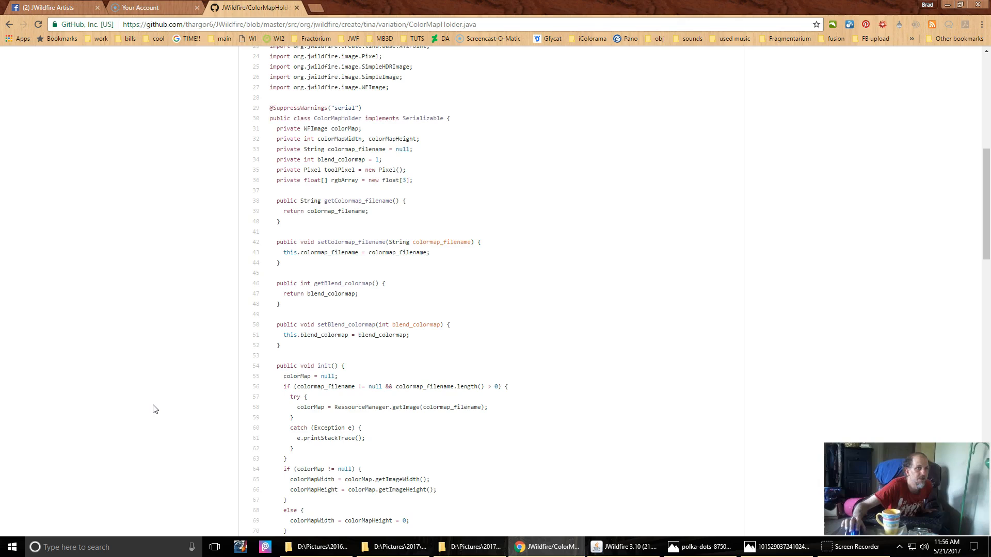
scroll(155, 410, "up", 1)
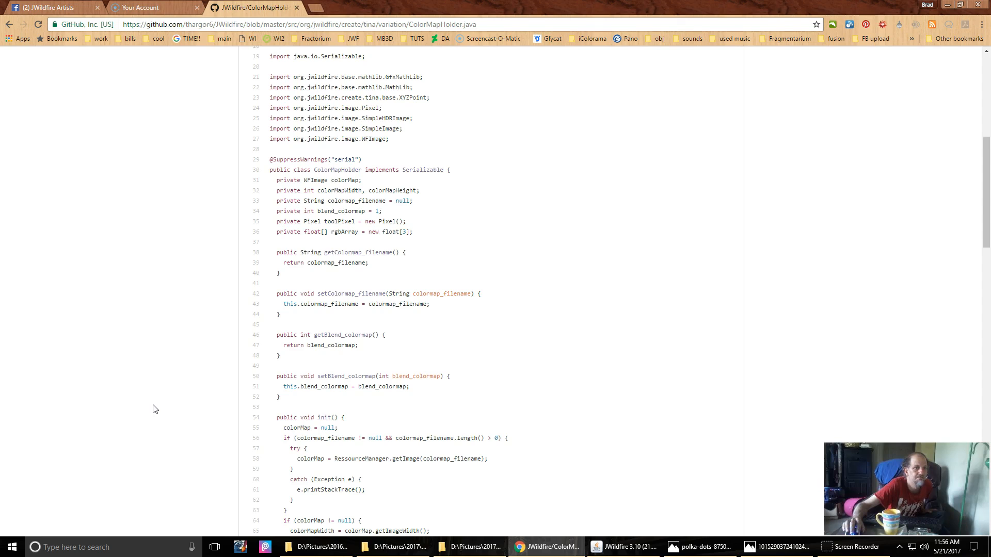
scroll(154, 409, "down", 6)
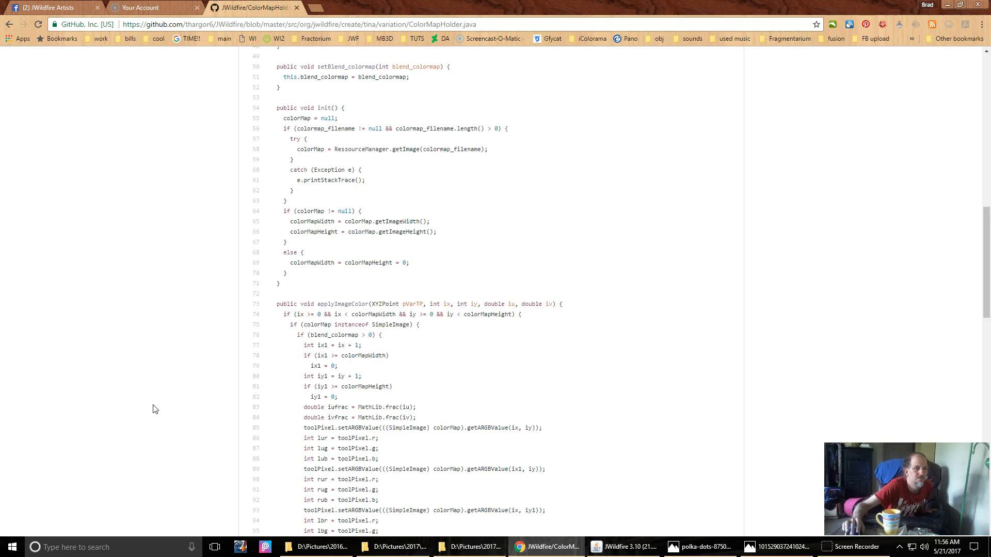
scroll(155, 409, "down", 16)
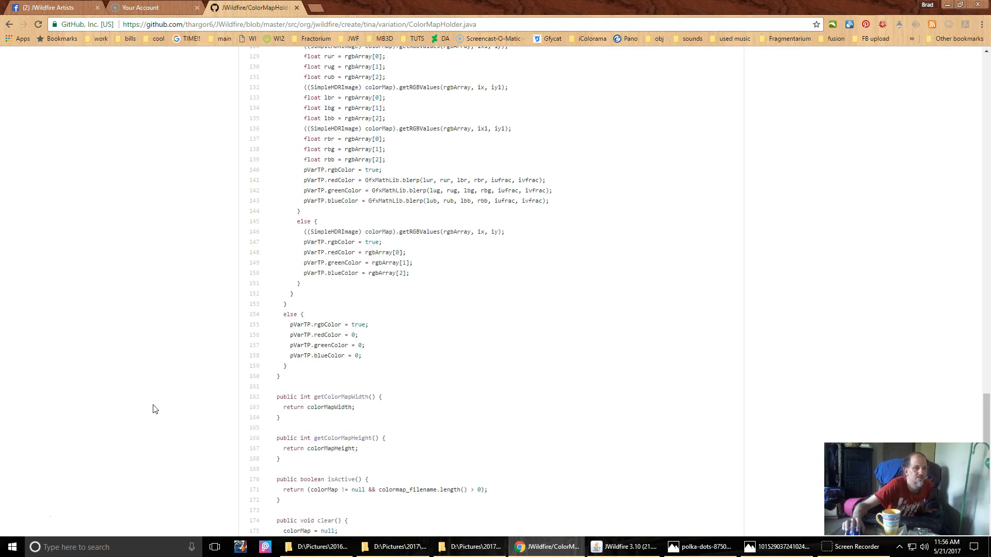
scroll(155, 409, "down", 2)
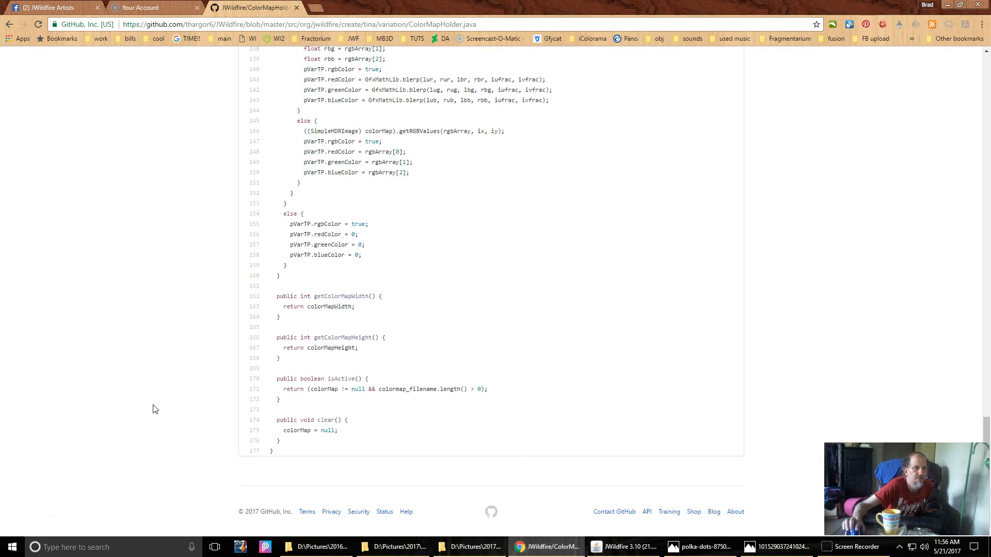
scroll(155, 410, "up", 4)
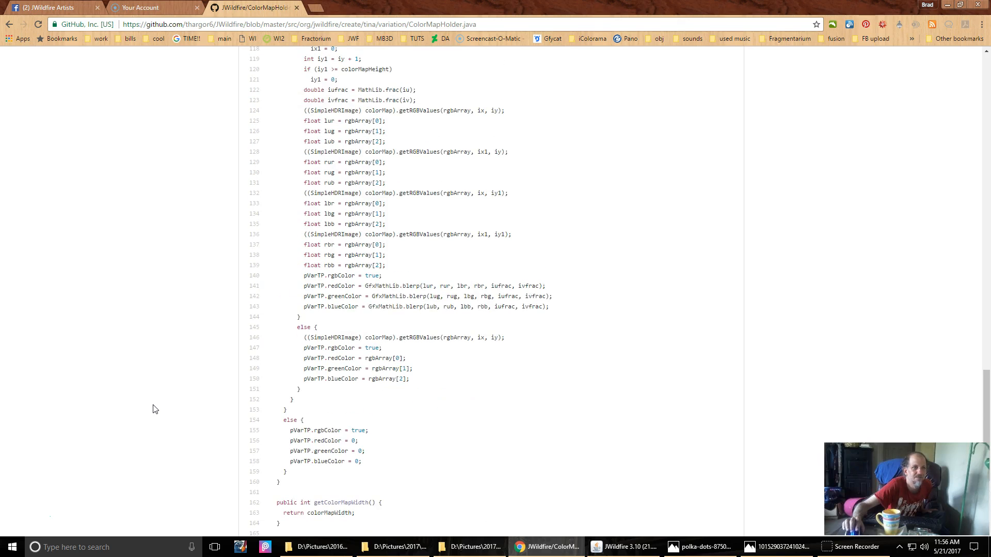
Step: Return to the variation source folder, open AbstractColorMapWFFunc.java and examine its parameter declarations
scroll(155, 409, "up", 1)
scroll(155, 409, "up", 1)
scroll(155, 410, "up", 1)
scroll(155, 409, "up", 4)
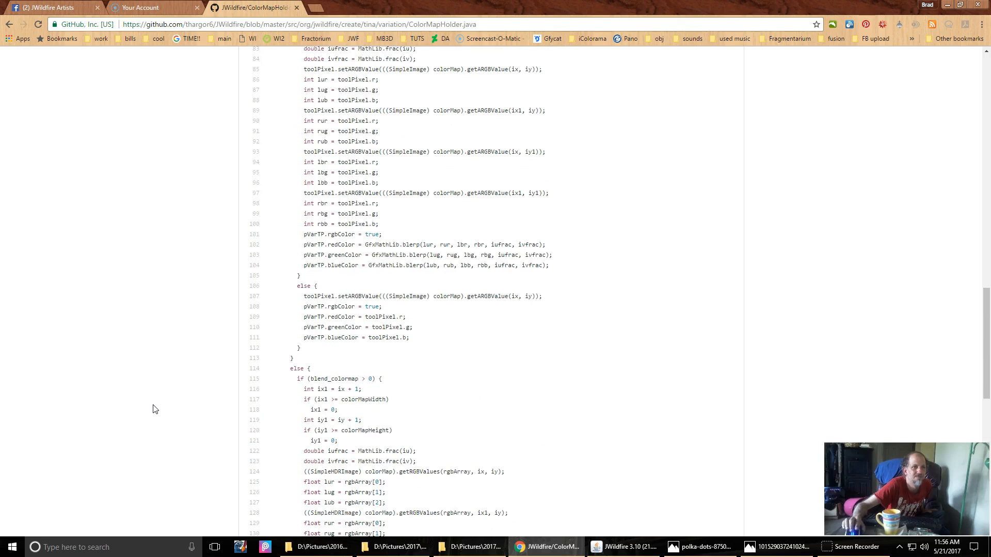
scroll(154, 407, "up", 6)
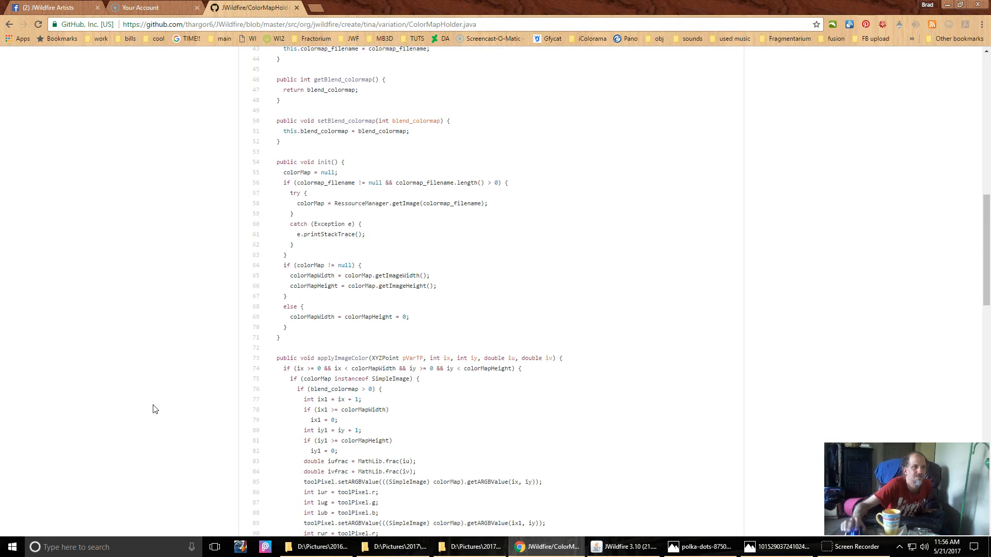
left_click(9, 24)
scroll(206, 270, "up", 15)
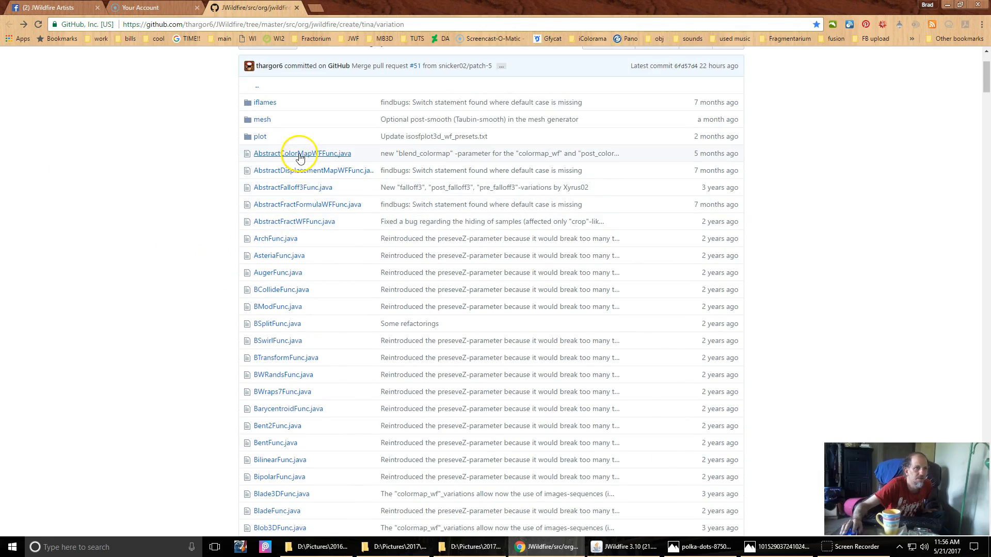
left_click(301, 155)
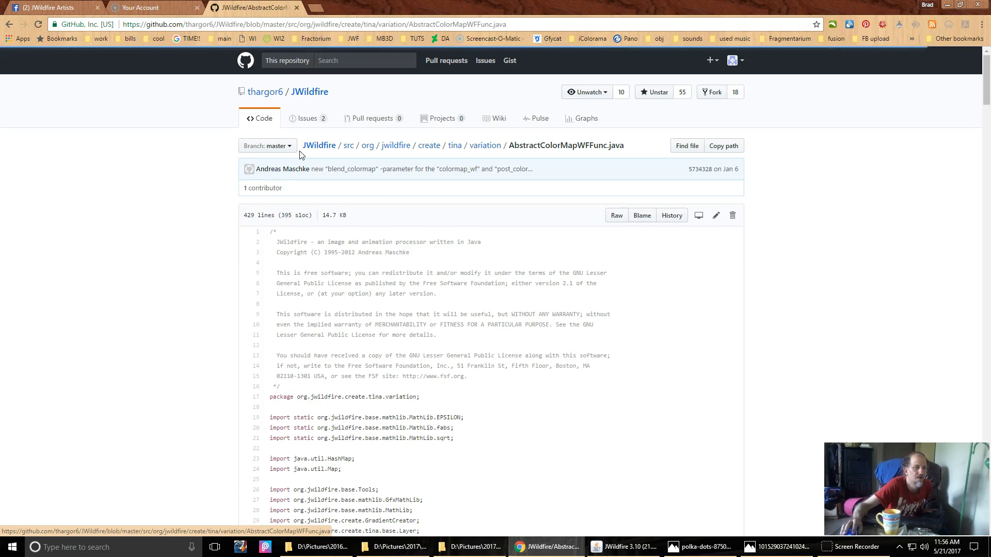
scroll(205, 358, "down", 5)
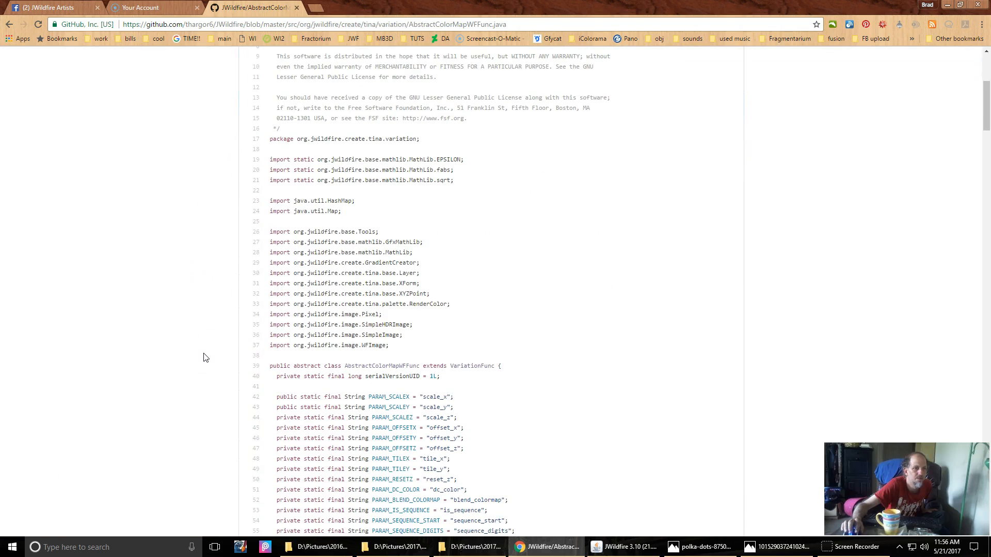
scroll(205, 357, "down", 2)
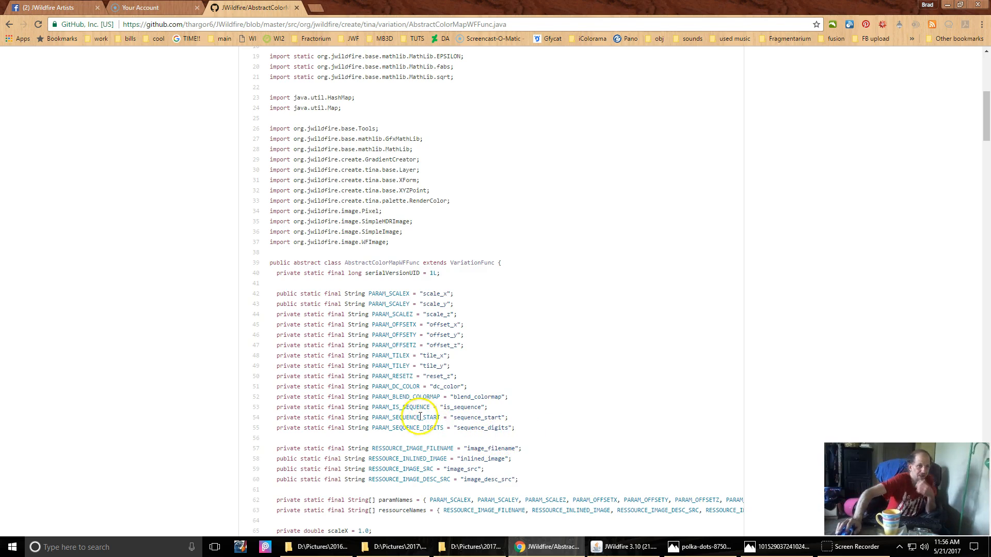
Step: Highlight PARAM_IS_SEQUENCE in the source code and compare the sequence parameters with those in the JWildfire flame editor
left_click_drag(375, 408, 430, 408)
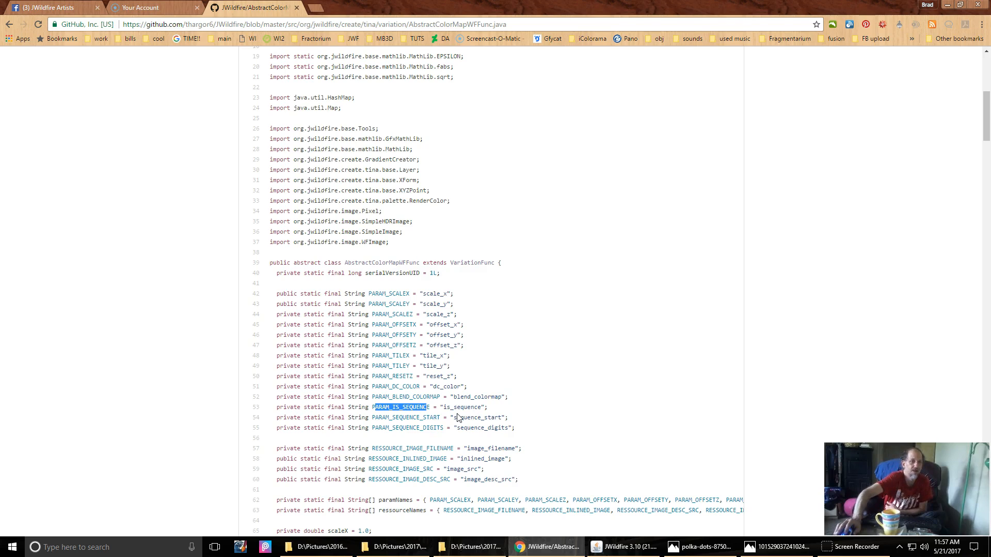
left_click(624, 546)
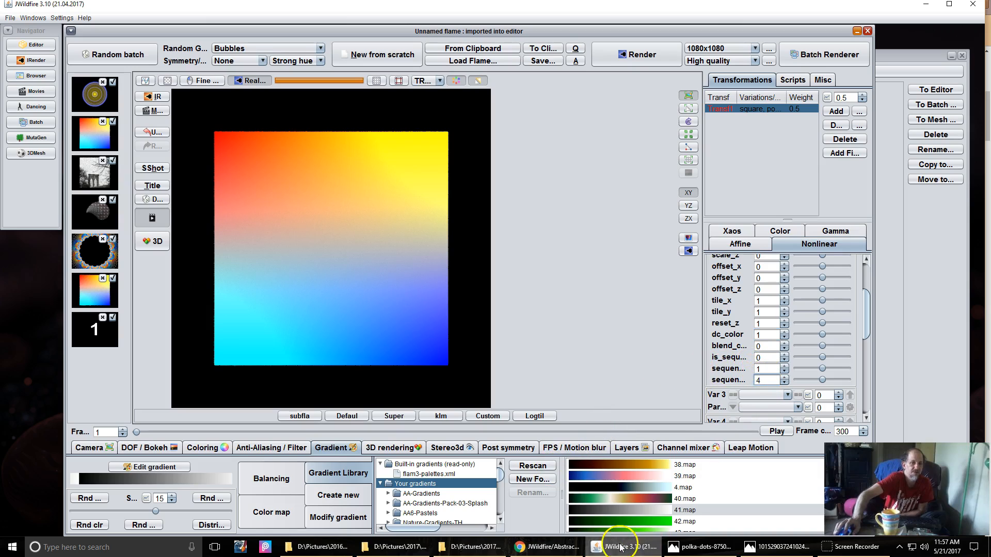
left_click(550, 547)
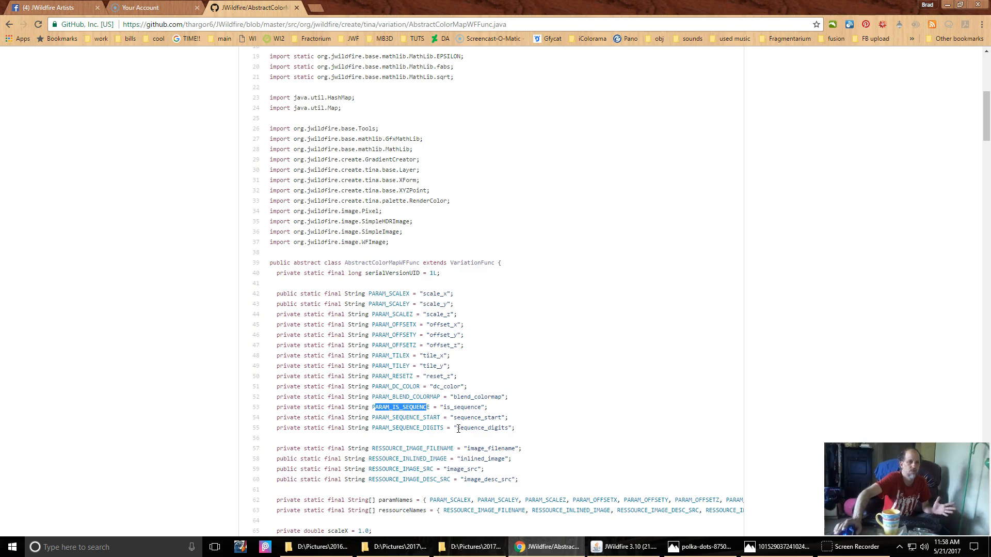
Step: Switch to JWildfire and load polka-dots-875047_1920.jpg from the 05May folder as the image of the square's post colormap variation
left_click(619, 547)
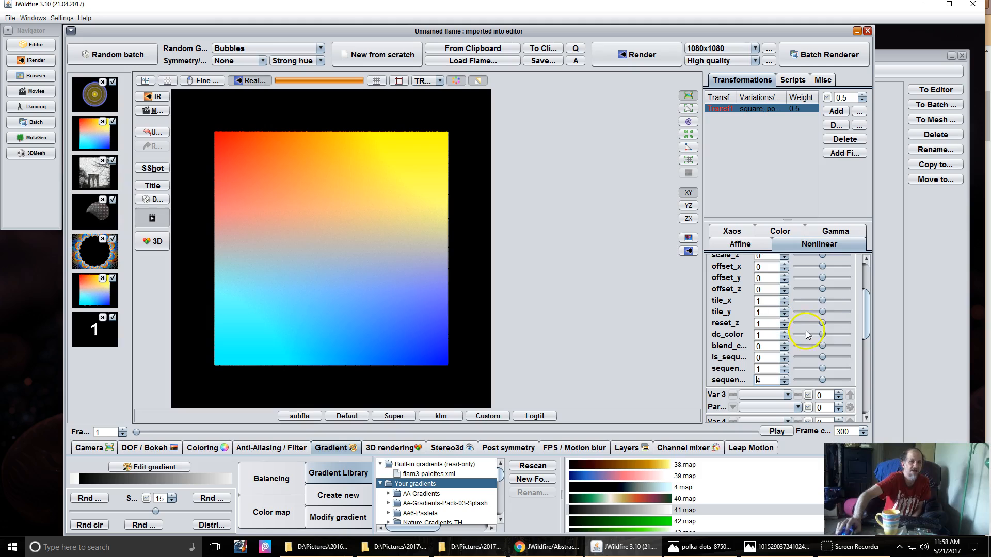
left_click_drag(870, 322, 858, 284)
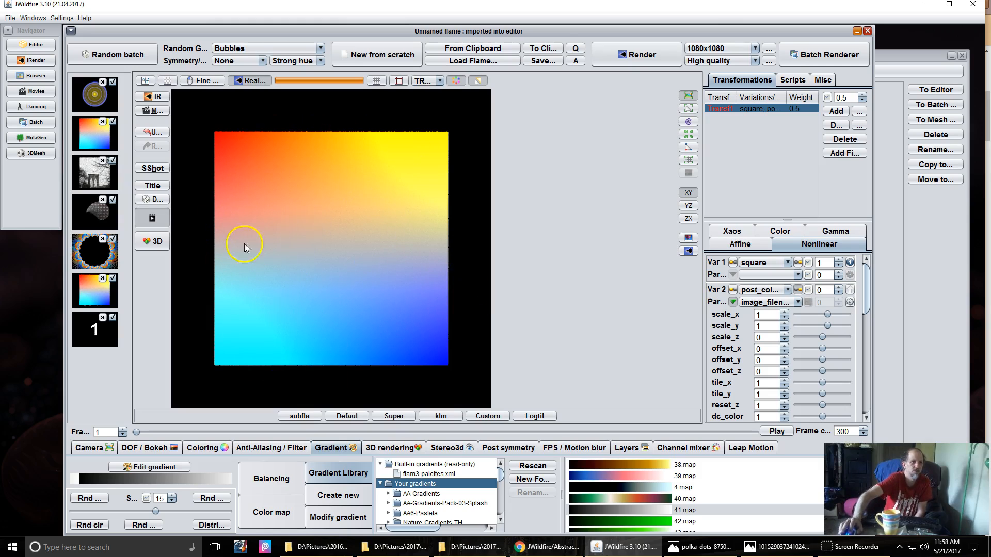
left_click(850, 303)
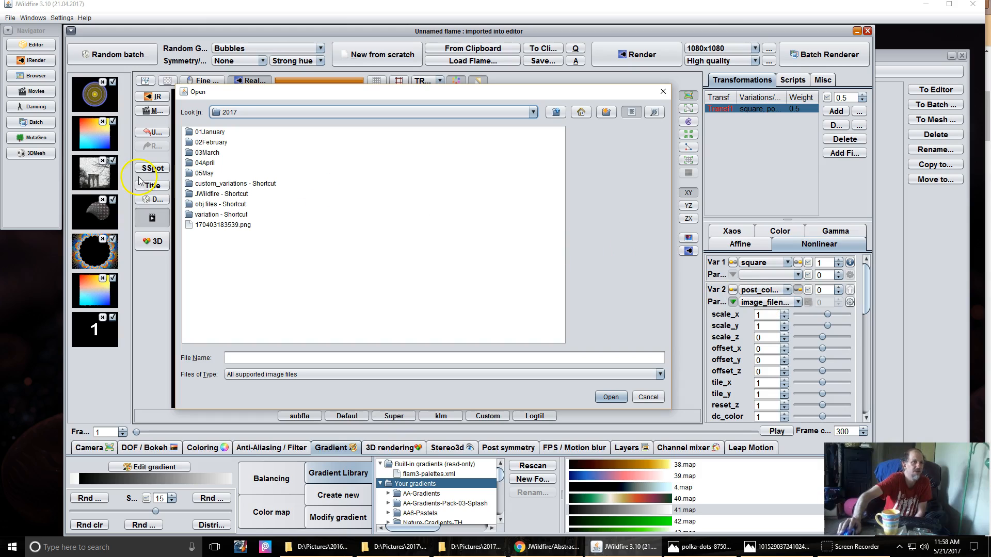
left_click(205, 173)
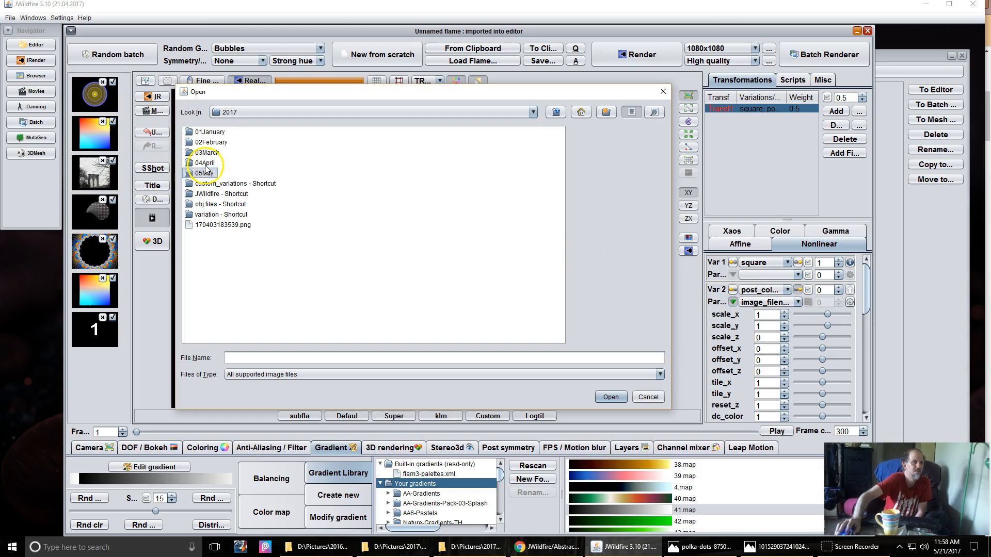
left_click(205, 172)
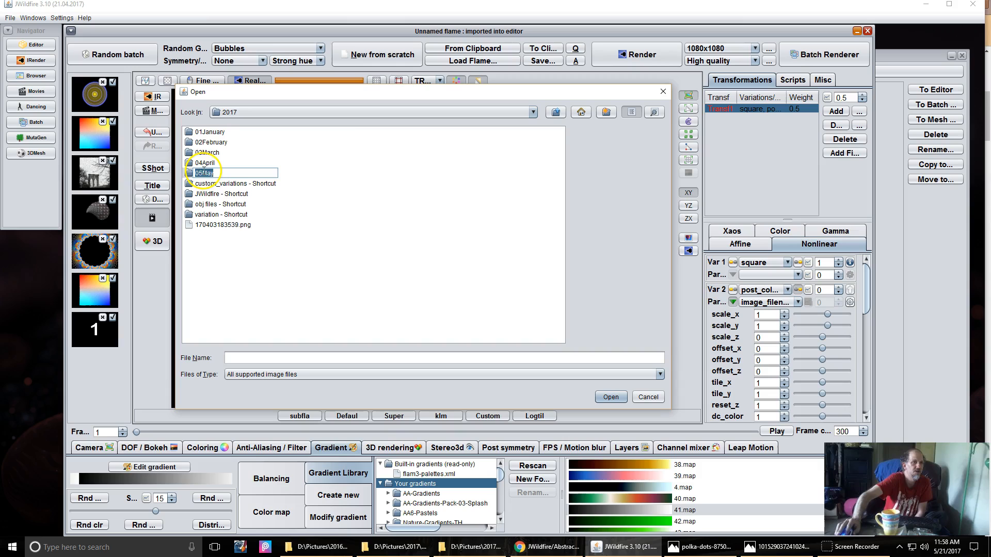
double_click(204, 173)
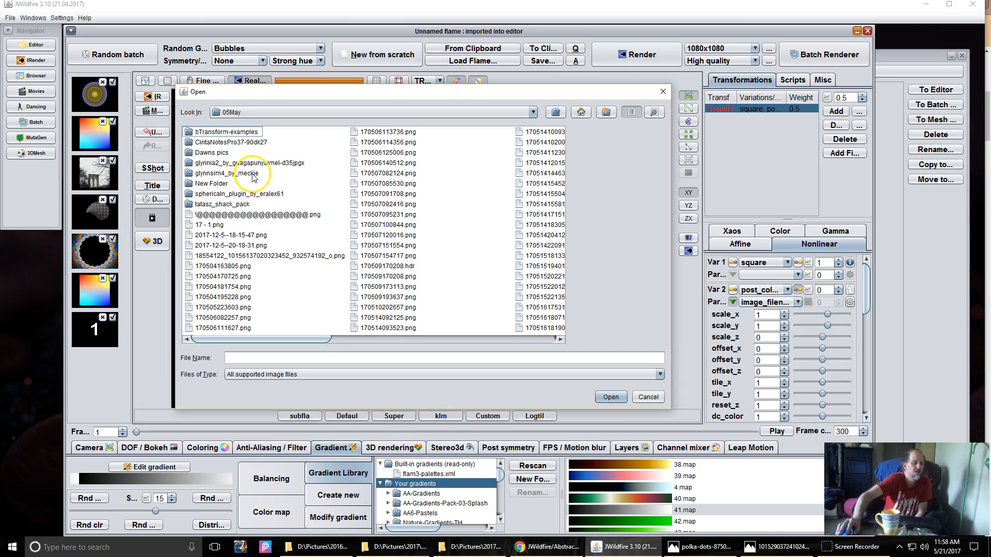
scroll(310, 254, "down", 5)
left_click(440, 246)
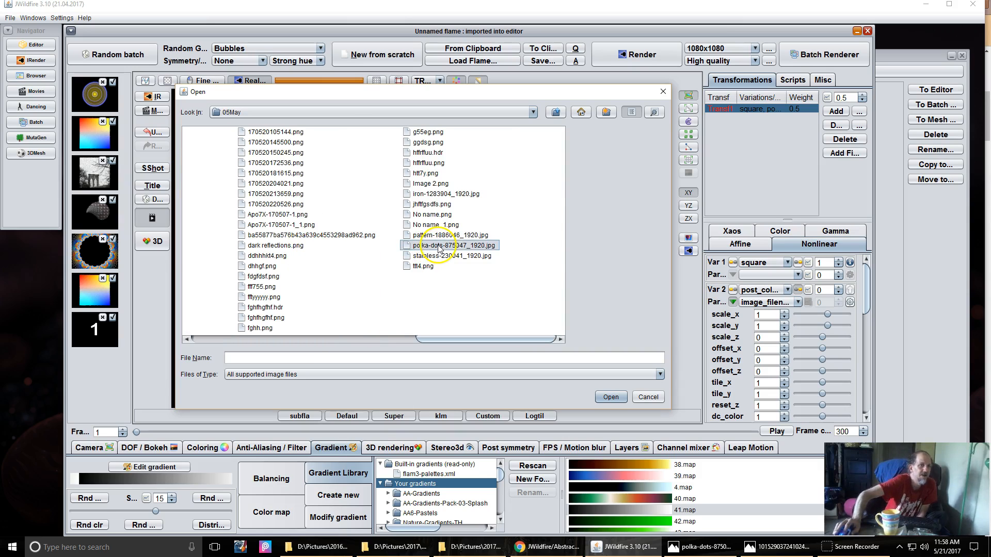
left_click(607, 398)
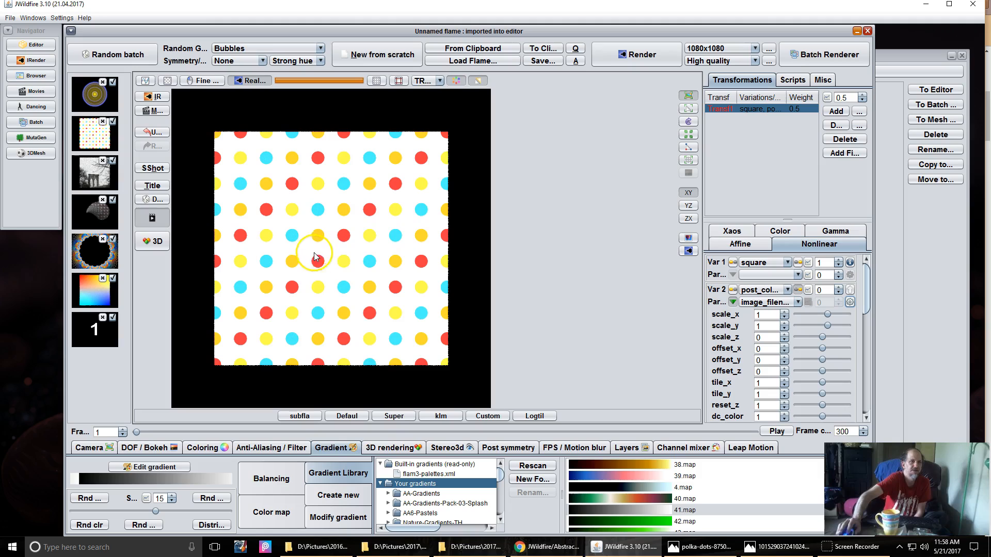
Step: View the original polka-dot image in Photos to compare its colors with the flame, and return to JWildfire
left_click(766, 553)
left_click(753, 548)
left_click(704, 547)
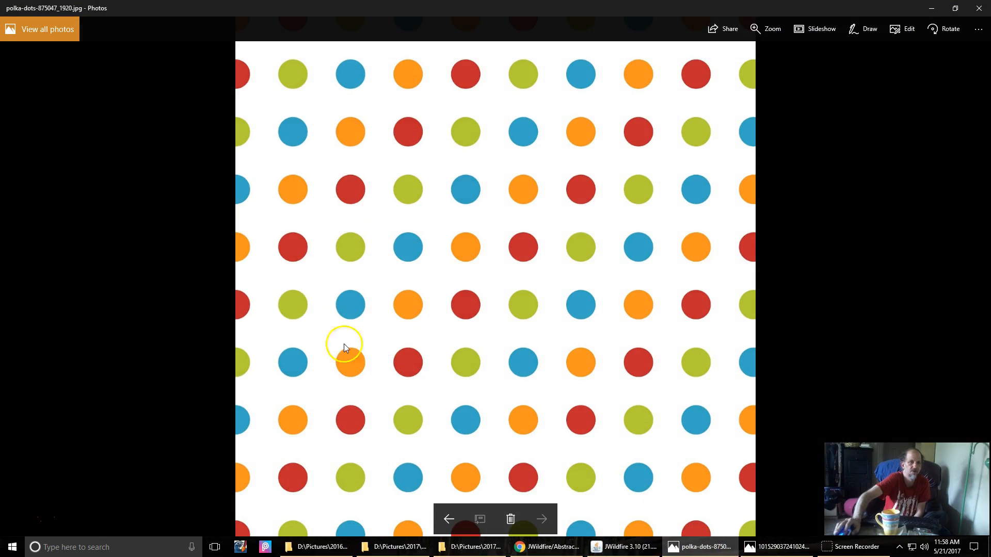
left_click(683, 550)
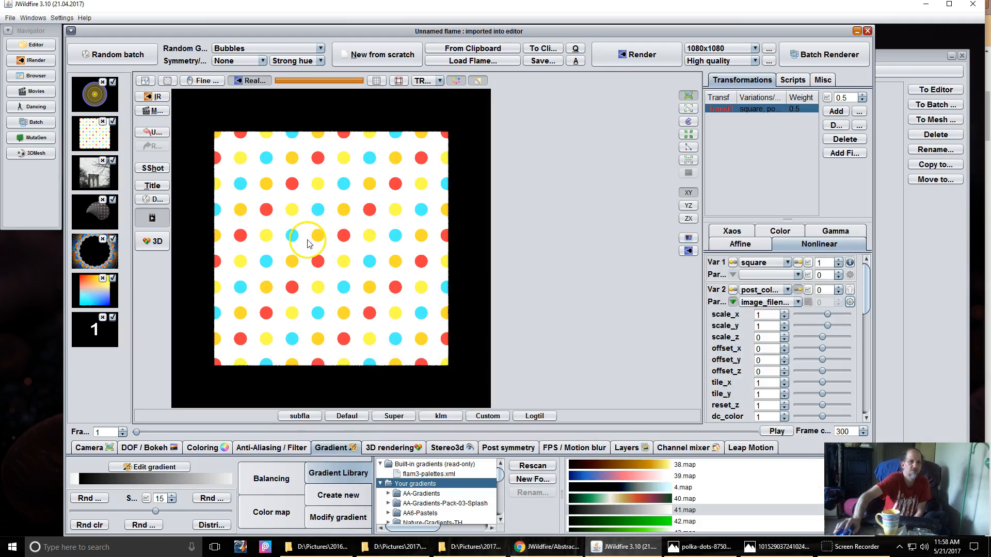
Step: With the camera at 213.2 pixels per unit, add a second transform and move its triangle to the right of the first
left_click(91, 448)
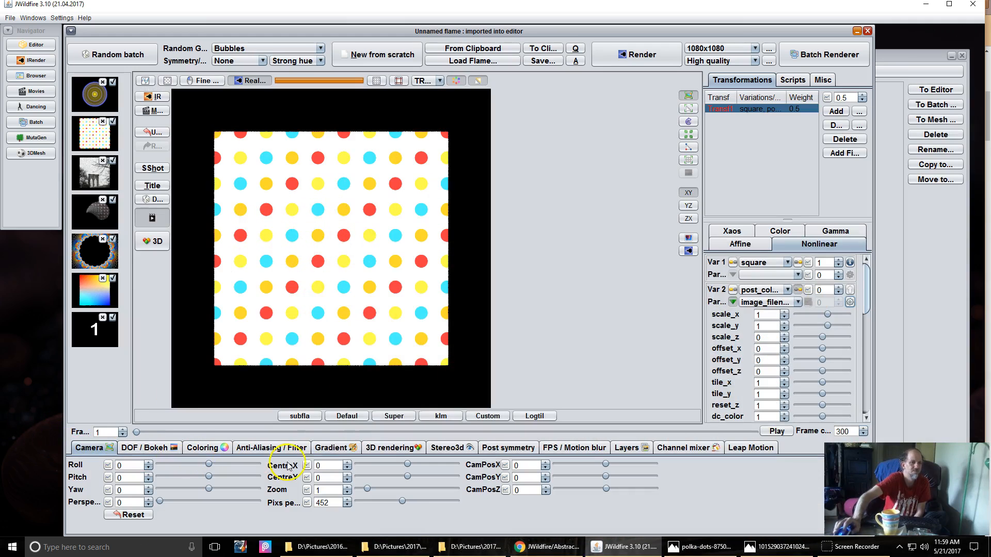
left_click_drag(333, 506, 24, 487)
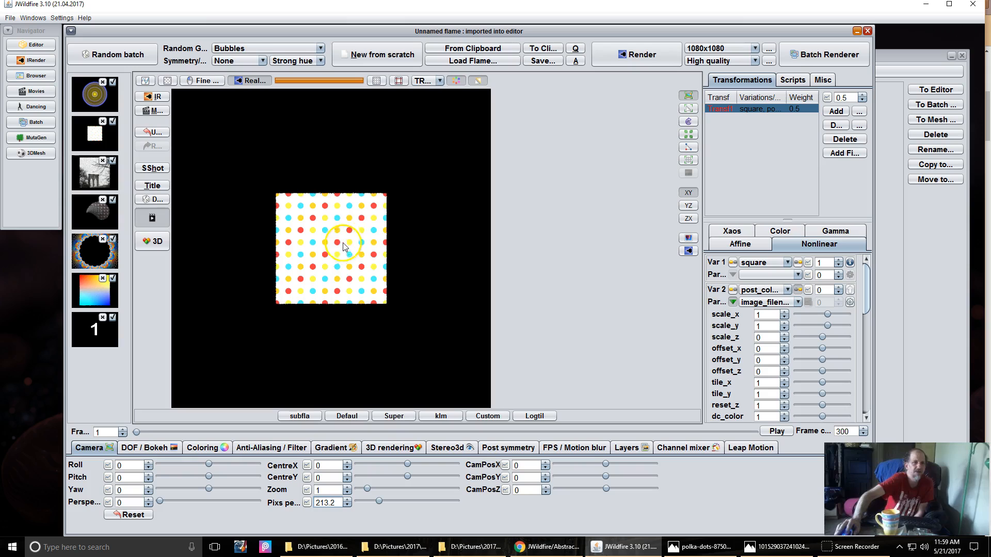
left_click(836, 111)
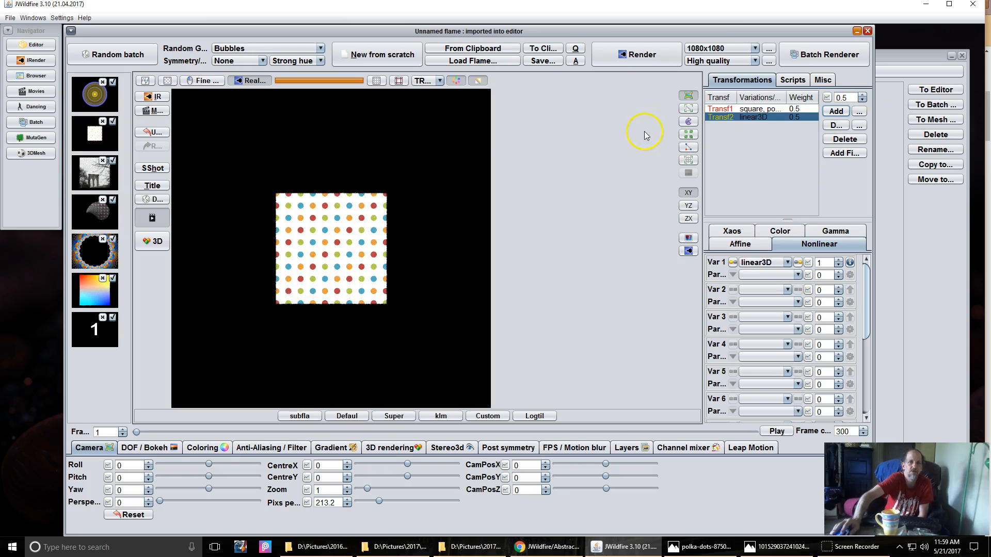
left_click(688, 109)
left_click_drag(363, 242, 439, 246)
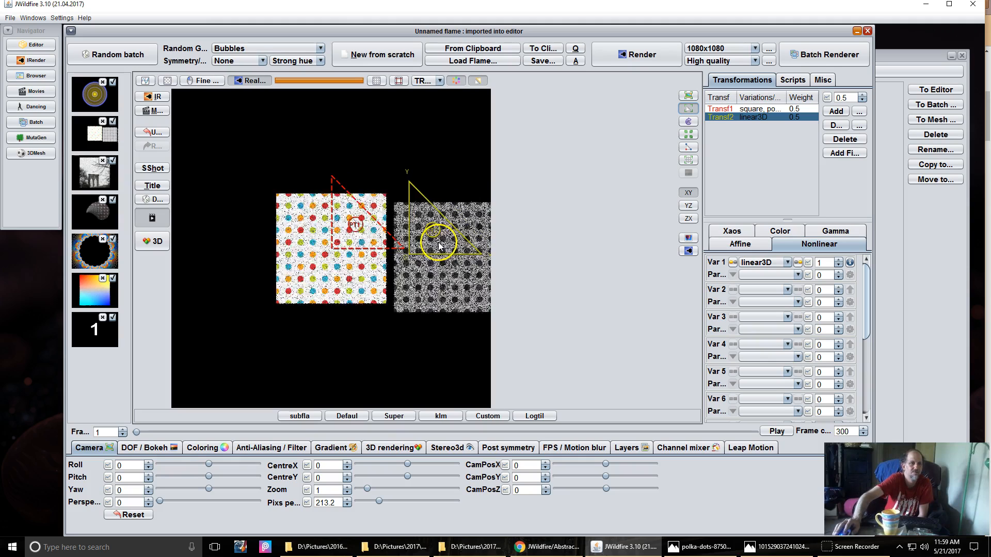
Step: Reframe the camera on the row of squares with 165.6 pixels per unit, CentreX 1.44 and CentreY -0.26
left_click(312, 448)
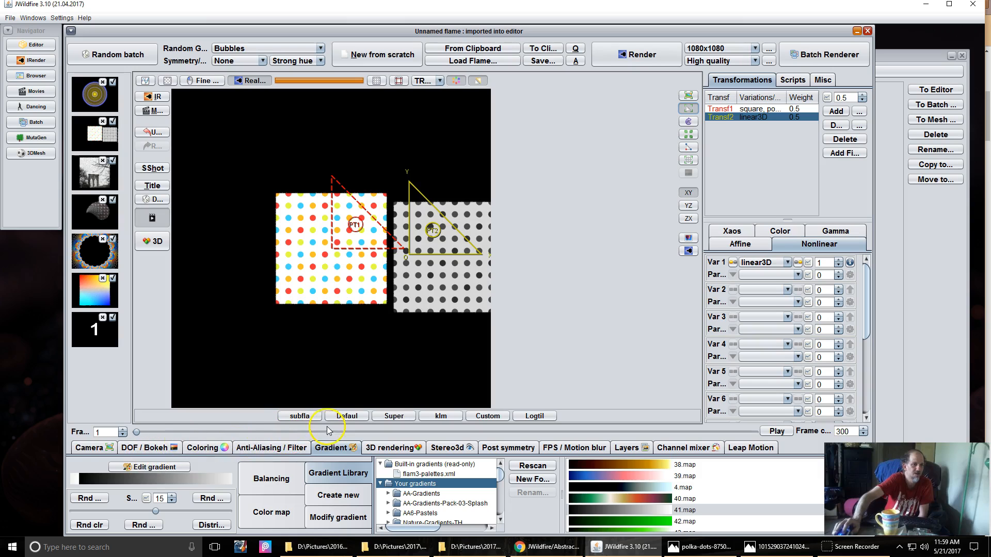
left_click(89, 447)
left_click_drag(340, 504, 271, 506)
left_click_drag(326, 479, 361, 468)
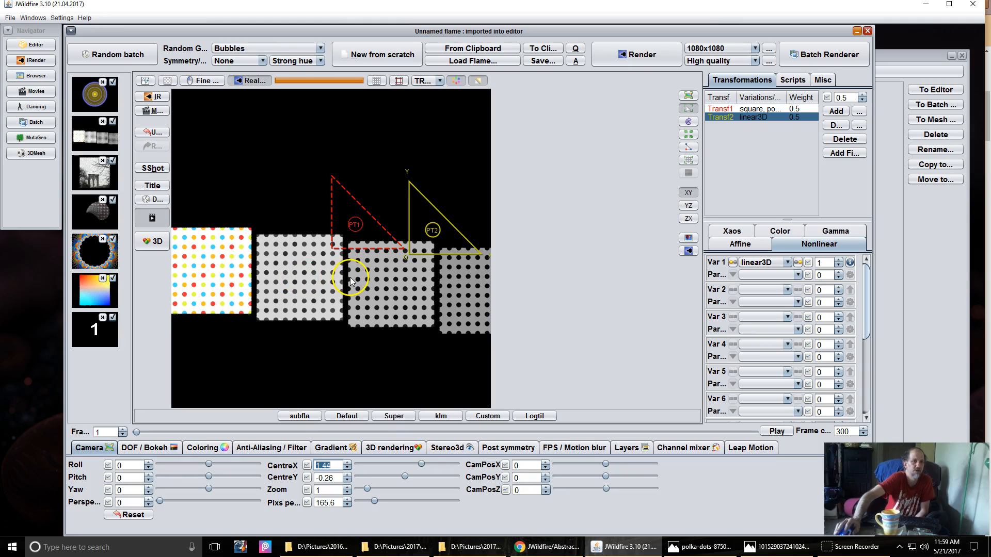
Step: Shift the gradient to 2 and set the second transform's color speed to 1
left_click(334, 447)
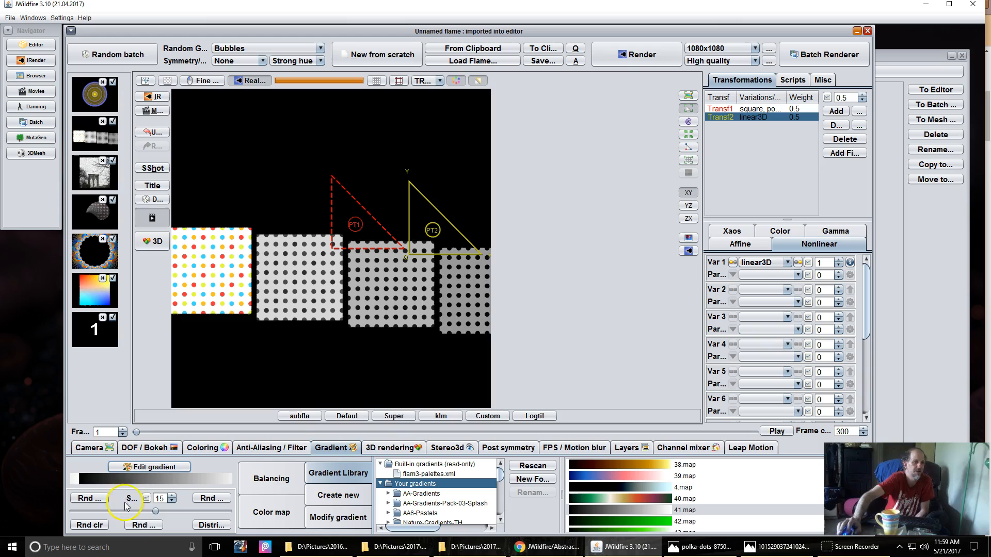
left_click_drag(156, 510, 153, 512)
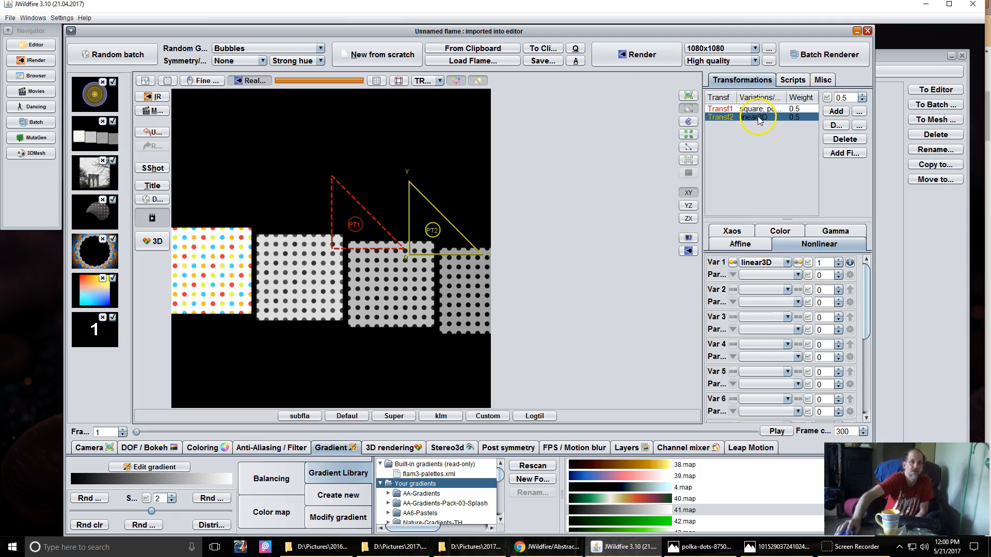
left_click(782, 231)
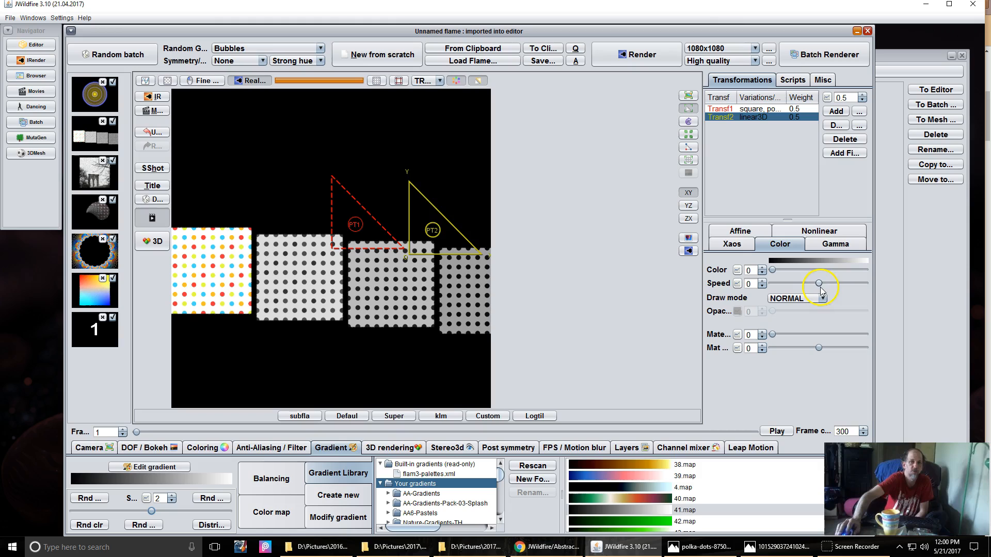
left_click_drag(819, 283, 888, 283)
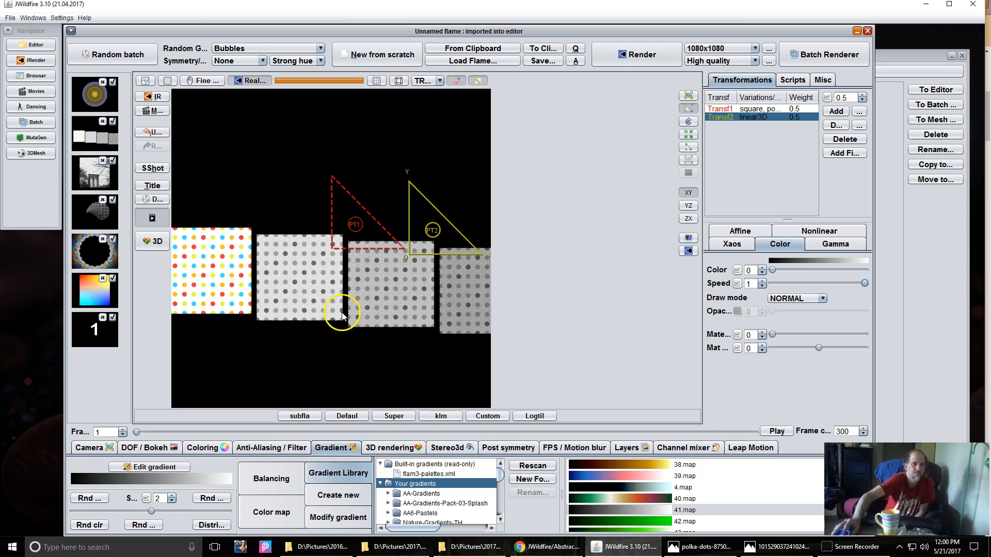
Step: Apply the library gradients 39.map, 24.map and 26.map to the polka-dot flame one after another
left_click(625, 476)
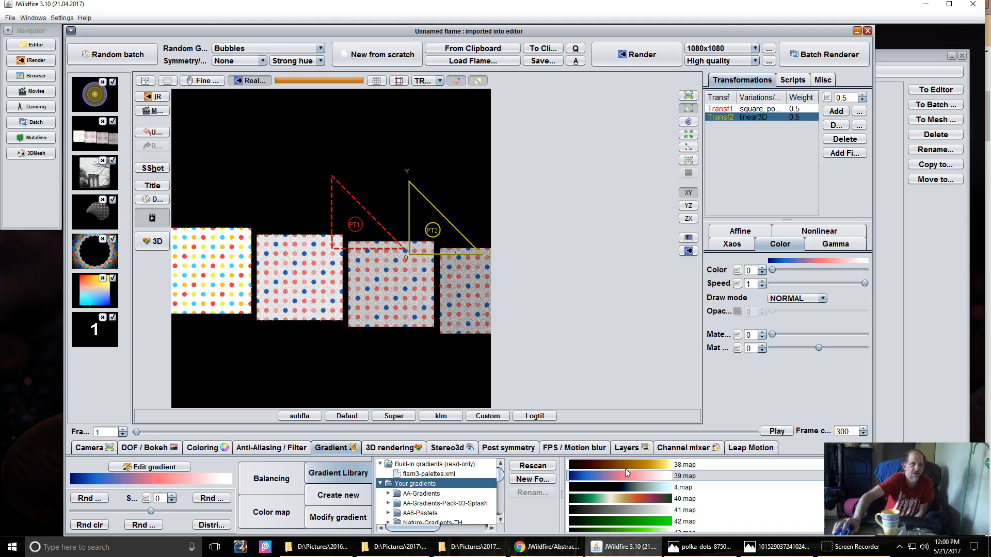
scroll(624, 478, "down", 4)
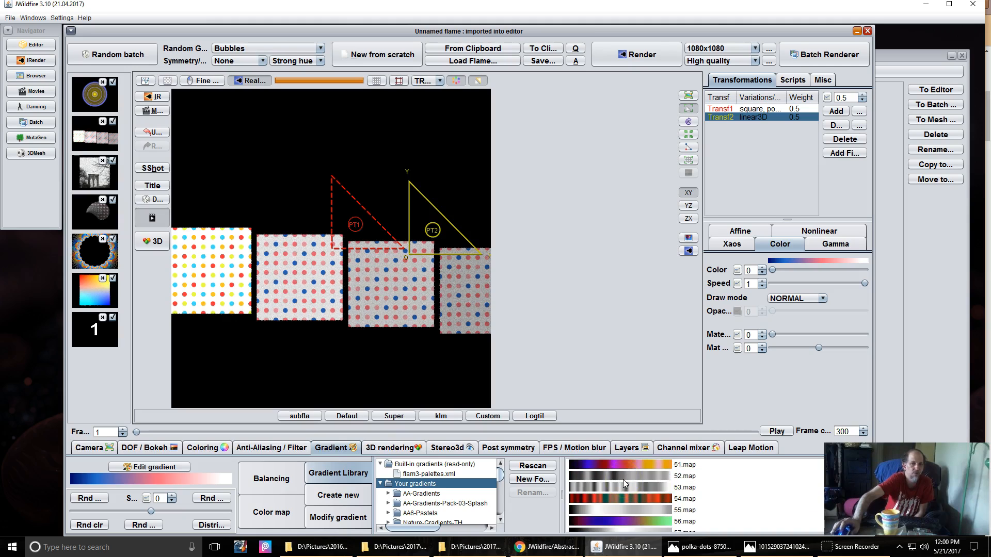
scroll(623, 478, "up", 7)
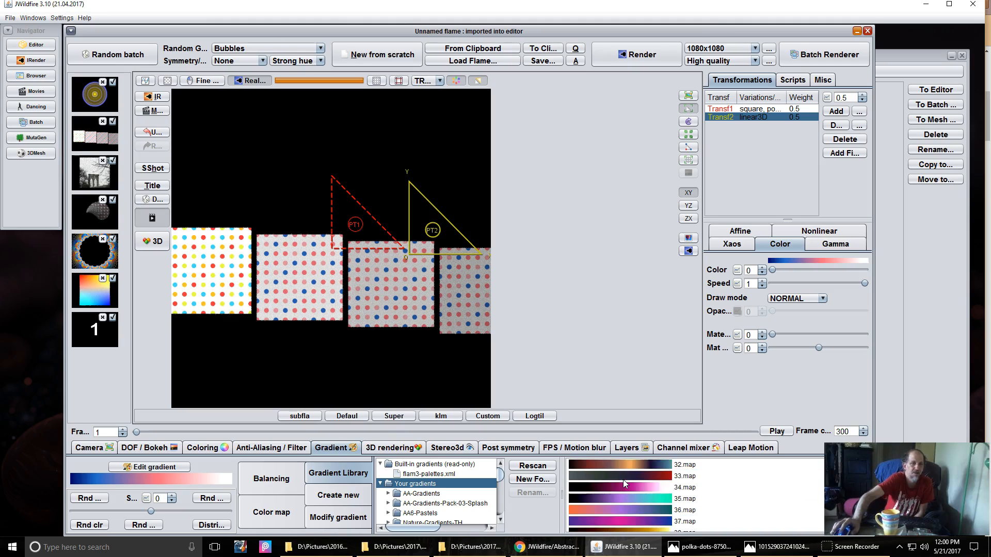
scroll(623, 478, "up", 3)
left_click(624, 498)
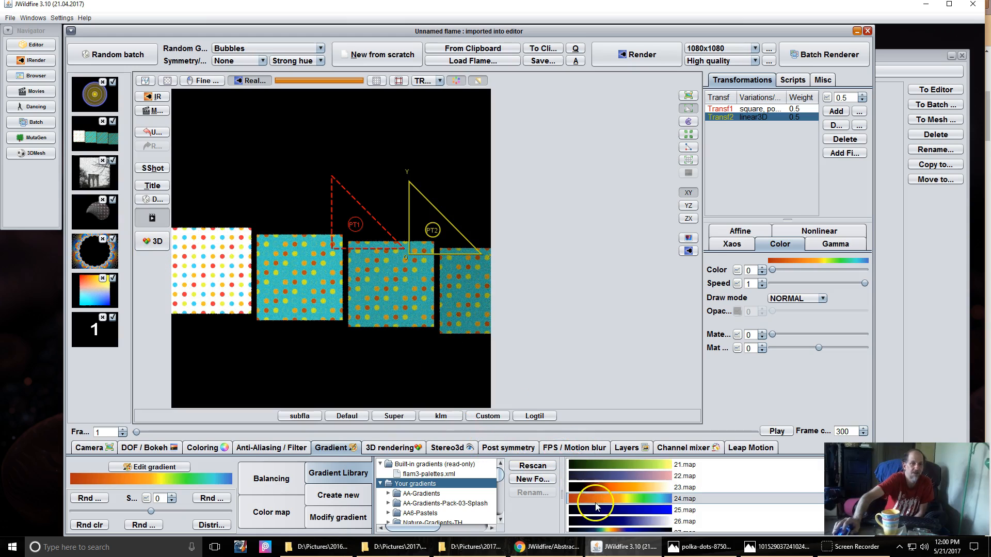
left_click(618, 521)
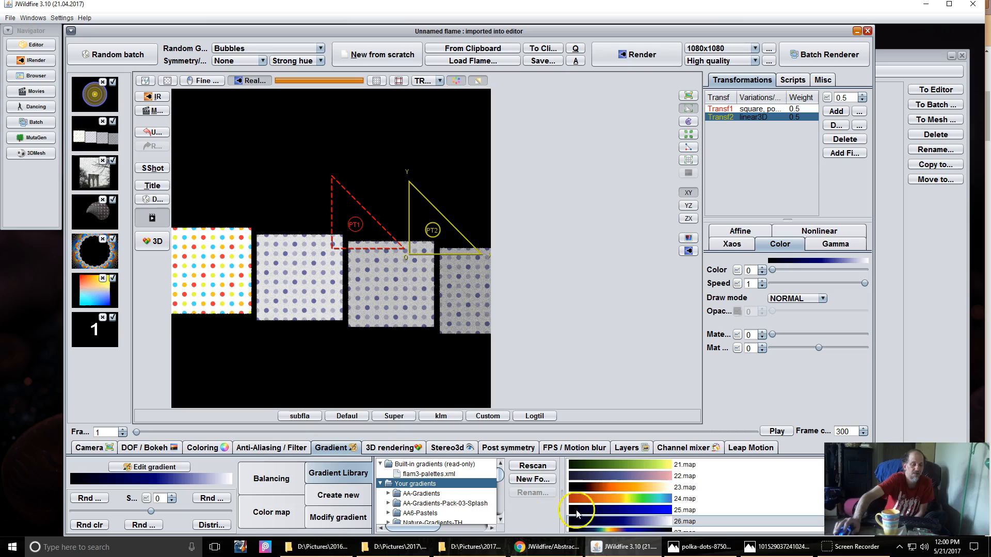
Step: Apply the library gradients 31.map and 161230160926.map in turn to recolor the copied squares
scroll(627, 498, "down", 2)
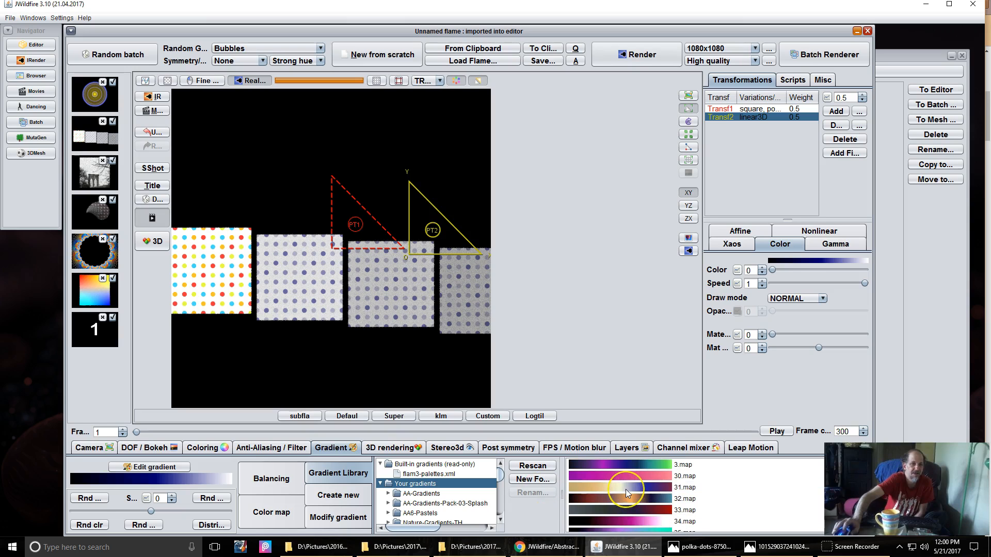
left_click(626, 490)
scroll(625, 490, "up", 4)
scroll(626, 489, "up", 3)
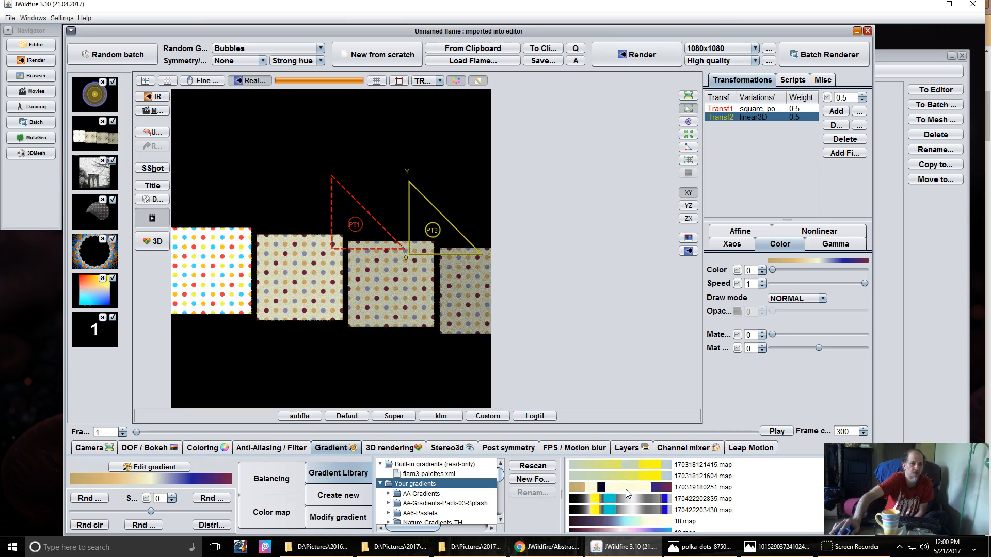
left_click(627, 498)
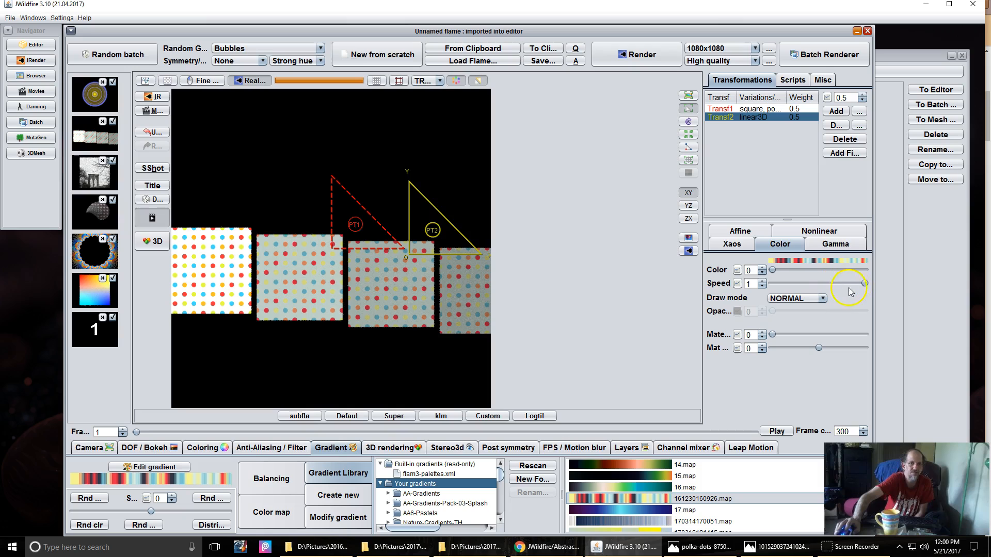
Step: Try a lower color speed on the second transform, return it to 1, and rotate and shrink its triangle so the copies curl upward
left_click_drag(864, 283, 851, 283)
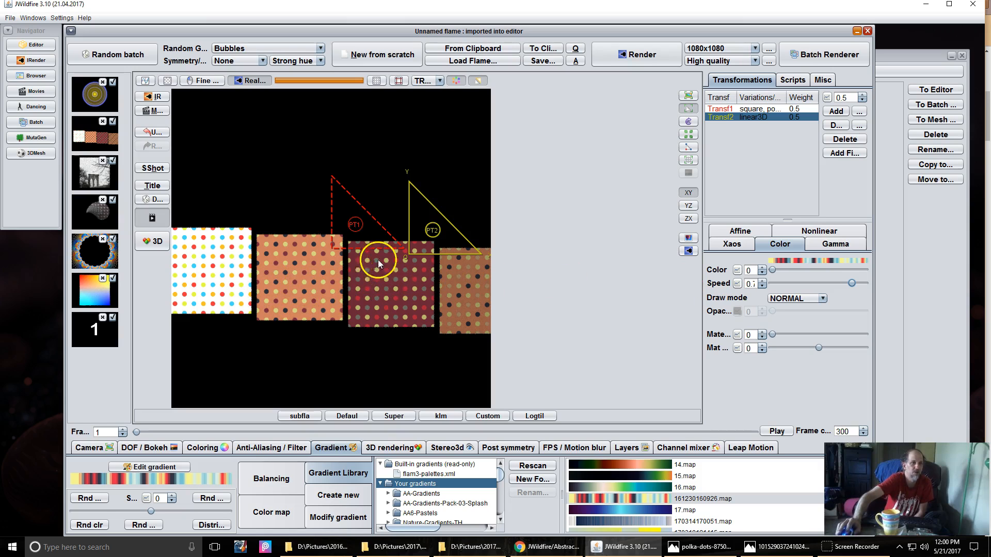
left_click_drag(420, 241, 399, 214)
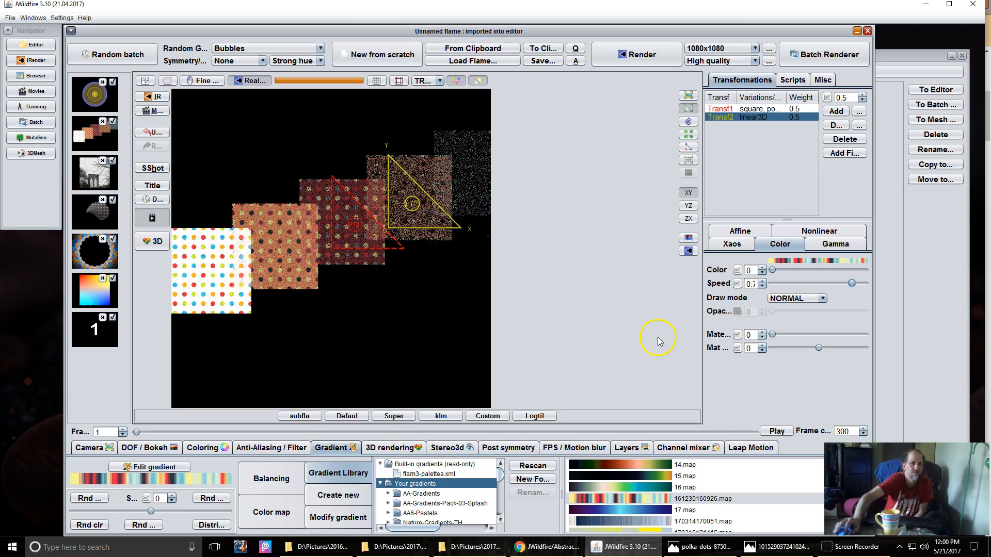
left_click_drag(854, 286, 896, 283)
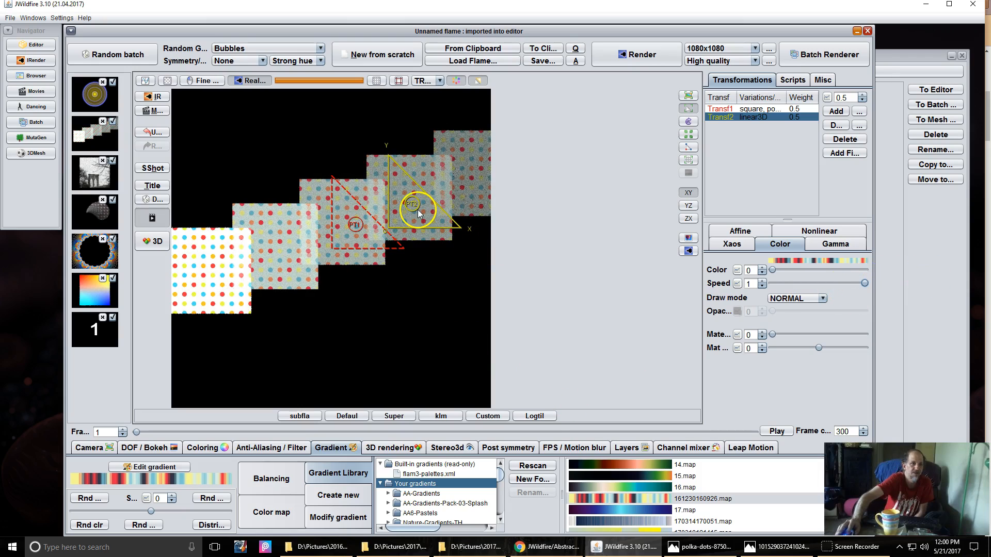
left_click_drag(417, 209, 459, 239)
Step: Apply white.map, the half-white half-black gradient and texture159.png from the gradient library in turn
left_click(613, 504)
scroll(613, 504, "down", 15)
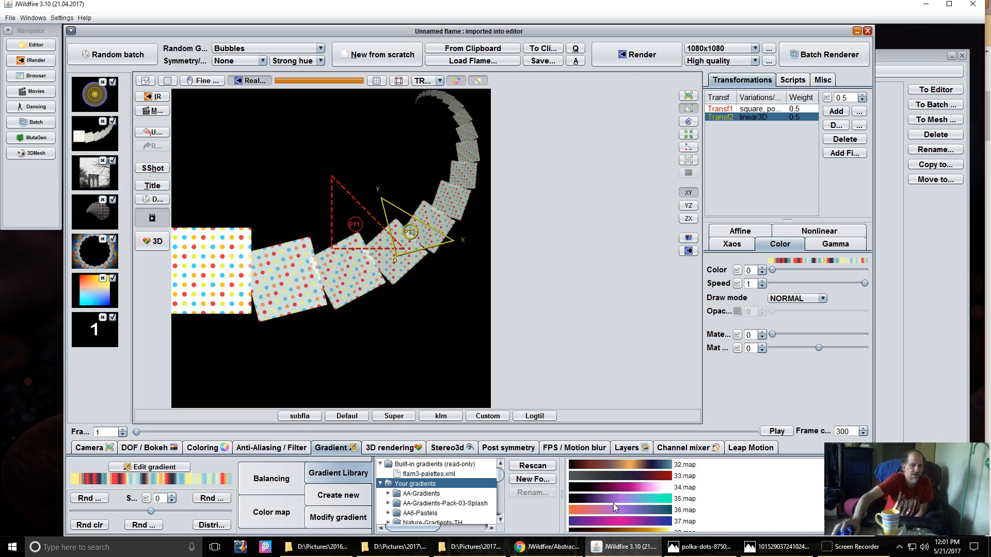
scroll(613, 503, "down", 15)
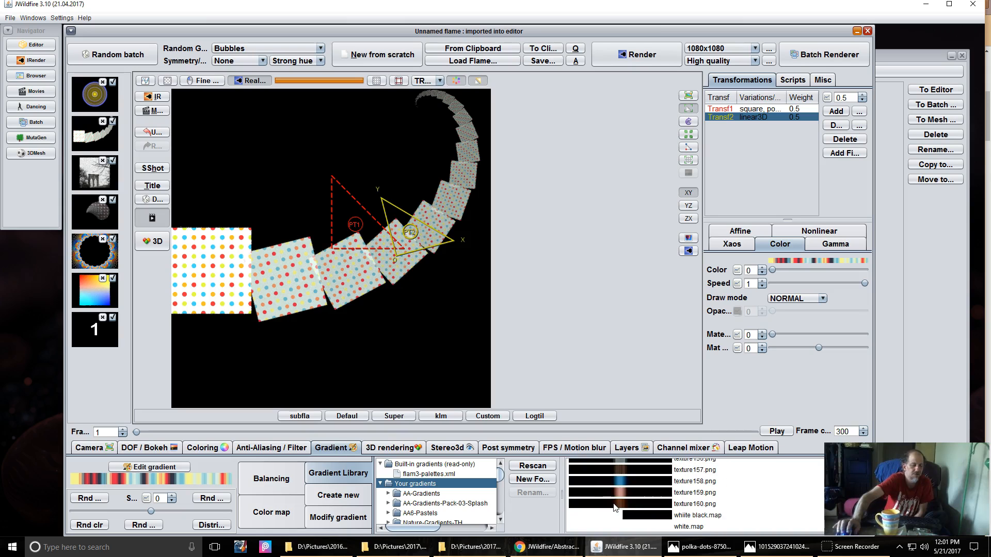
left_click(609, 525)
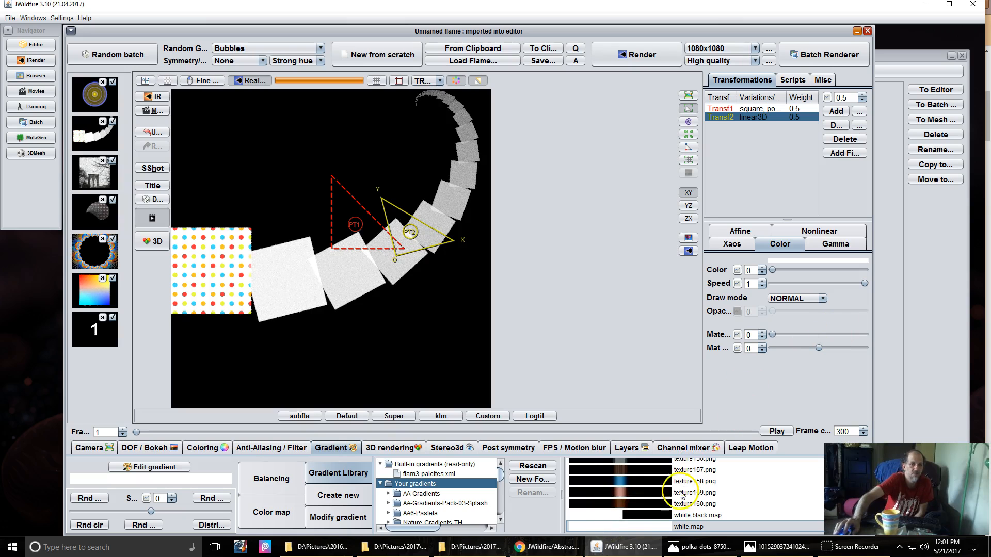
left_click(615, 516)
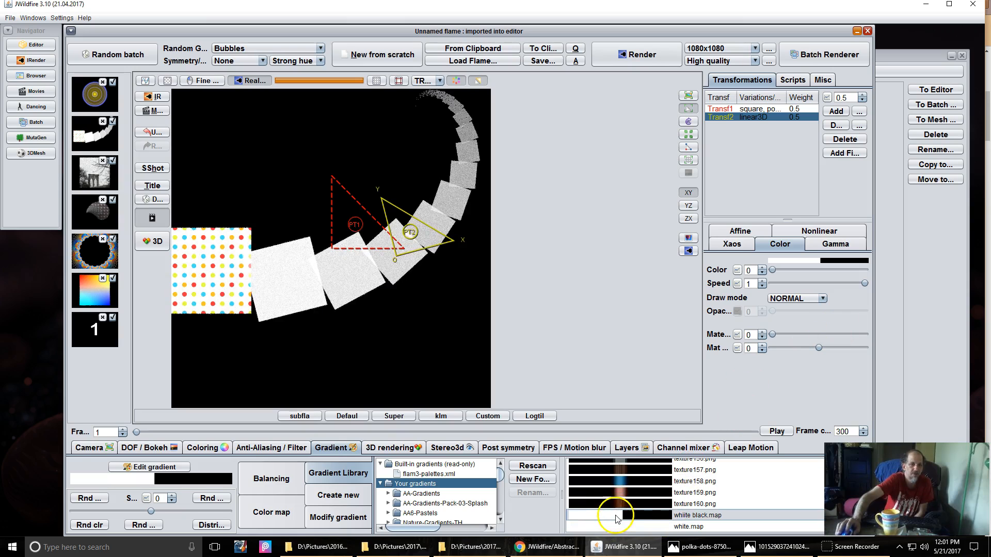
left_click(617, 493)
Step: Try the library gradients 96.map, 97.map, 98.map, 92.map and 91.map, and settle on 90.map
scroll(617, 496, "up", 1)
scroll(617, 497, "up", 15)
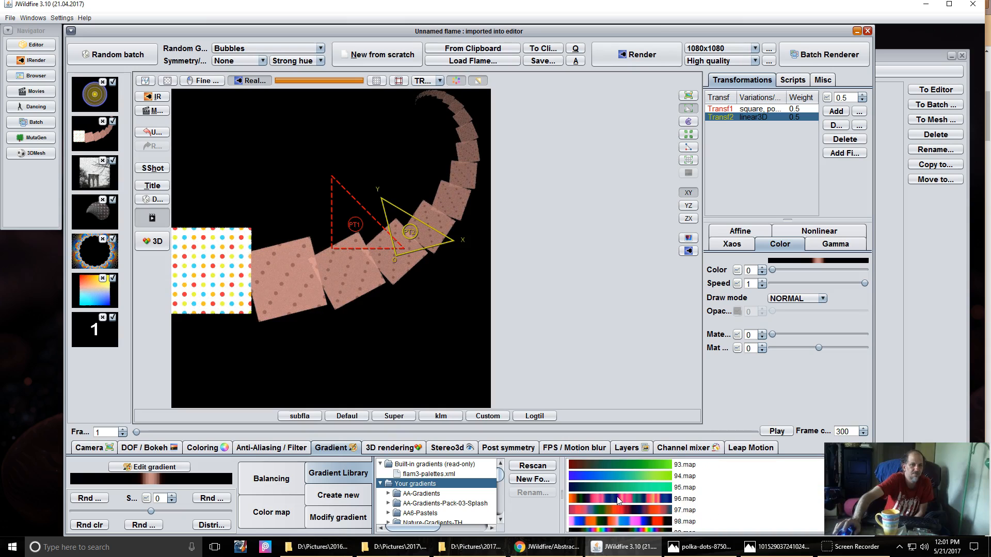
left_click(617, 496)
left_click(618, 511)
left_click(620, 522)
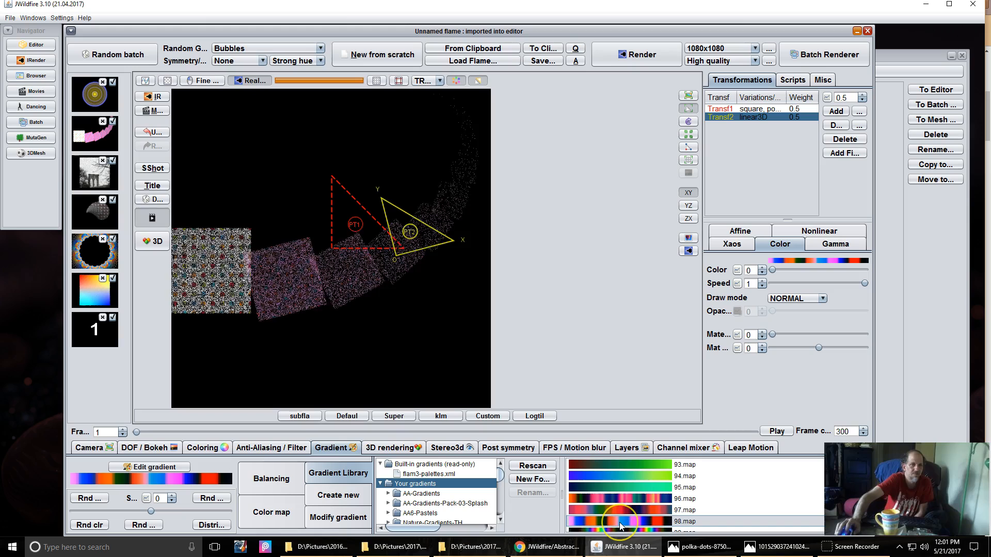
scroll(619, 522, "up", 3)
left_click(620, 521)
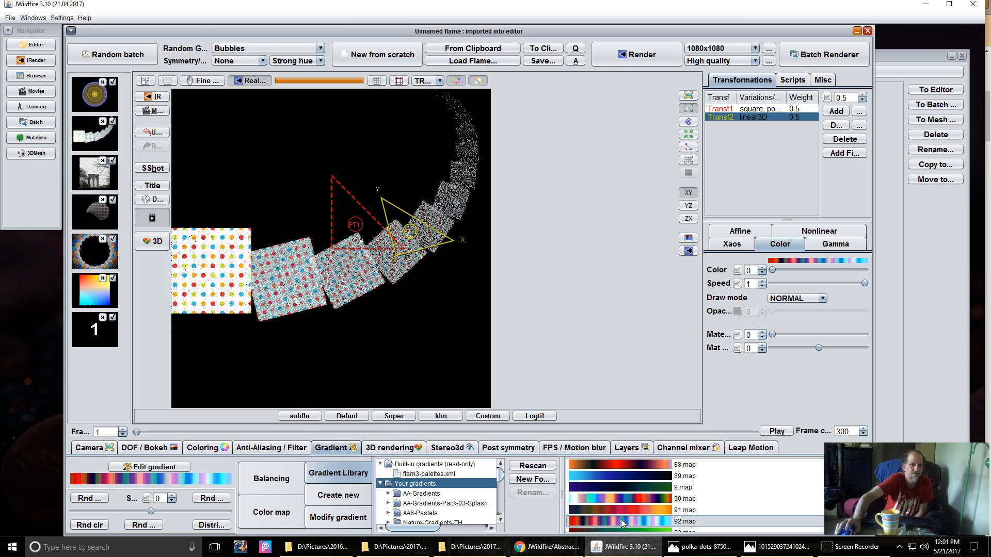
left_click(623, 507)
left_click(624, 500)
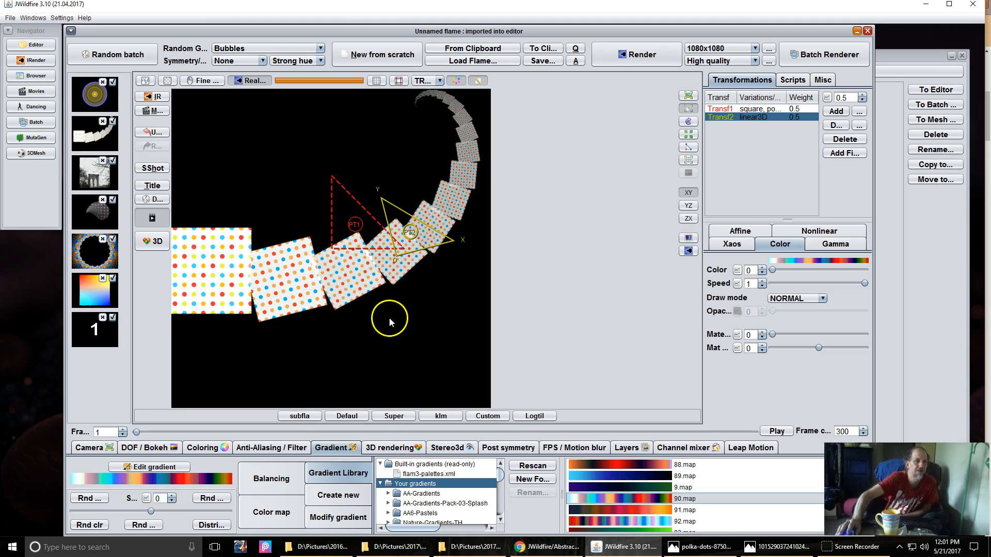
Step: Move the second triangle closer to the first, and reframe the camera at 423.2 pixels per unit, CentreX about 0.41 and CentreY about -0.02
mouse_move(402, 239)
left_mouse_down()
mouse_move(389, 221)
mouse_move(380, 228)
mouse_move(398, 237)
mouse_move(383, 239)
left_mouse_up()
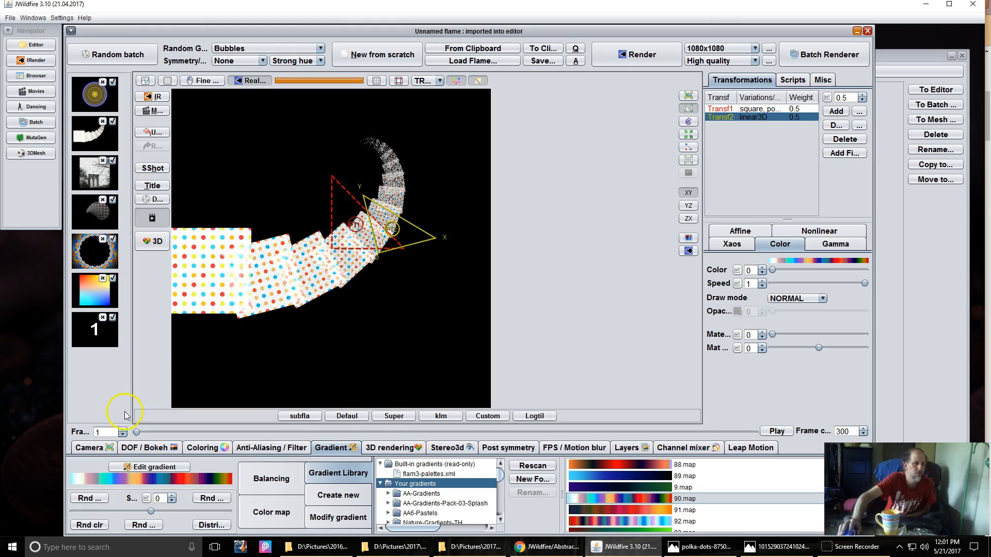
left_click(93, 448)
left_click_drag(320, 503, 531, 413)
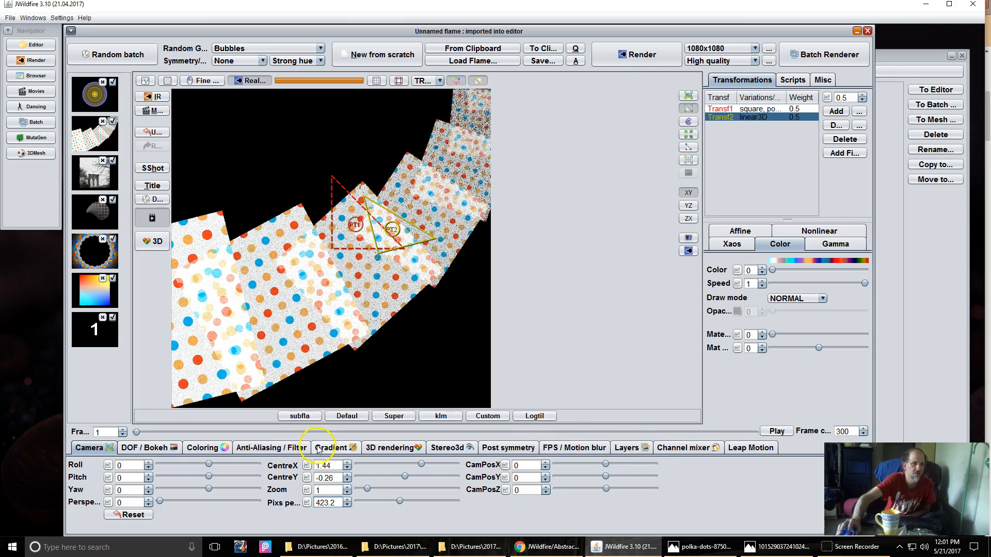
left_click(690, 96)
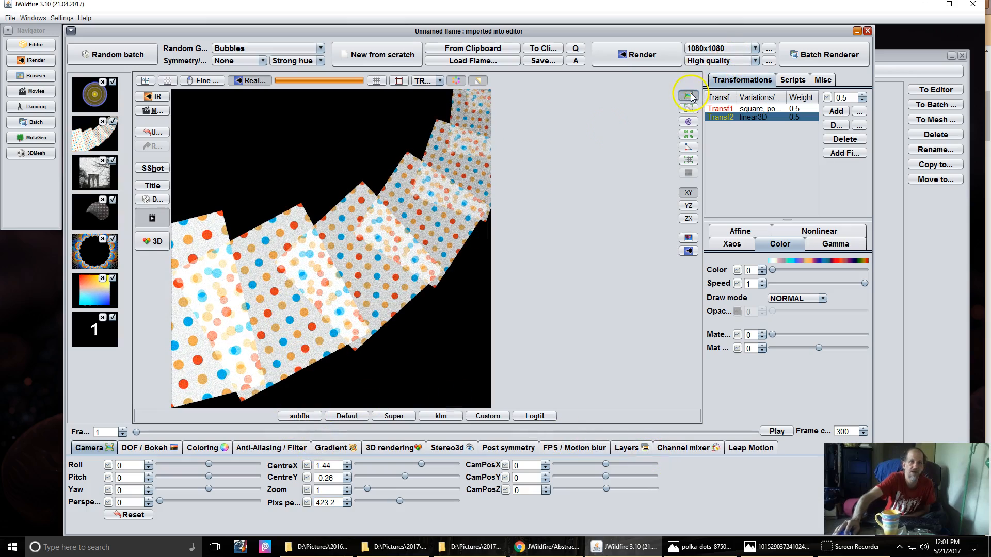
left_click_drag(223, 347, 340, 313)
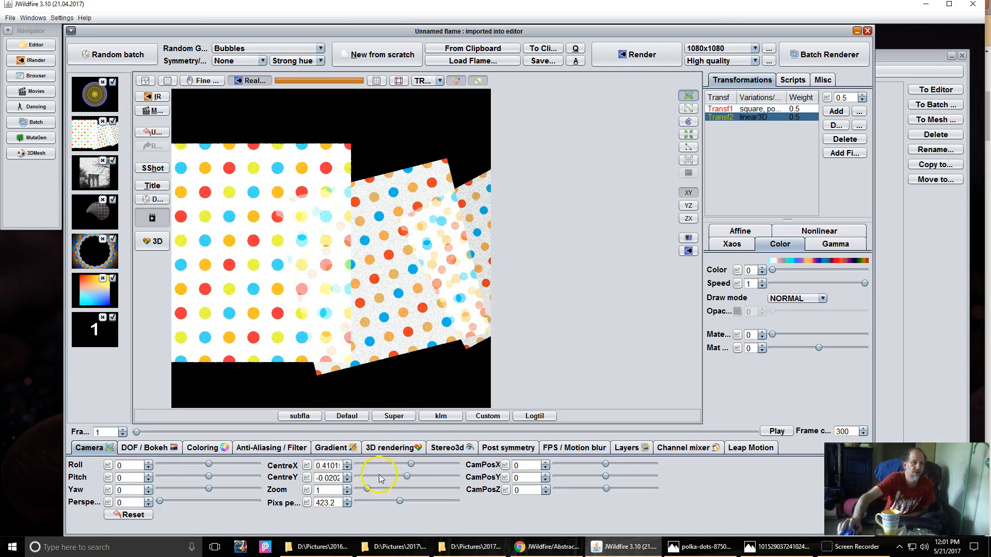
Step: Bring back the gradient library and the transform triangles, and move the second triangle slightly upward
left_click(331, 448)
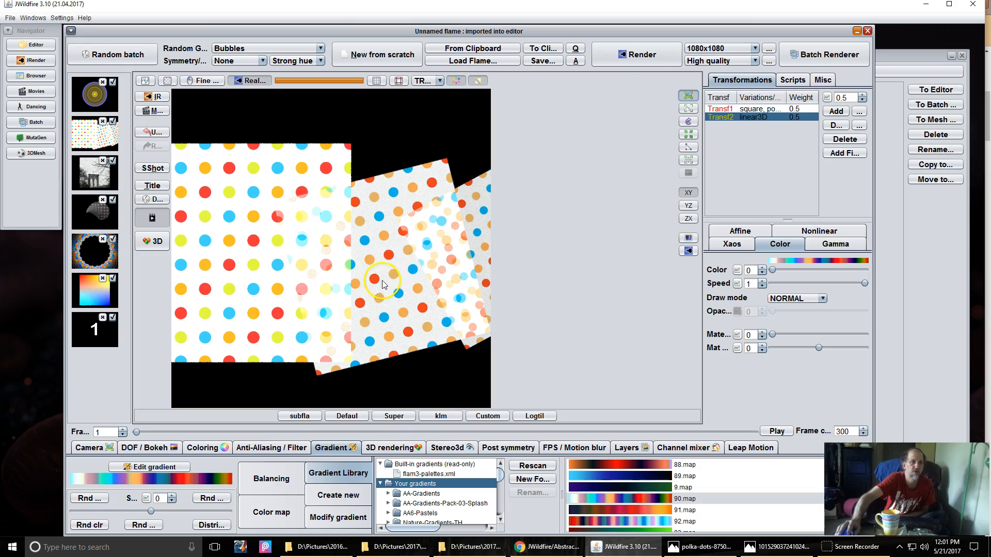
left_click(689, 110)
left_click_drag(391, 232, 397, 212)
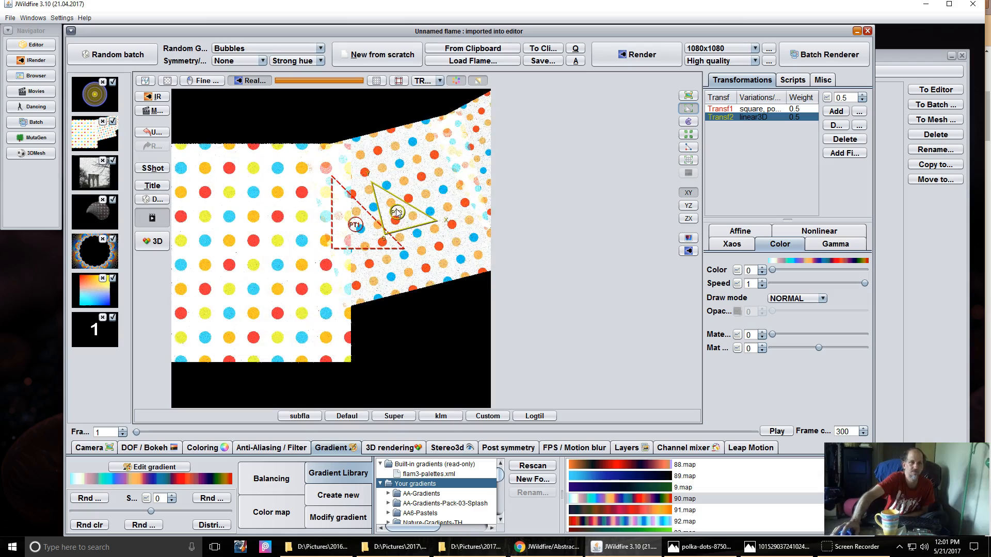
Step: Try shifting the second transform's color and color speed, returning them to 0 and 1
left_click(786, 269)
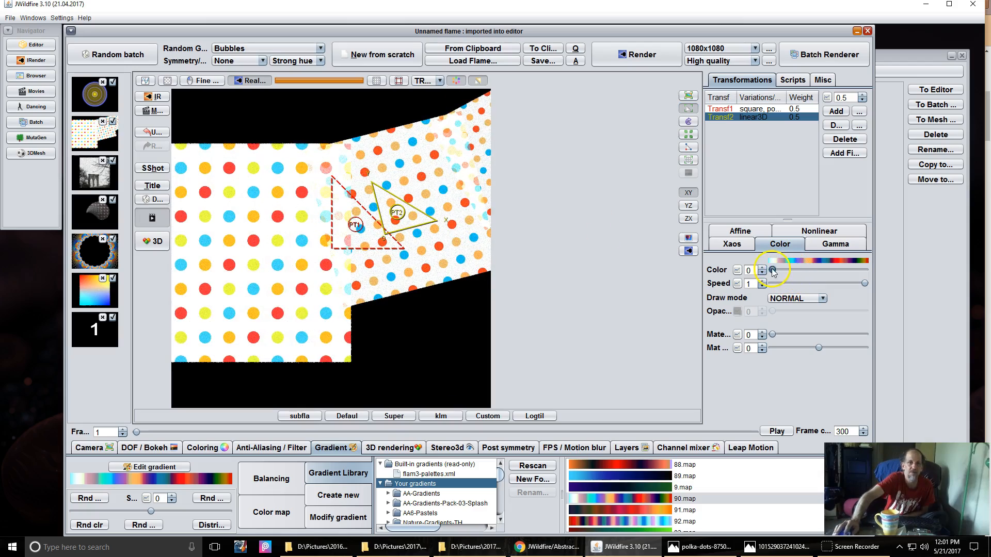
left_click_drag(786, 269, 730, 270)
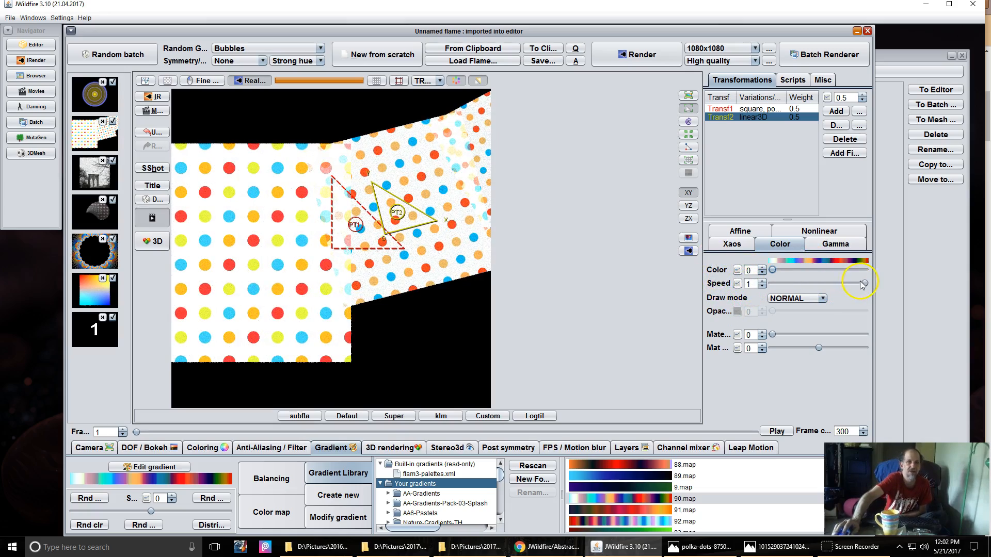
left_click_drag(865, 283, 986, 243)
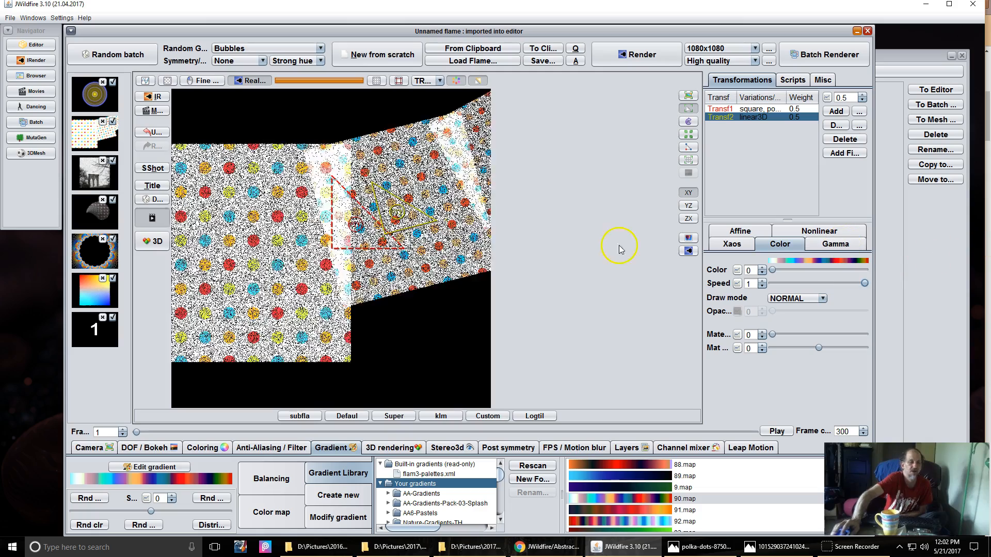
Step: Rotate the second transform's triangle counterclockwise, shrink it slightly and lower it so the polka-dot copies form a tight spiral
left_click_drag(394, 217, 482, 199)
scroll(440, 215, "down", 2)
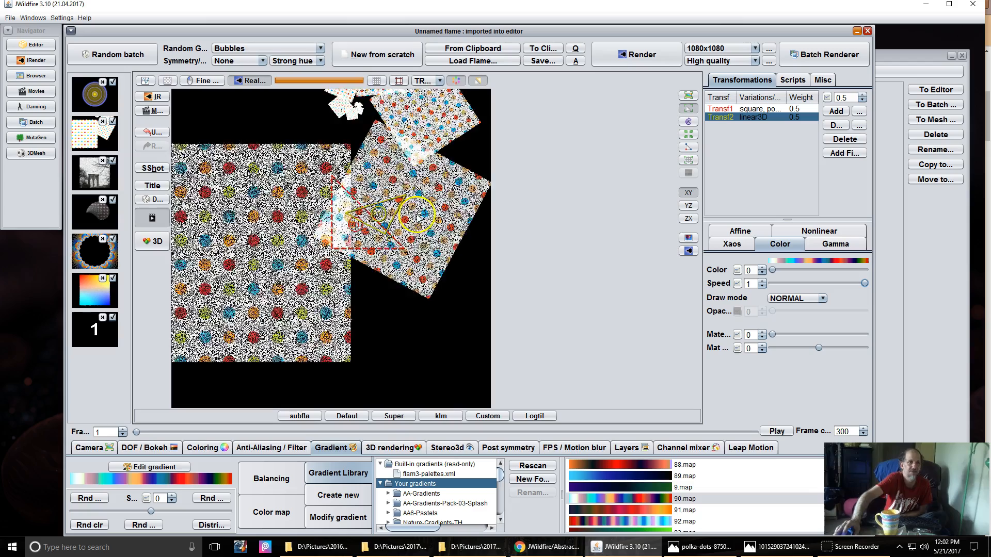
left_click_drag(396, 219, 393, 241)
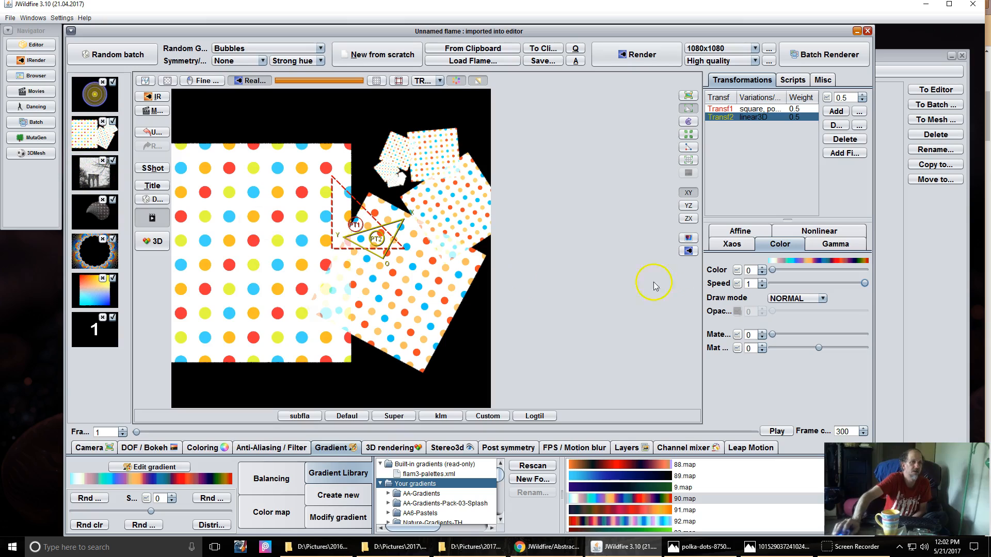
Step: Load the bridge flame from the thumbnails, and move its second transform's triangle to the right and shrink it
left_click(90, 179)
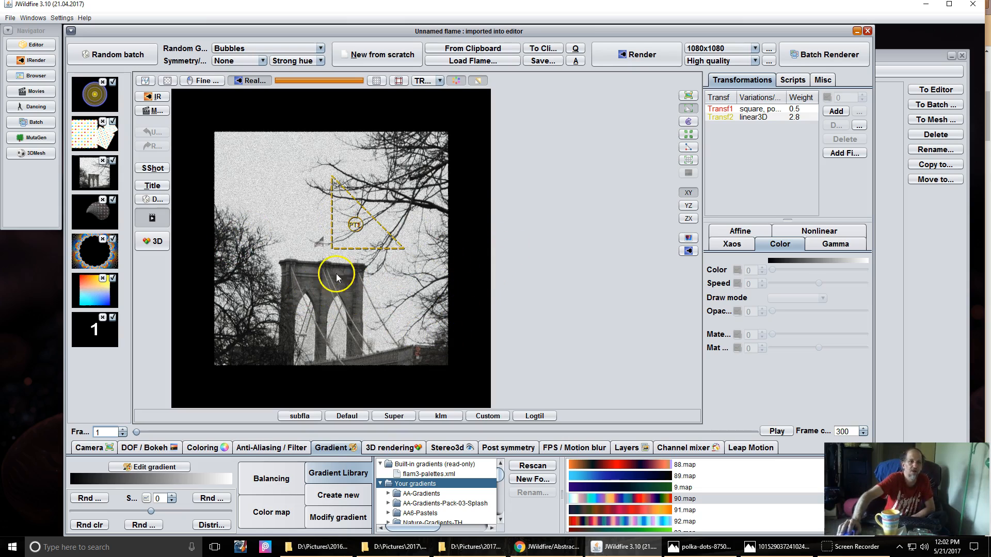
left_click(783, 118)
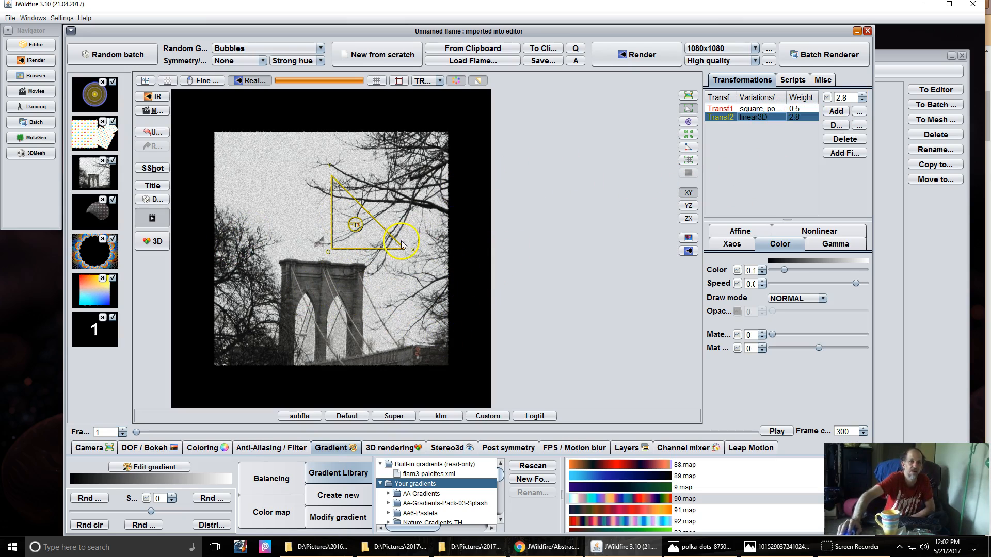
left_click_drag(339, 236, 434, 232)
scroll(434, 231, "down", 5)
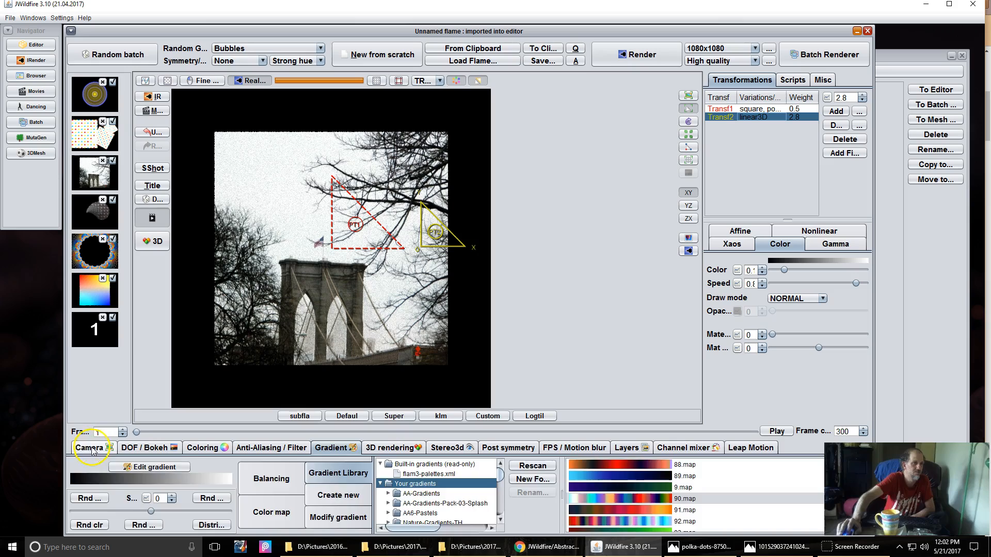
Step: Set the camera to 223.6 pixels per unit, and rotate and move the second triangle so the bridge copies spiral upward
left_click(92, 448)
left_click_drag(333, 504, 36, 466)
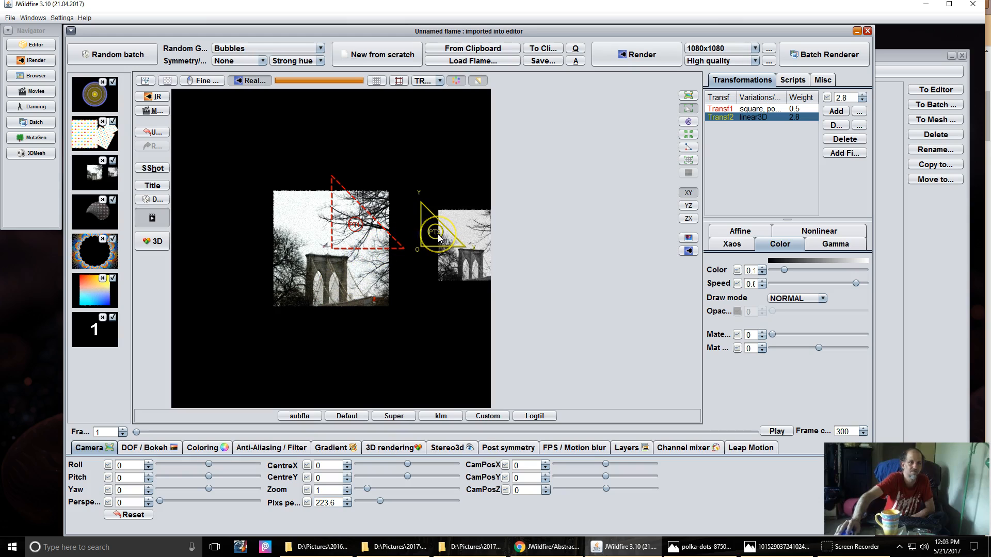
left_click_drag(438, 237, 393, 236)
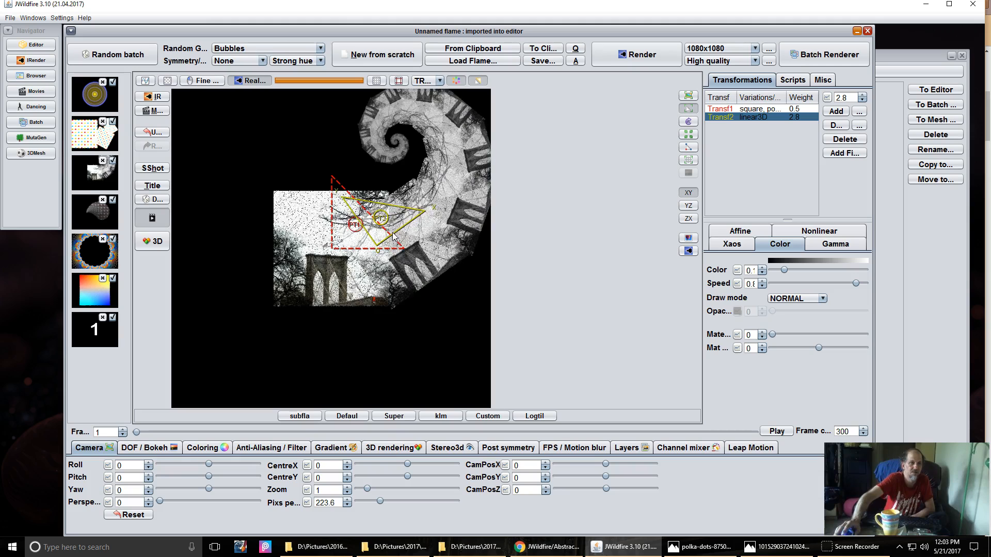
Step: Change the second transform's variation to julian, and centre its triangle on the bridge picture and enlarge it
left_click(333, 448)
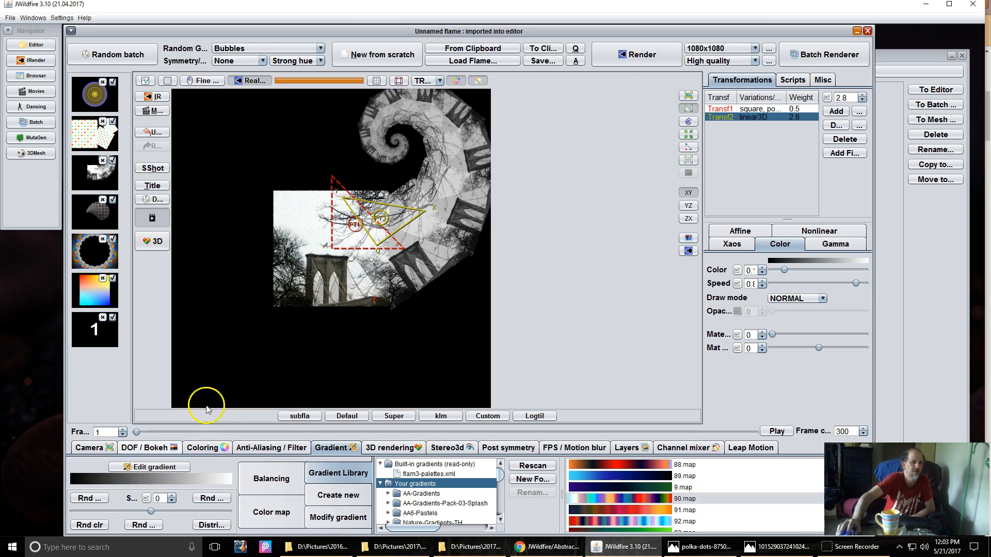
left_click_drag(383, 226, 407, 203)
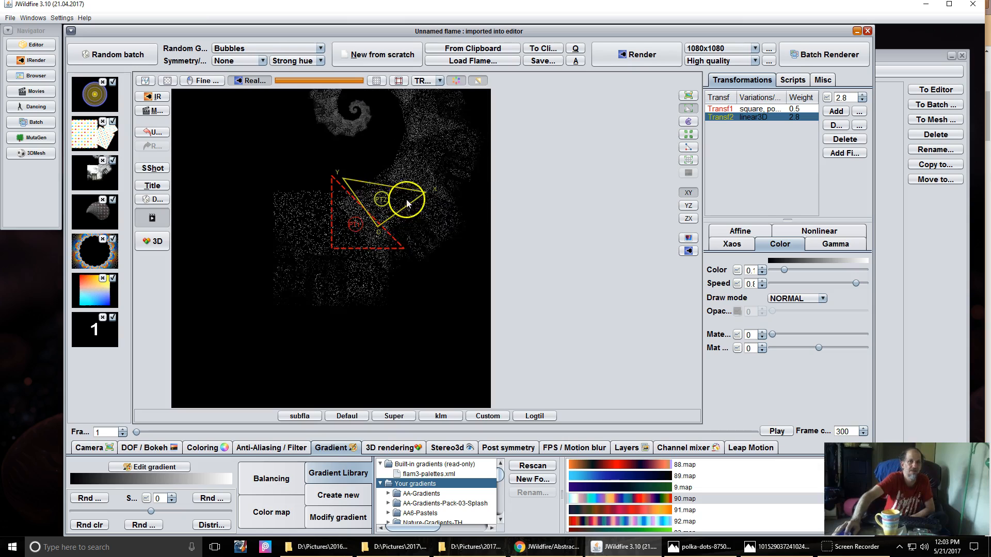
left_click(835, 231)
left_click(764, 262)
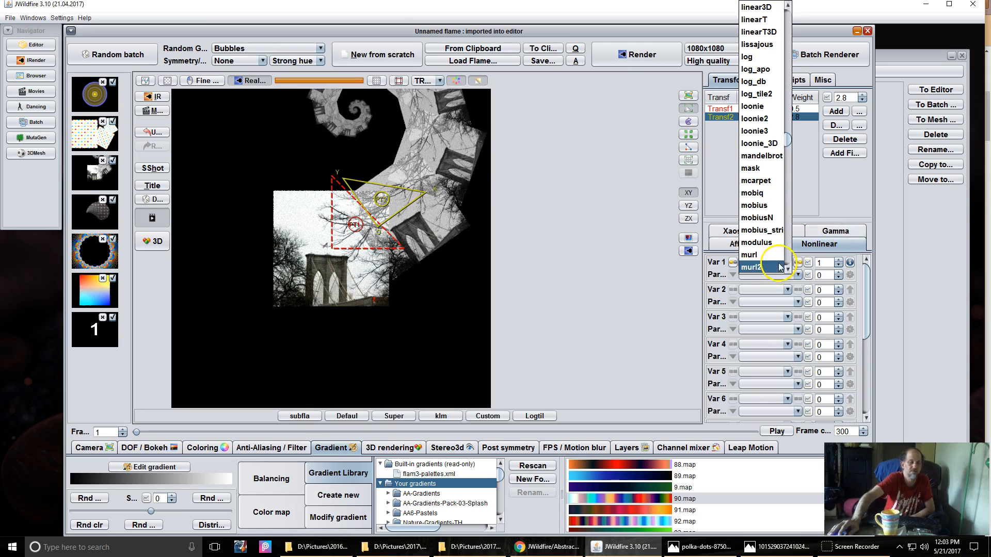
scroll(776, 165, "up", 6)
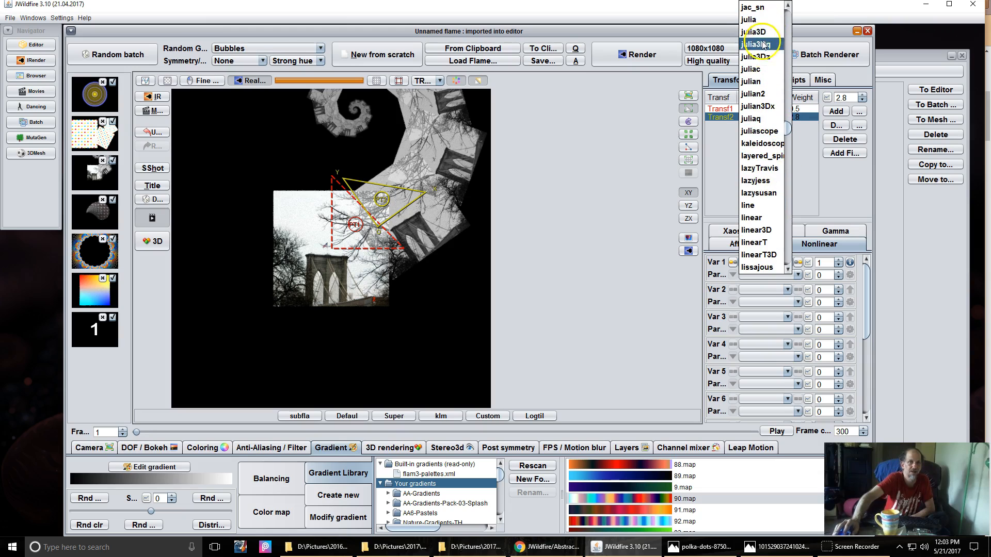
left_click(764, 81)
left_click_drag(382, 204, 335, 226)
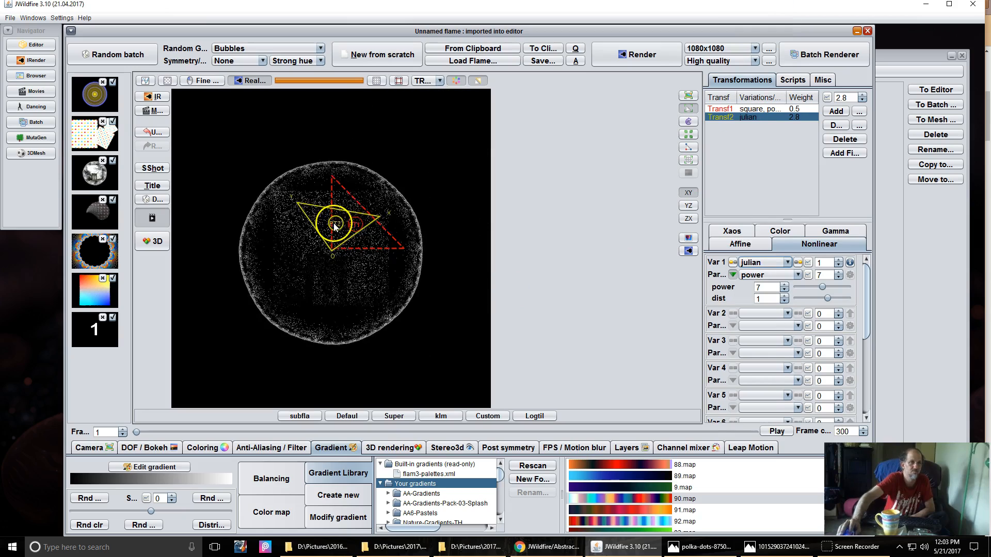
scroll(334, 228, "up", 5)
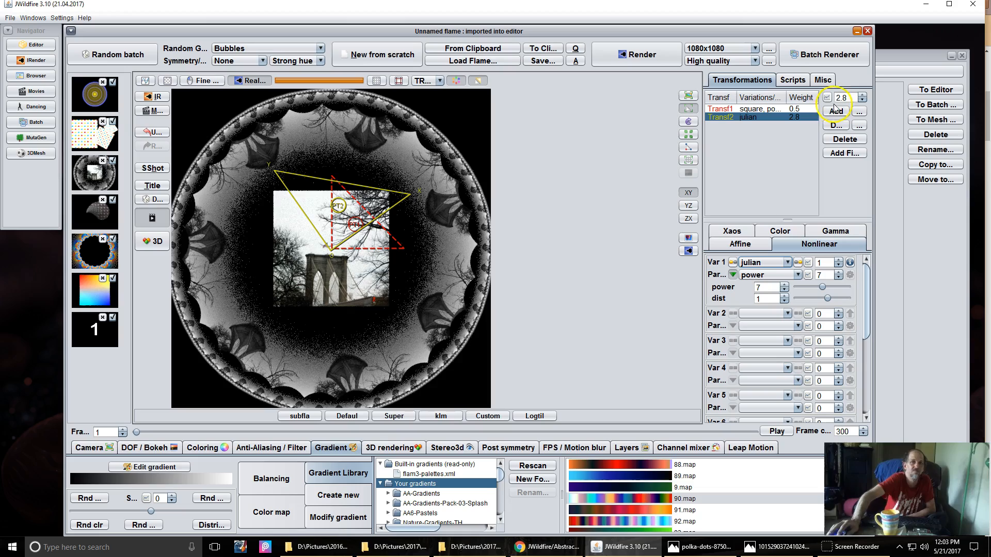
Step: Set the julian transform's weight to 4.58 and its color speed to 1
left_click_drag(839, 97, 881, 94)
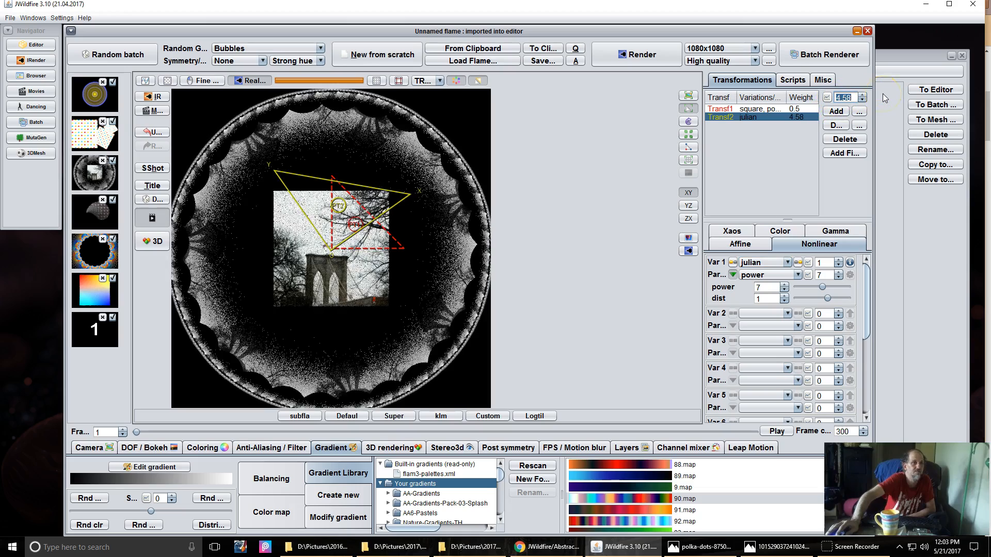
left_click(784, 232)
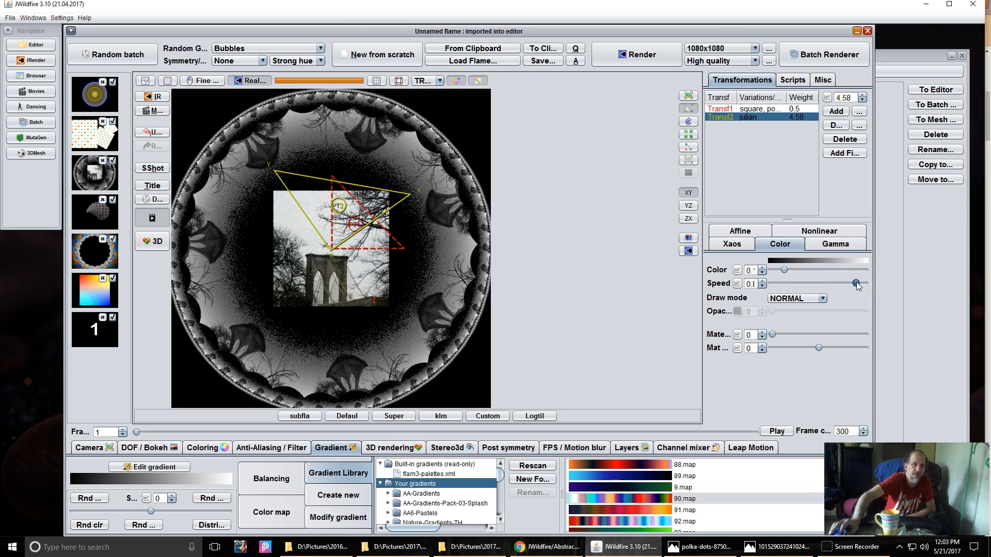
left_click_drag(856, 283, 915, 284)
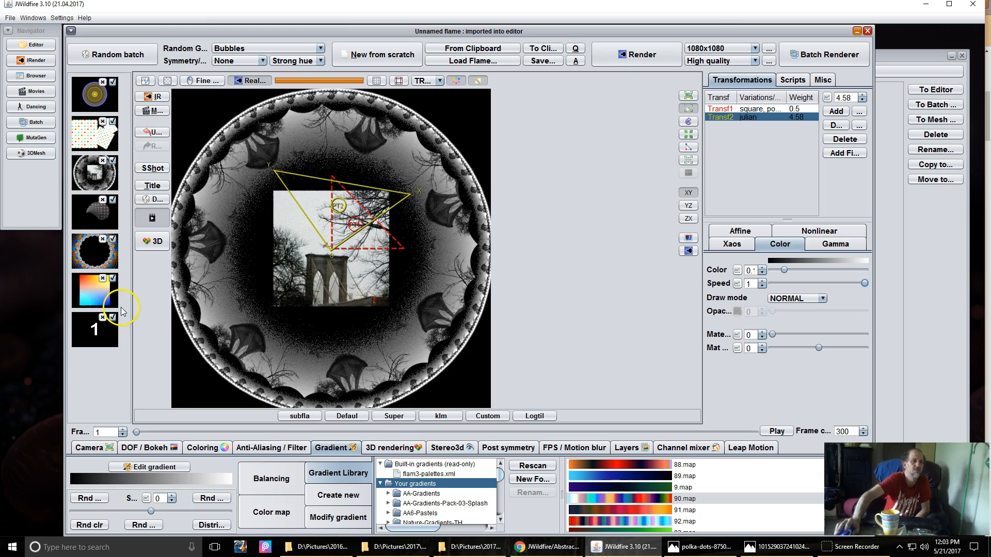
Step: Load the ringed bubble flame from the thumbnails and set its second transform's pre_blur amount to 0.12
left_click(95, 98)
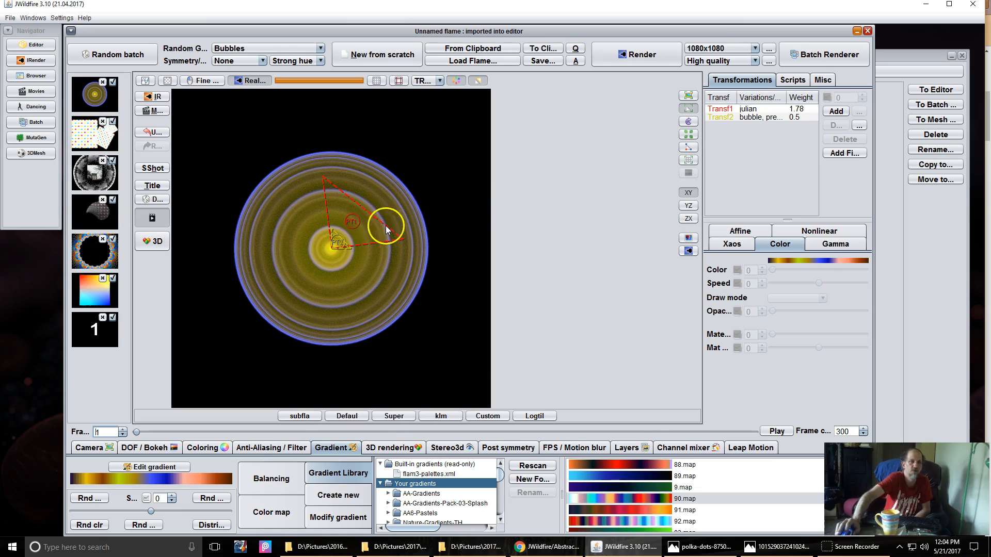
left_click(774, 110)
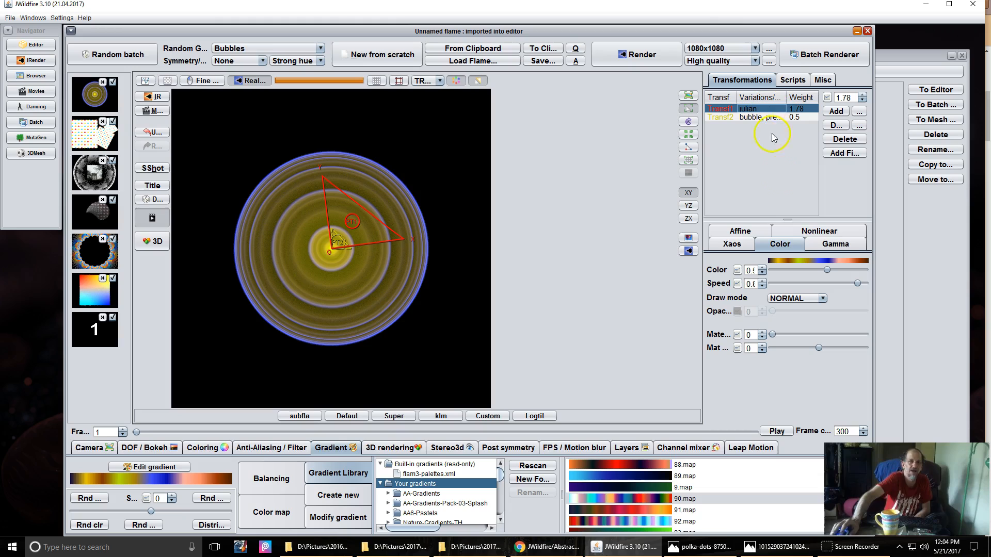
left_click(828, 232)
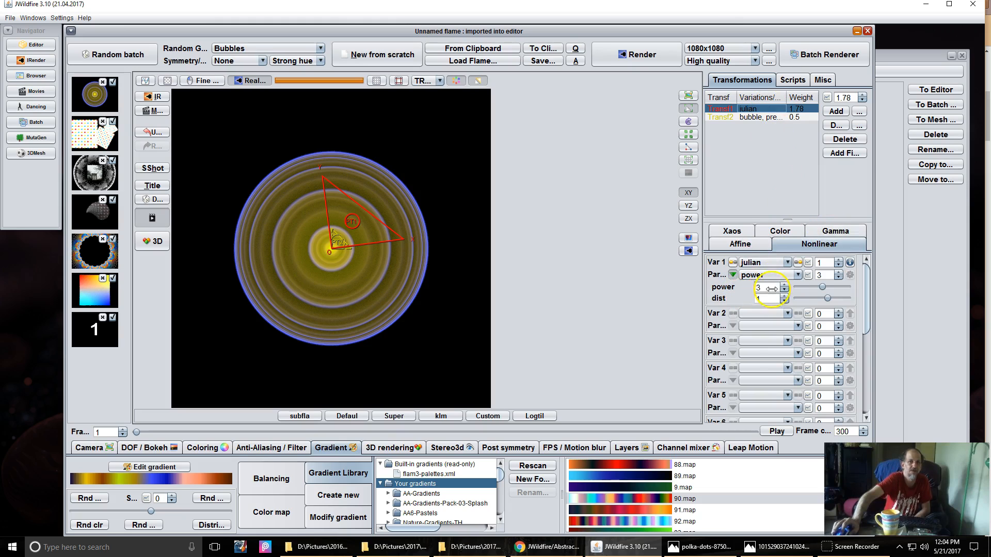
left_click(763, 118)
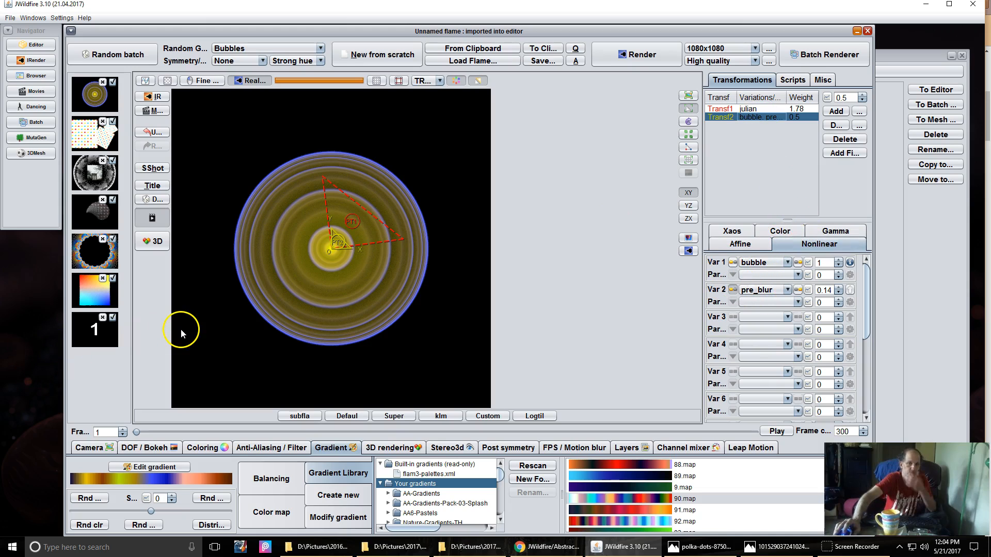
mouse_move(833, 291)
left_mouse_down()
mouse_move(832, 278)
mouse_move(826, 295)
left_mouse_up()
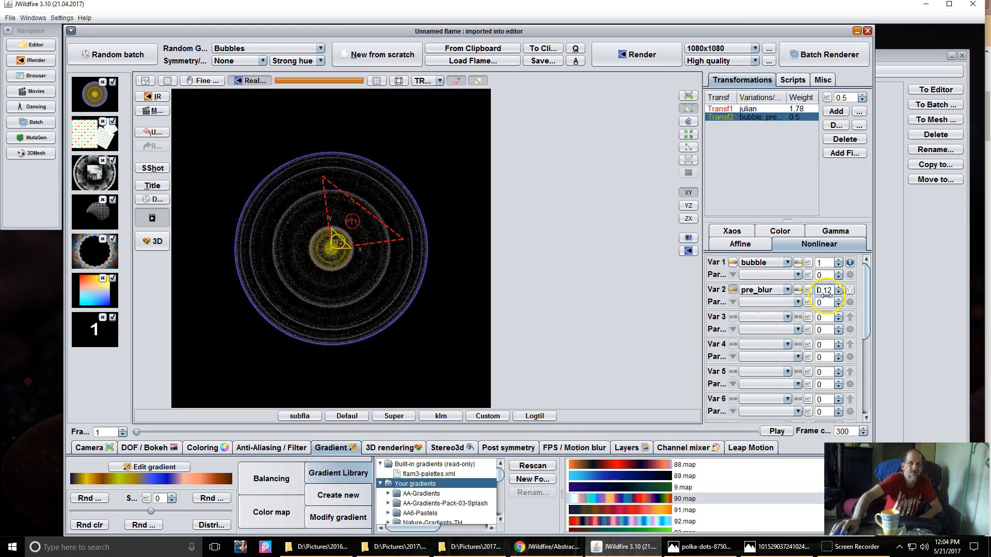
Step: Add post_colormap_wf as the third variation of the bubble transform
left_click(762, 317)
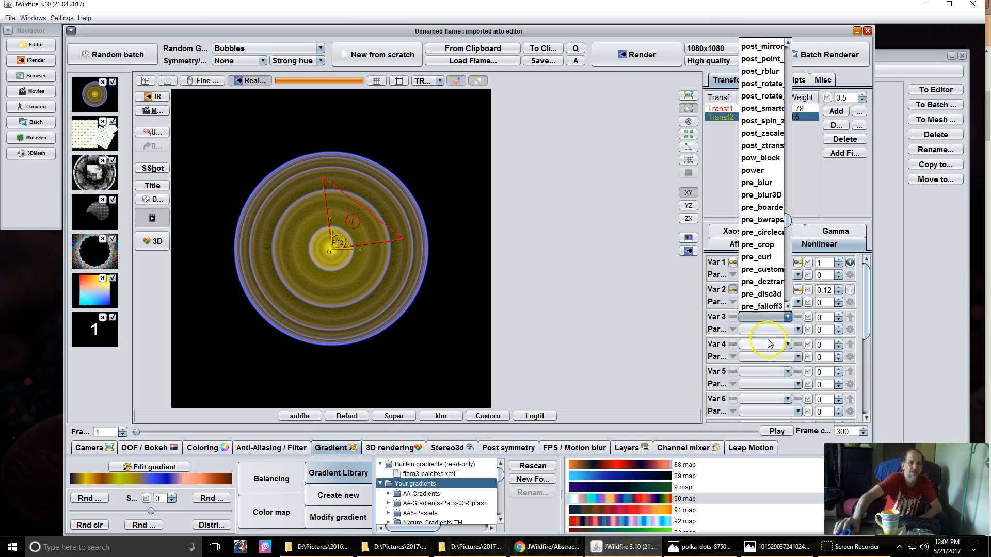
scroll(775, 221, "up", 4)
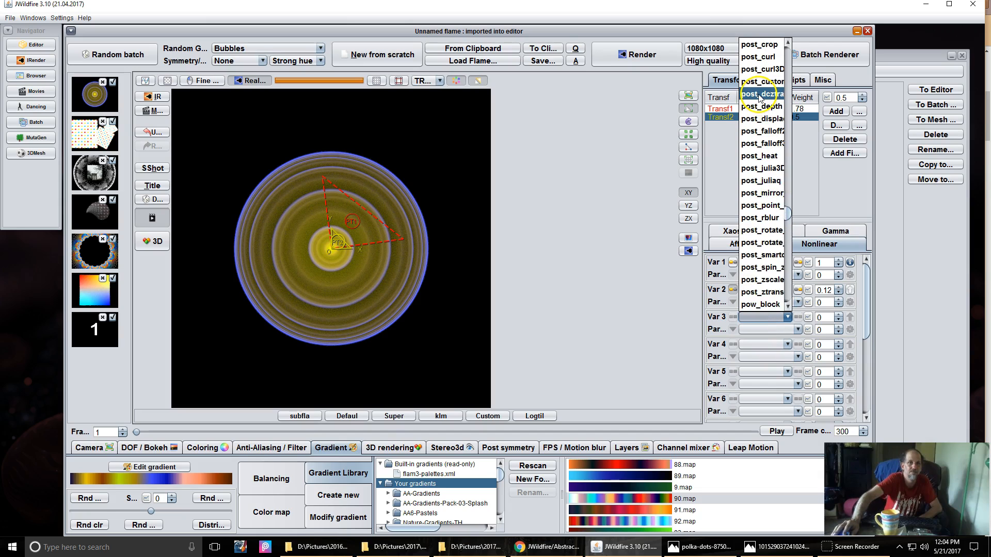
scroll(759, 77, "up", 1)
left_click(758, 59)
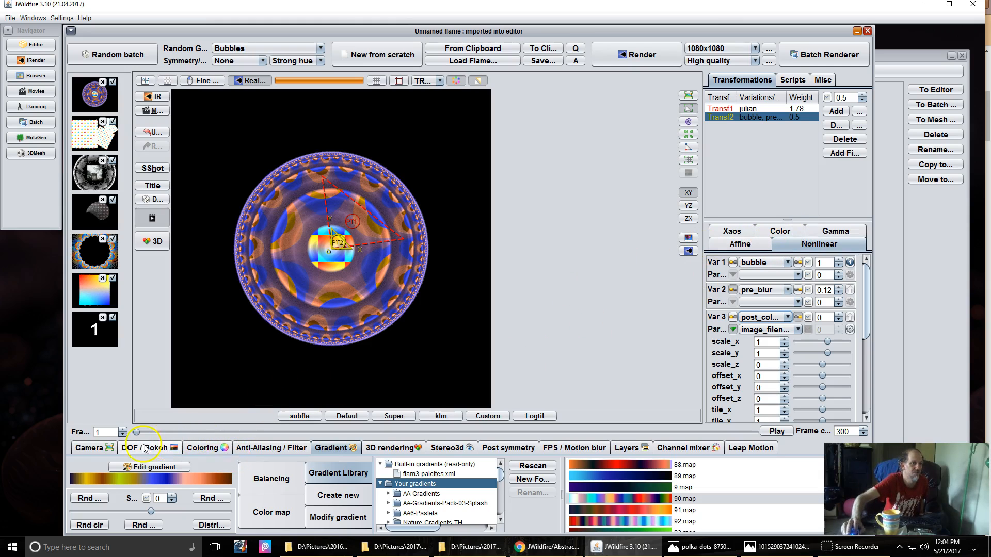
Step: Set the camera to 262 pixels per unit and the first transform's color speed to 1
left_click(92, 448)
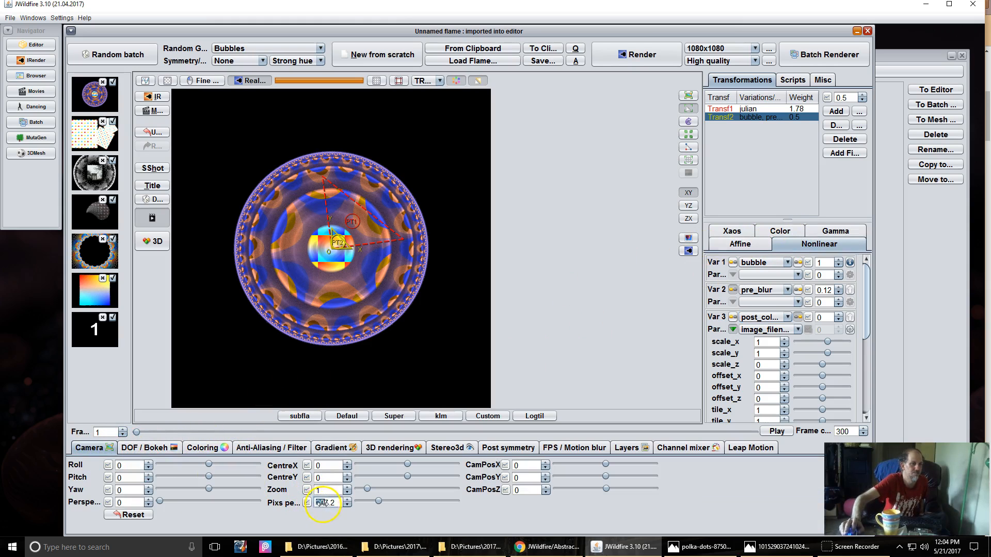
left_click_drag(378, 501, 393, 503)
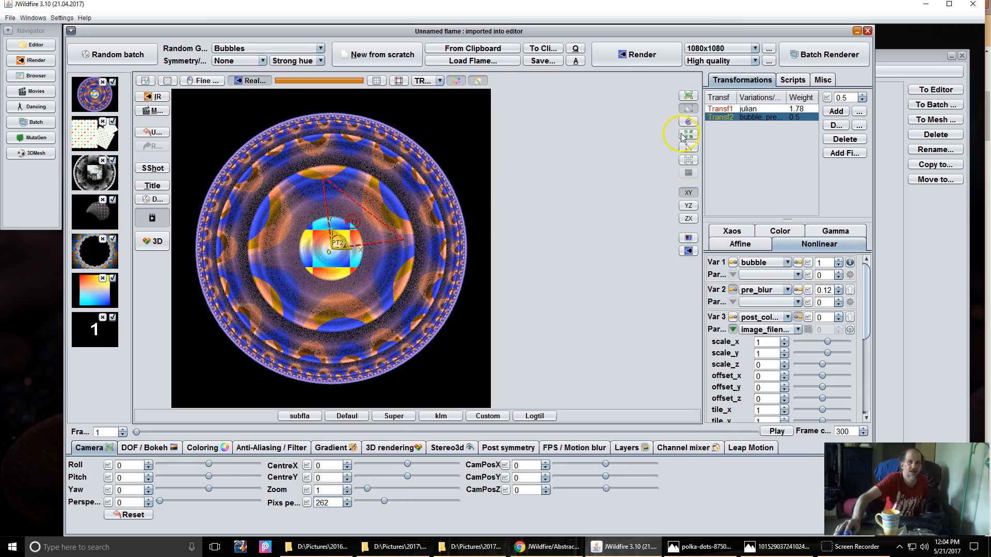
left_click(753, 109)
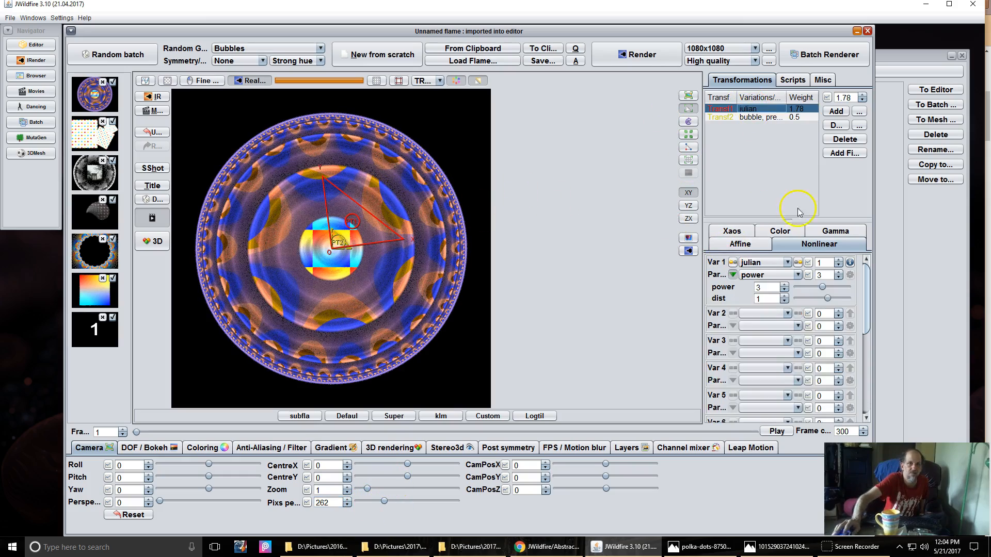
left_click(783, 232)
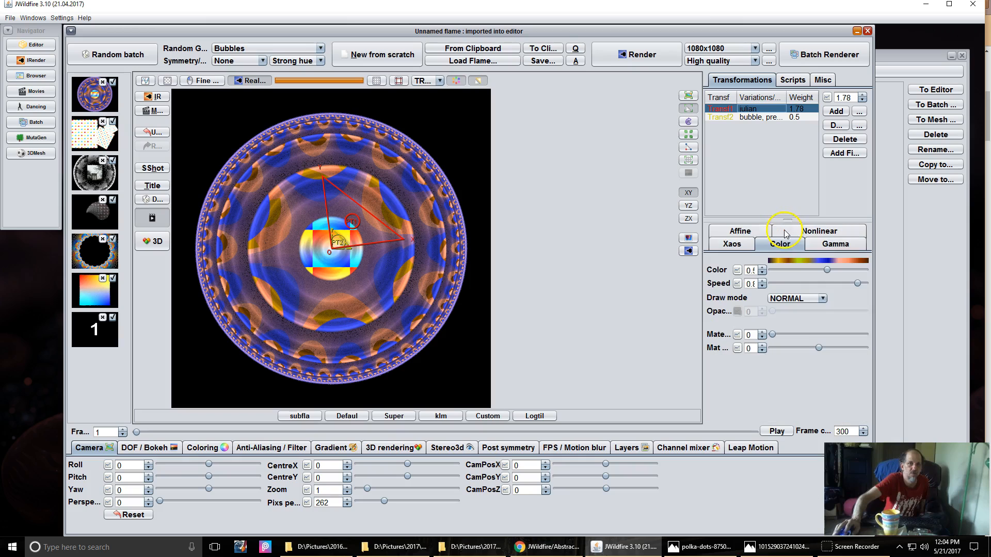
left_click(871, 284)
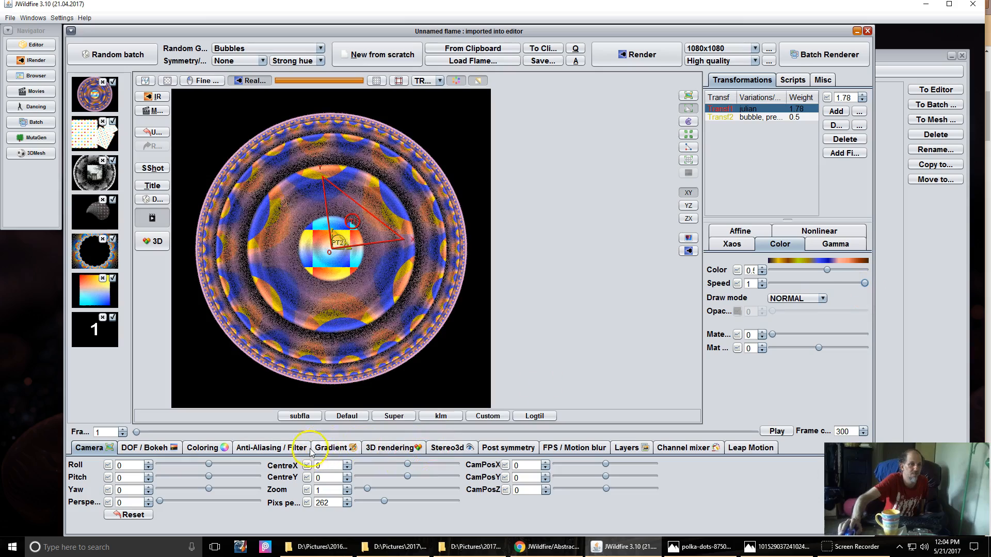
Step: Apply the 90.map gradient from the gradient library to the flame
left_click(335, 447)
left_click(616, 499)
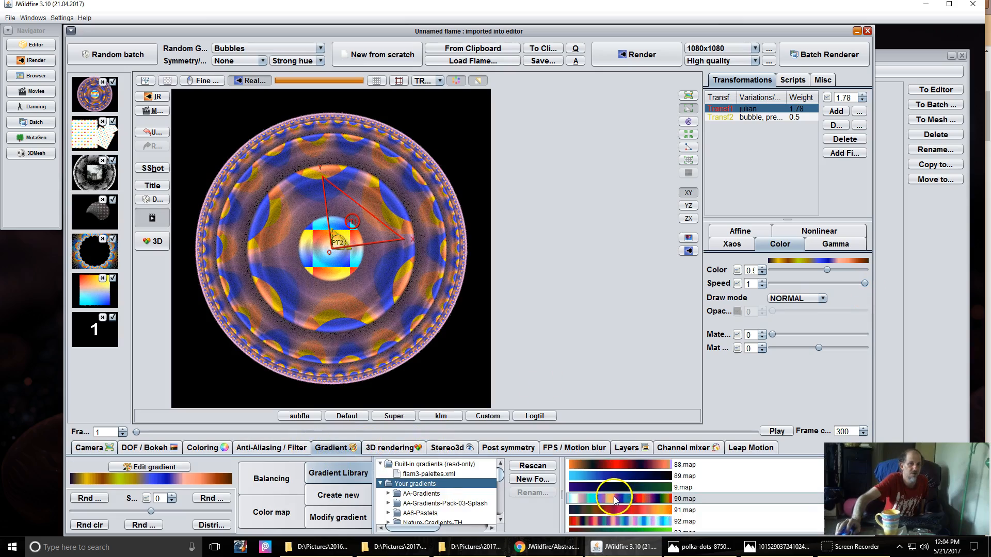
left_click(619, 512)
left_click(622, 500)
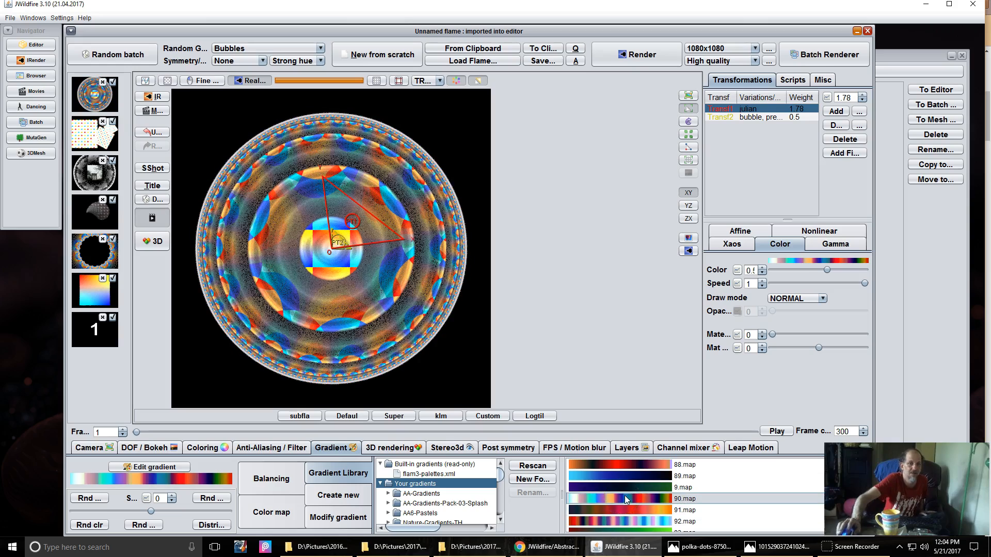
left_click(627, 502)
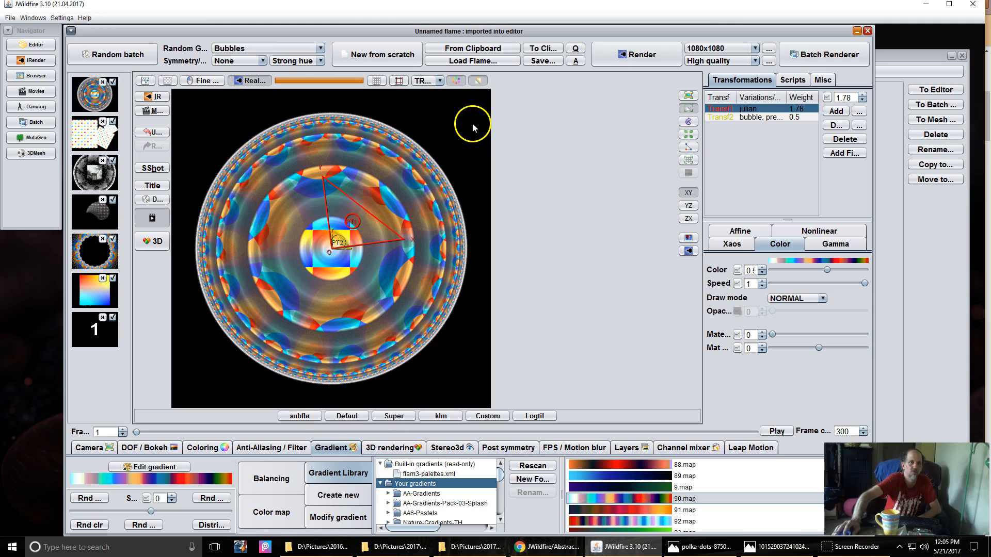
Step: Enlarge the bubble transform's triangle and move it up and right, over the middle of the first transform's triangle
left_click(747, 118)
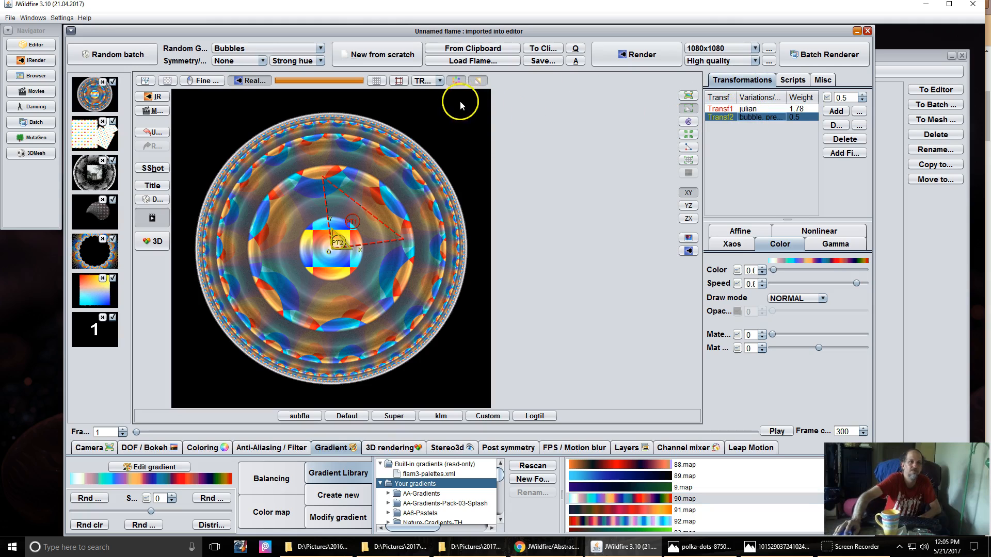
mouse_move(349, 241)
left_mouse_down()
mouse_move(370, 227)
mouse_move(345, 241)
left_mouse_up()
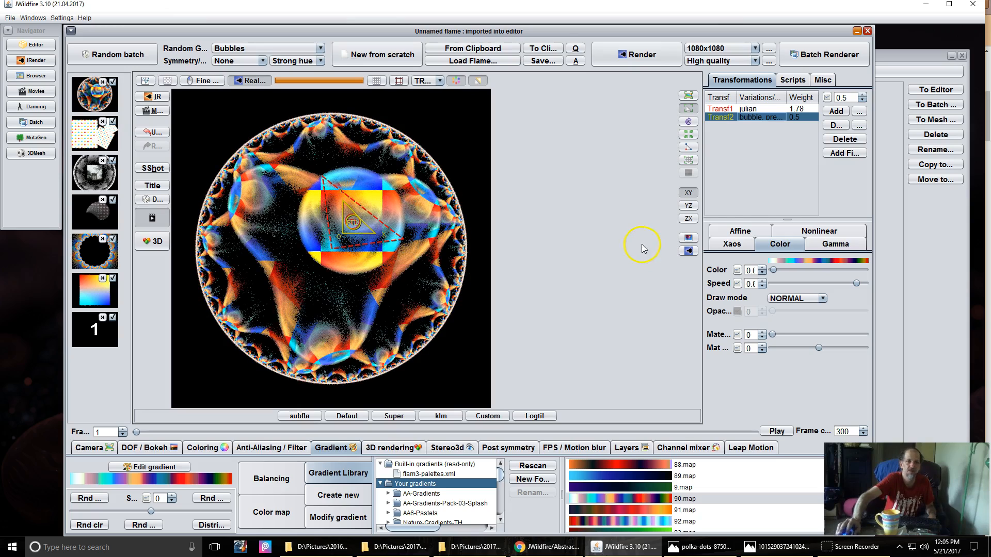
Step: Load 10152895391852442.jpg as the image for the bubble transform's post_colormap_wf variation
left_click(819, 231)
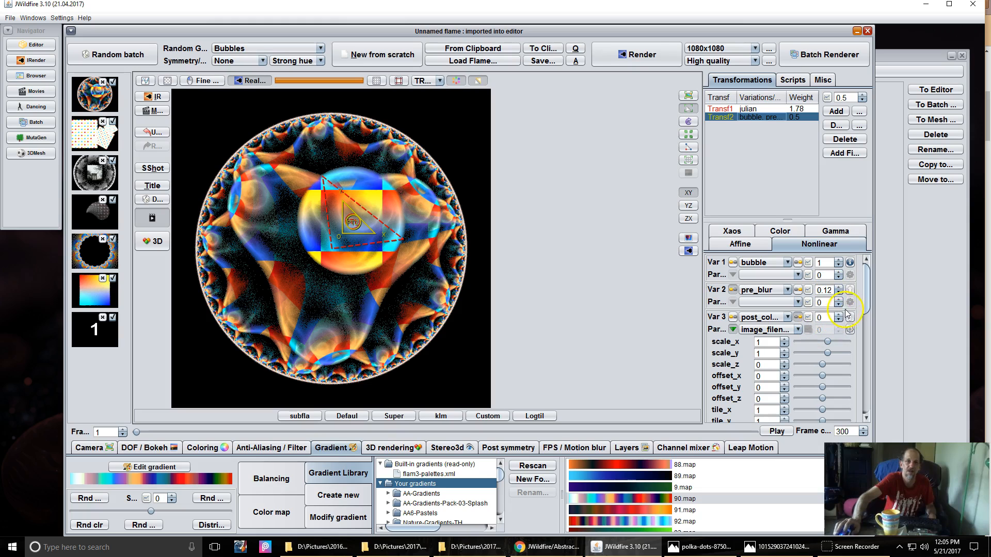
left_click(850, 330)
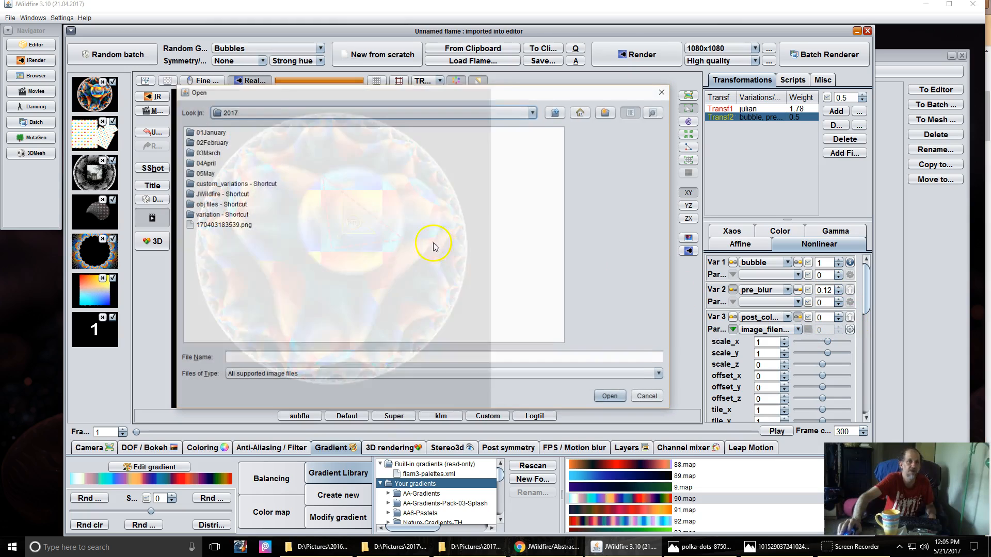
double_click(209, 174)
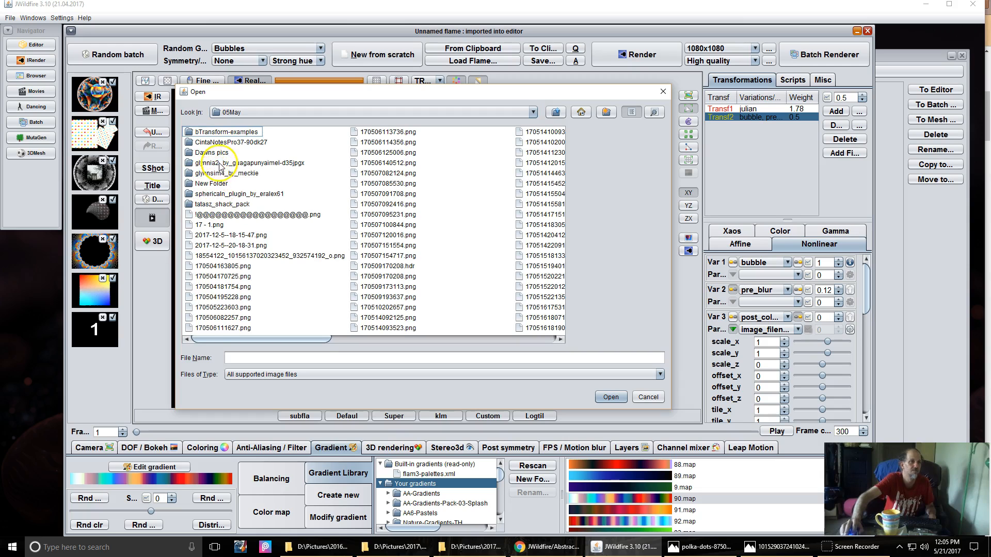
double_click(217, 153)
left_click(230, 215)
left_click(230, 214)
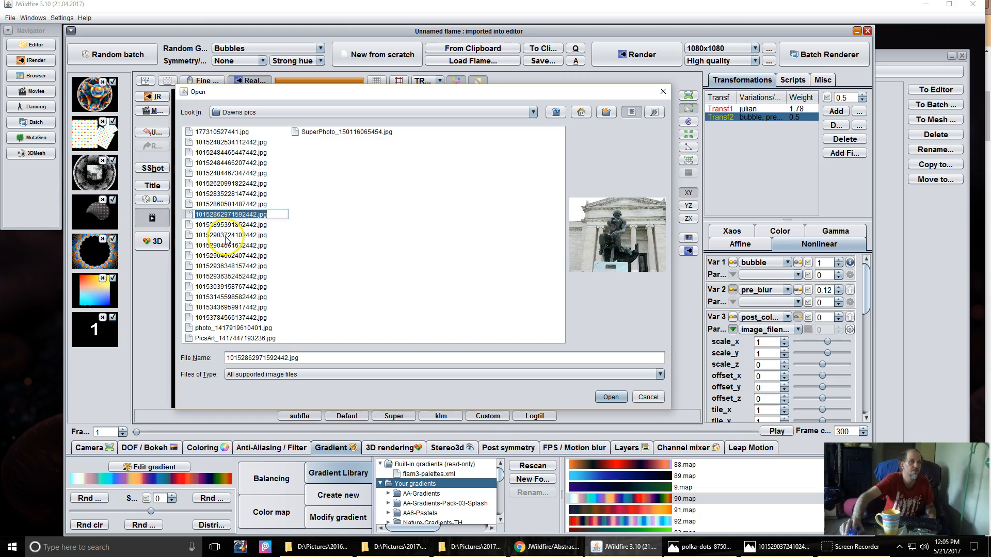
left_click(227, 235)
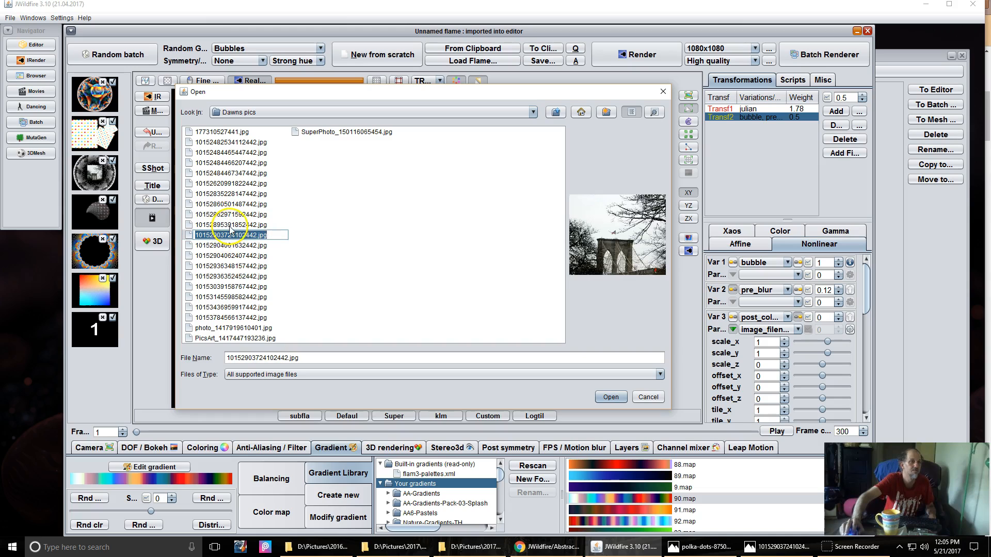
left_click(230, 228)
left_click(228, 246)
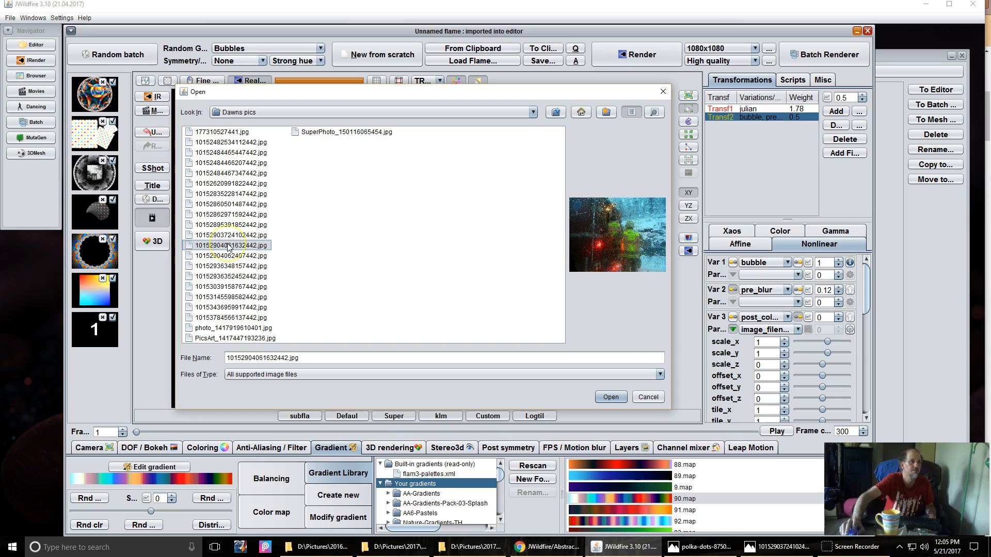
left_click(232, 236)
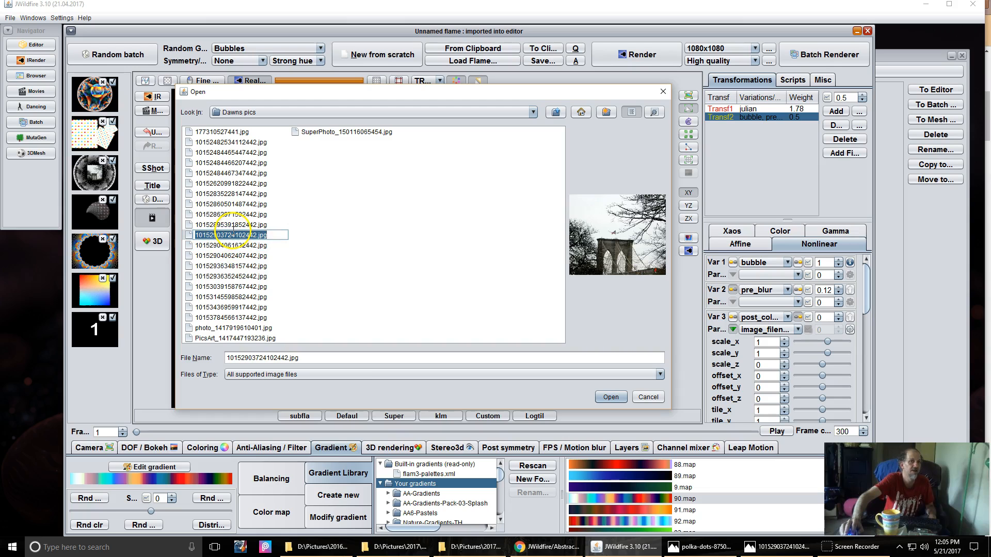
left_click(232, 226)
left_click(611, 398)
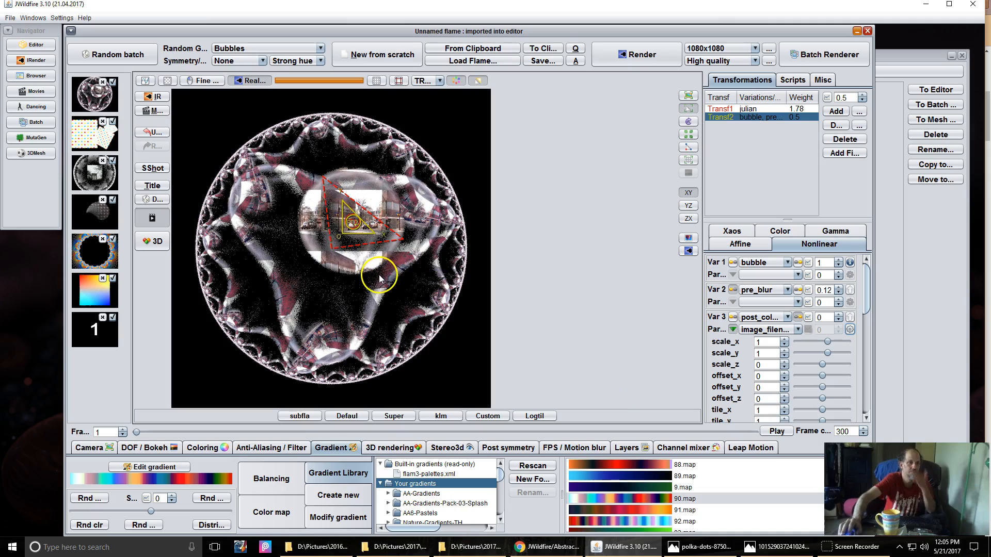
Step: Move the bubble transform's triangle down and left, below the first transform's triangle
left_click_drag(355, 240, 328, 277)
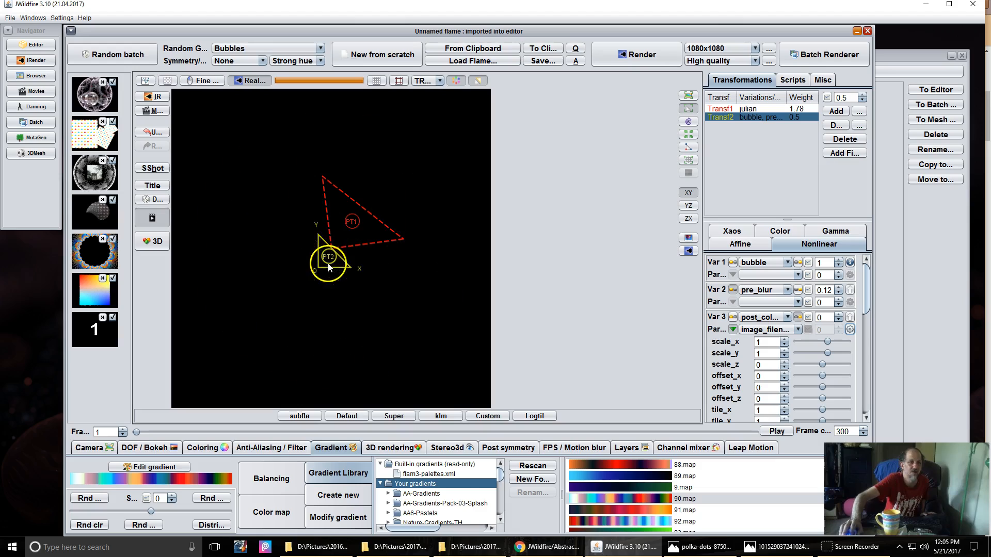
Step: Switch to Chrome and examine the JWildfire Artists group's example images of spherical bubbles made with the colormap variation
left_click(555, 549)
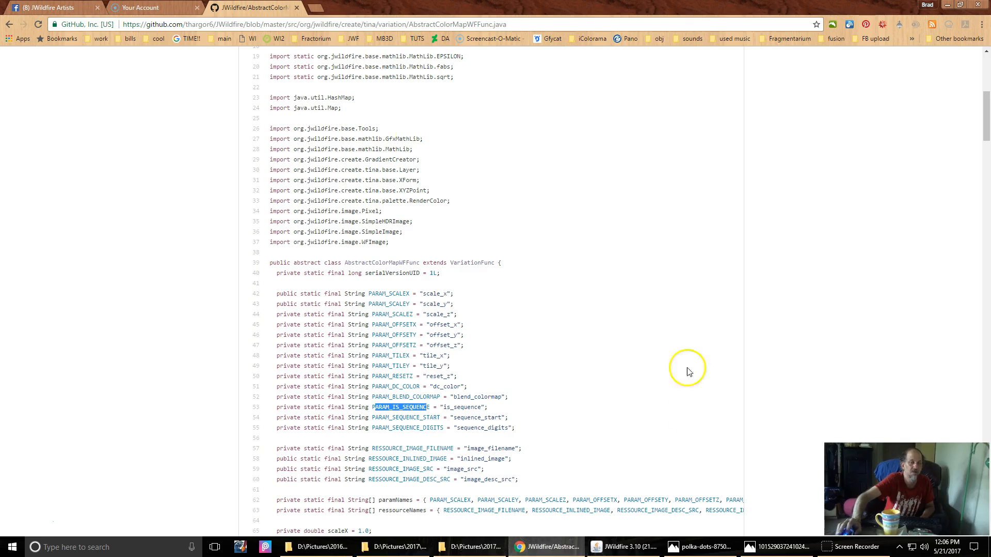
left_click(89, 12)
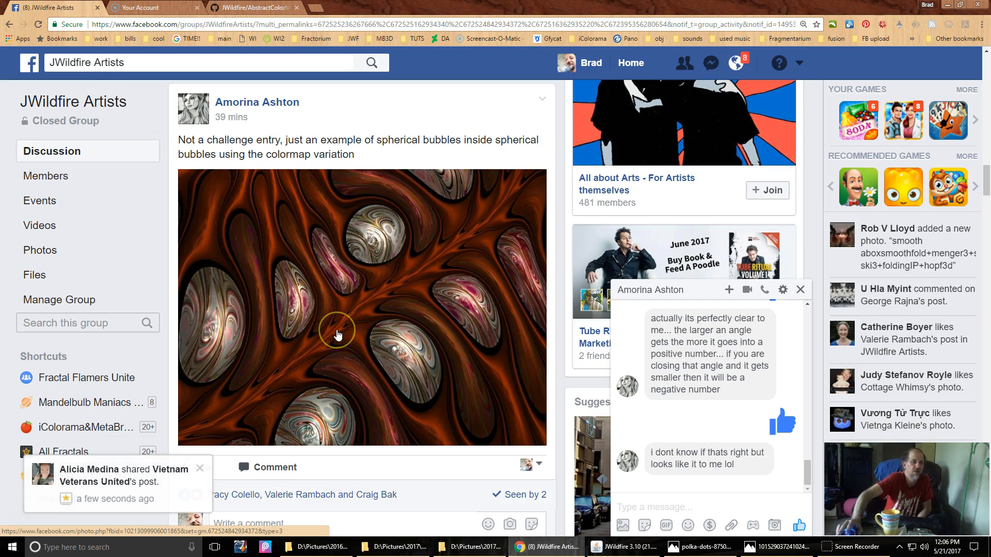
scroll(338, 334, "up", 1)
scroll(338, 334, "down", 1)
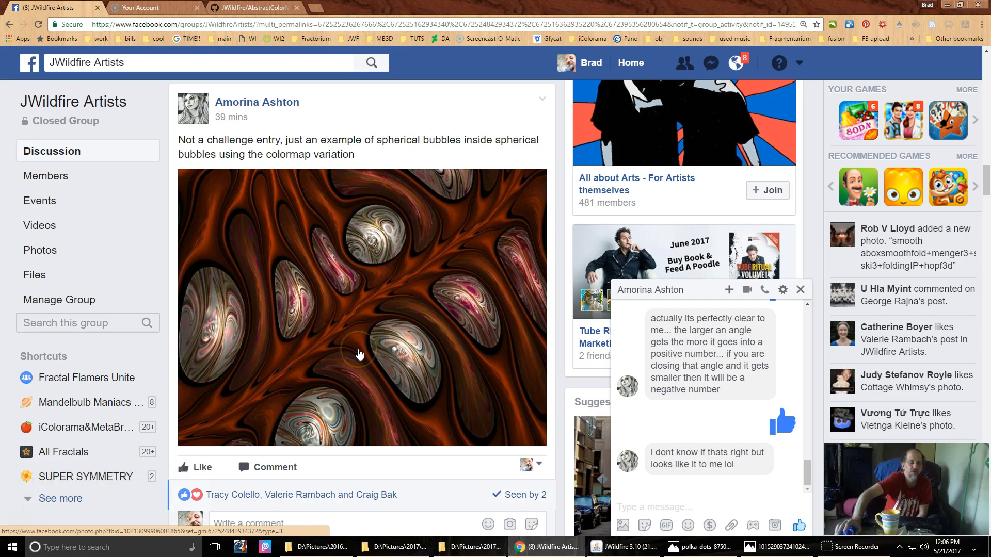
scroll(360, 354, "up", 1)
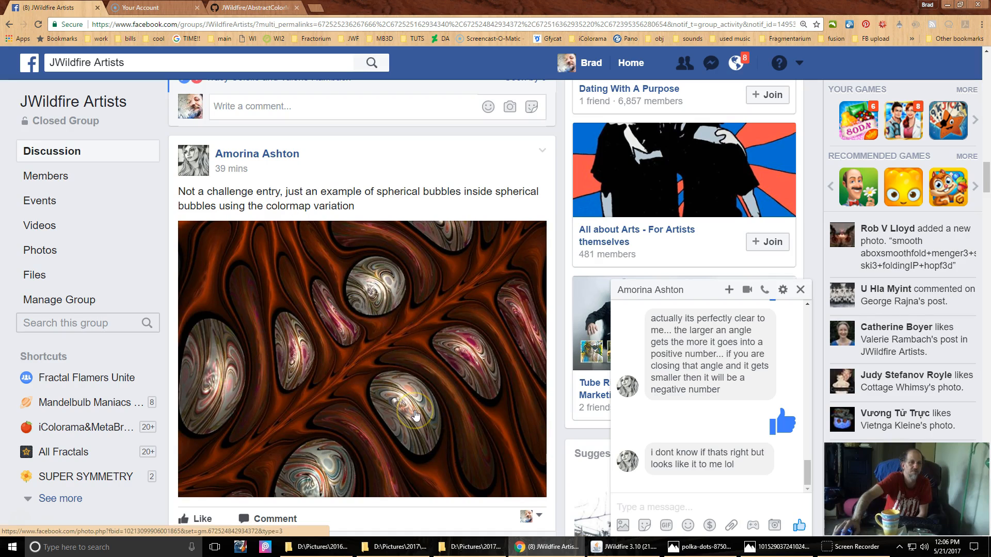
scroll(415, 416, "down", 1)
scroll(416, 415, "down", 2)
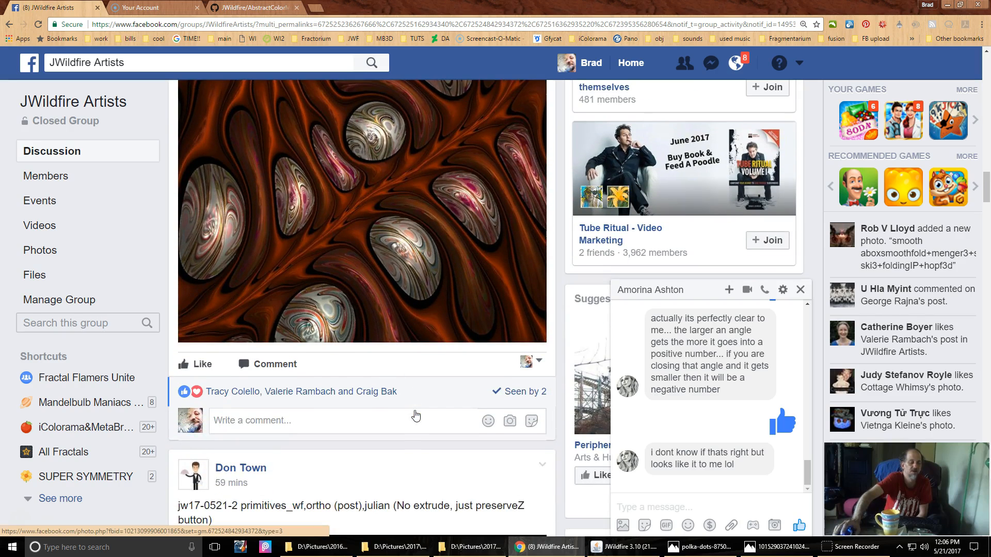
scroll(416, 415, "up", 3)
scroll(416, 415, "up", 1)
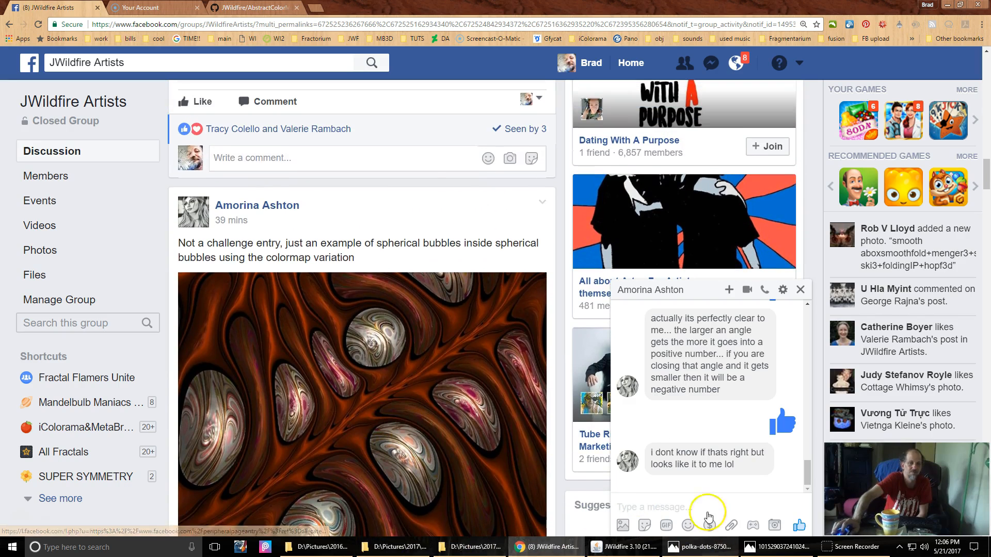
scroll(289, 311, "up", 3)
scroll(289, 311, "up", 10)
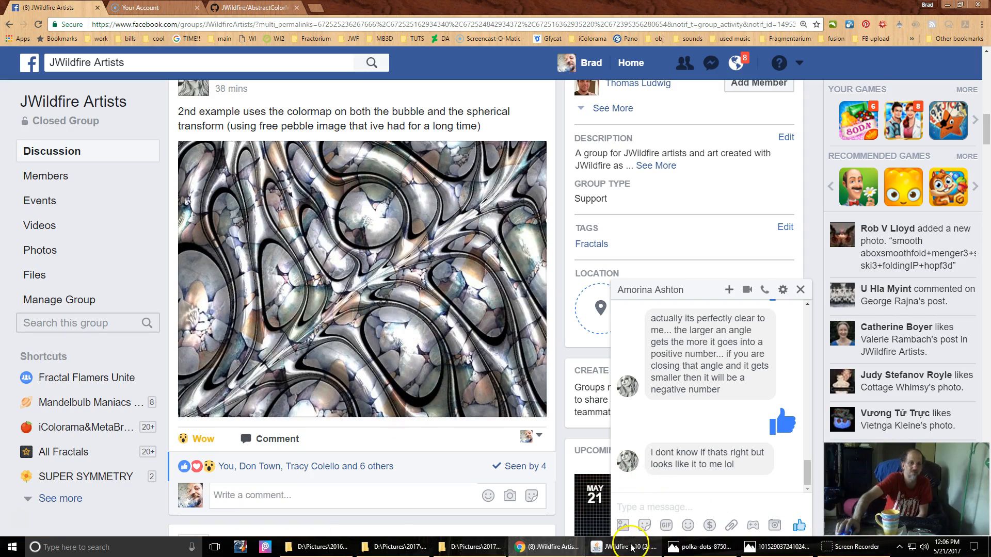
Step: Switch to the D:\Pictures\2017\05May folder in File Explorer and open the render 170520220526.png
left_click(398, 548)
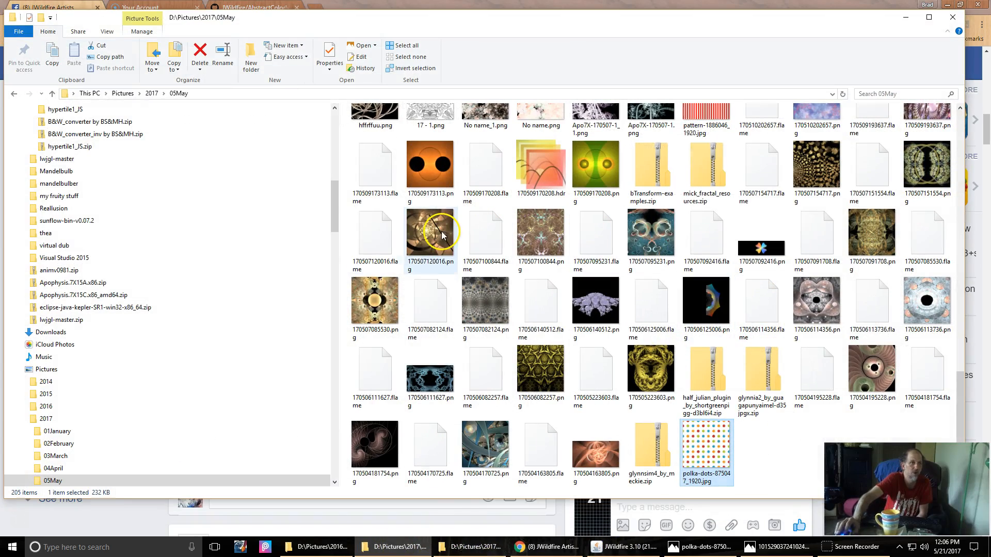
scroll(766, 352, "up", 15)
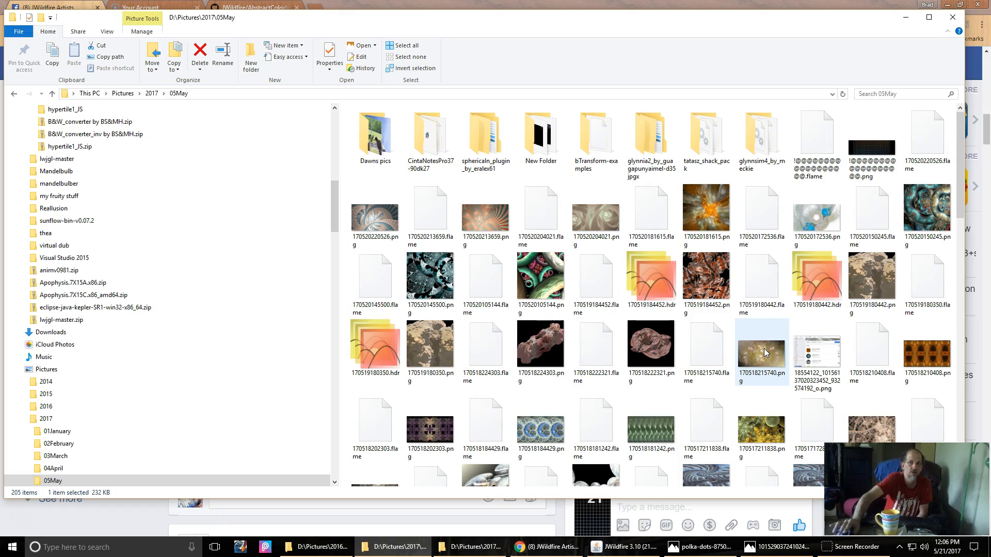
left_click(377, 226)
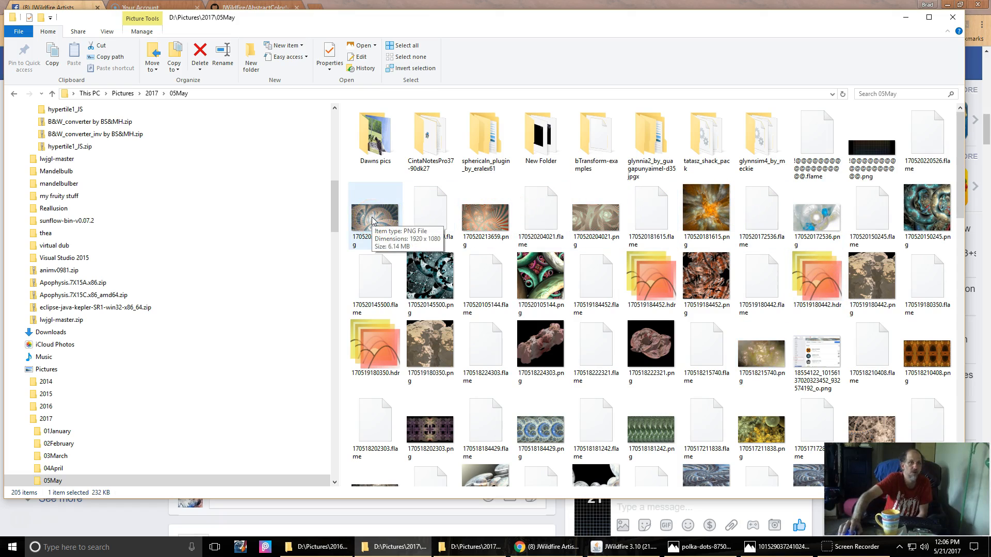
left_click(373, 220)
double_click(372, 221)
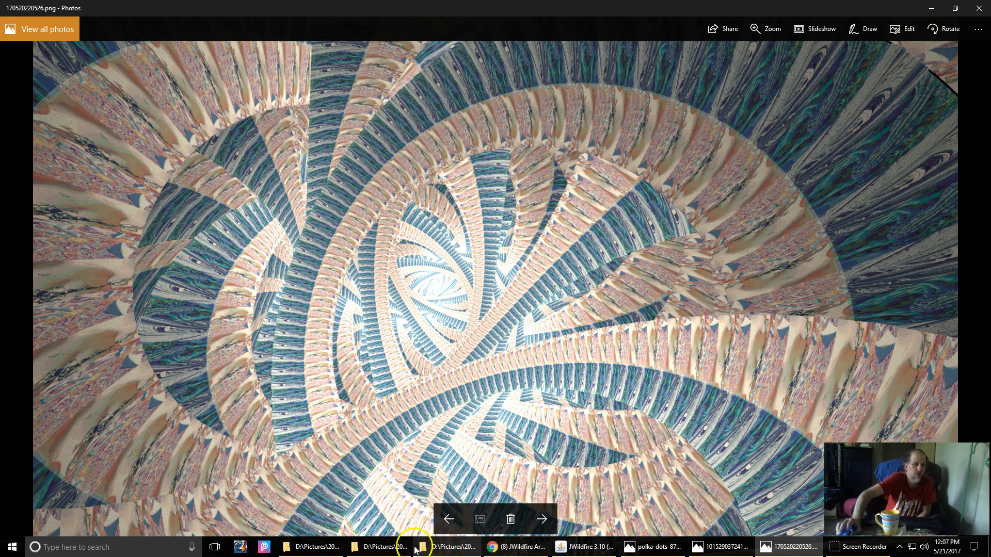
Step: View the render 170520213659.png from the same folder, and return to 170520220526.png to compare them
left_click(382, 550)
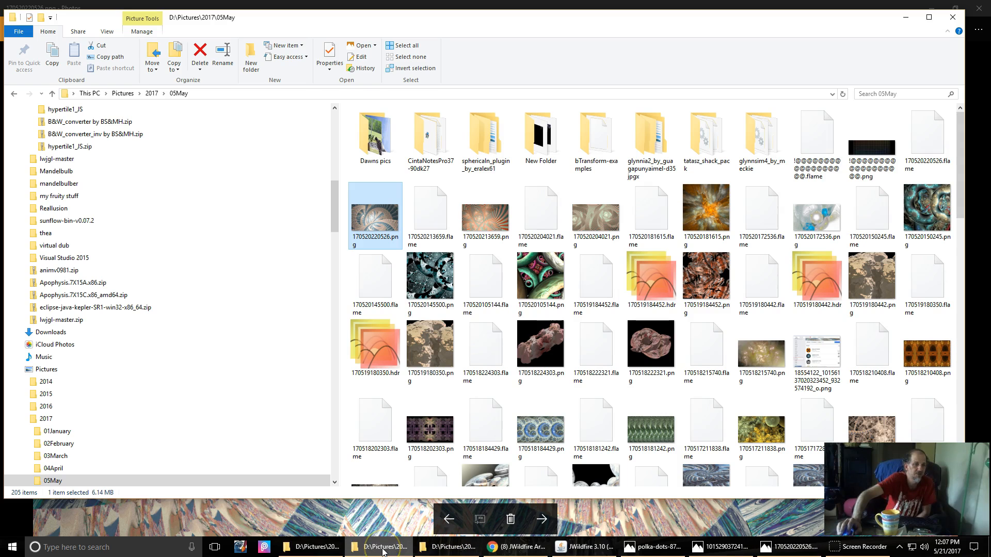
double_click(484, 215)
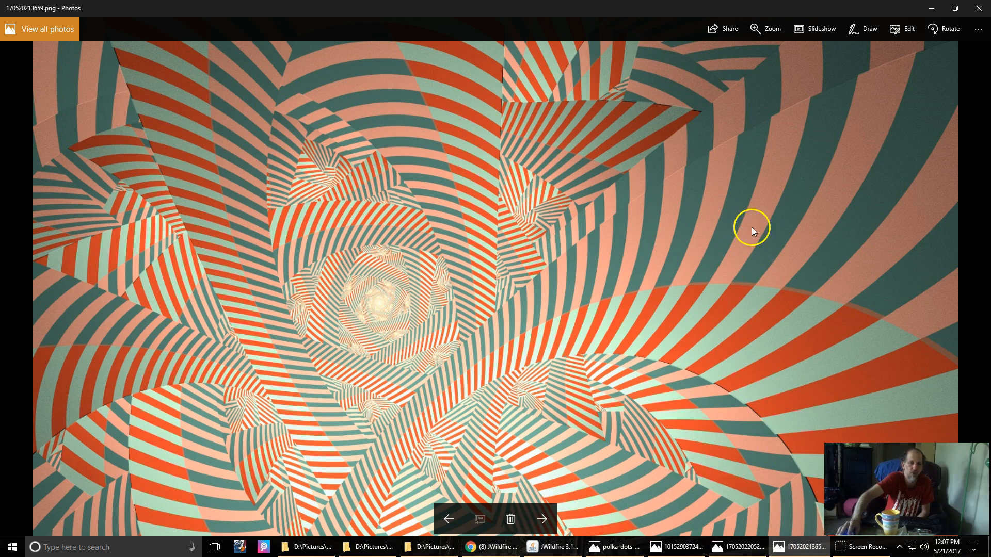
left_click(801, 548)
left_click(801, 548)
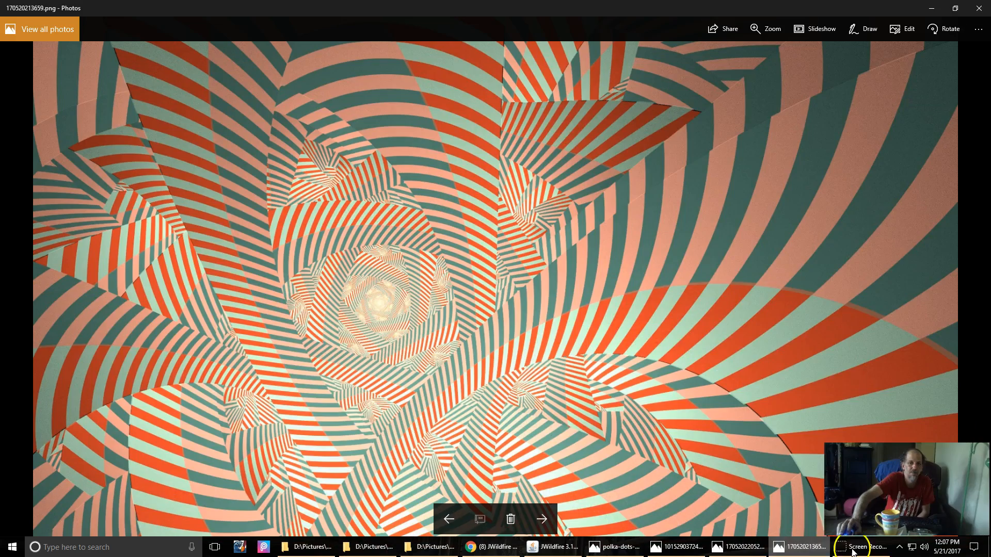
left_click(749, 548)
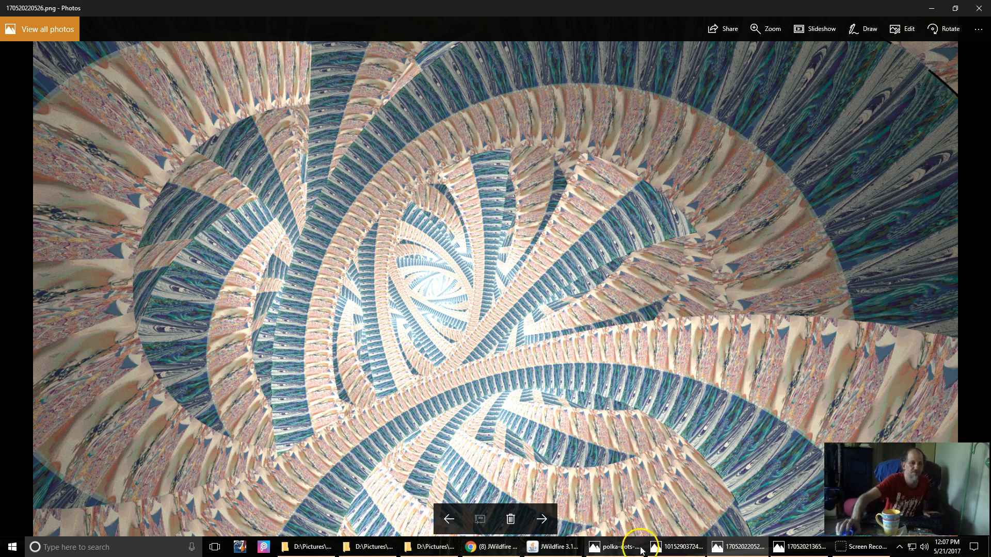
Step: Switch back to JWildfire and move the bubble transform's triangle up, over the lower part of the first transform's triangle
mouse_move(494, 551)
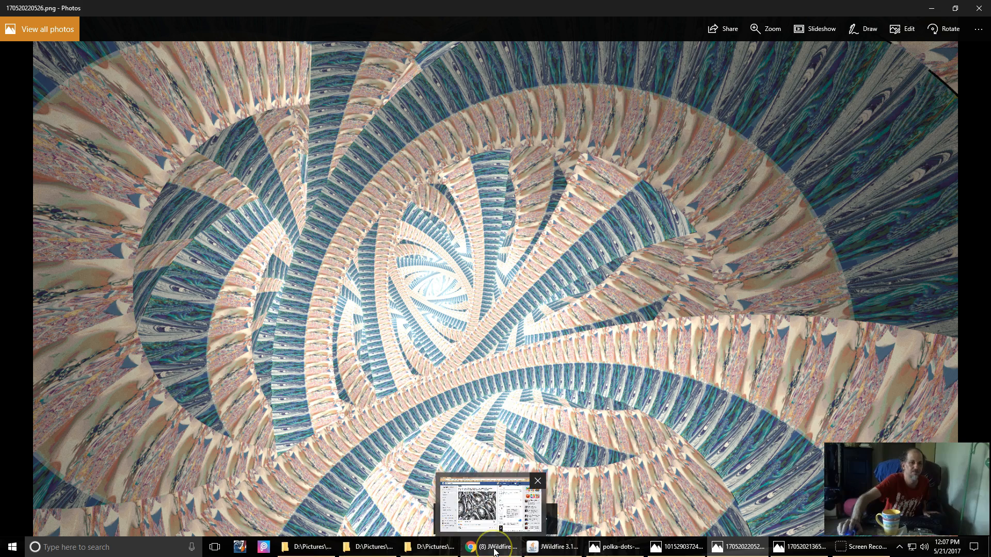
left_click(542, 552)
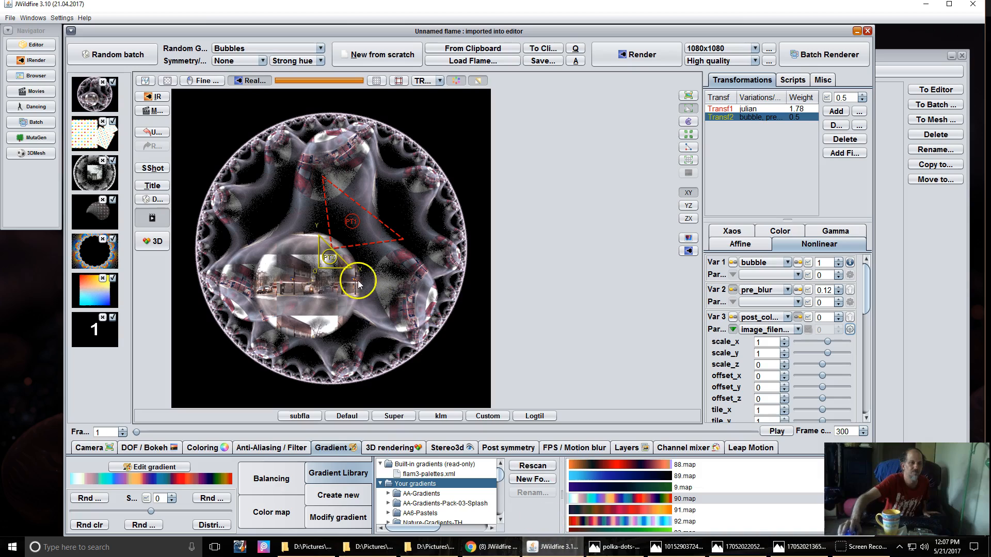
left_click_drag(339, 290, 348, 237)
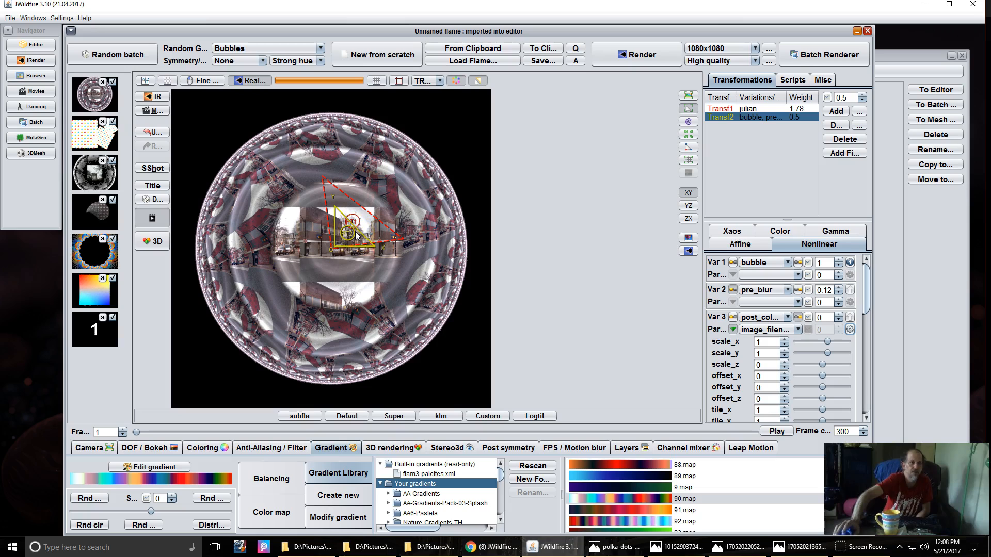
Step: Show the Color map entry among the random flame generators, leaving Bubbles selected
left_click(233, 48)
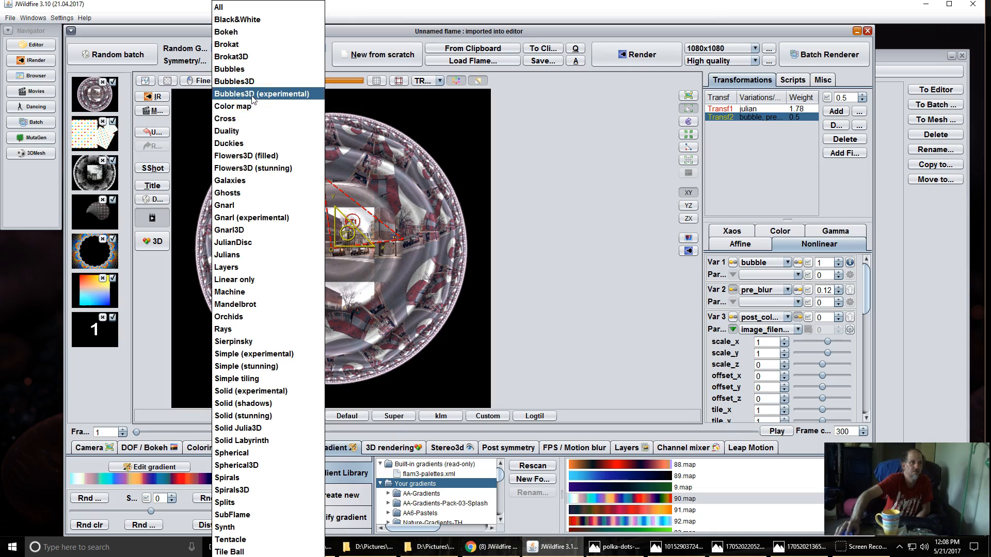
left_click(268, 113)
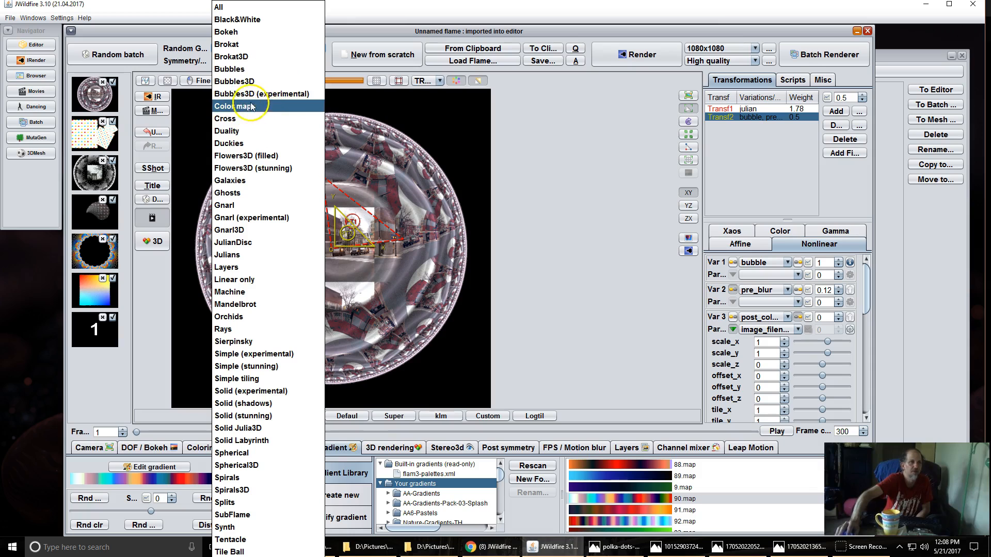
left_click(579, 142)
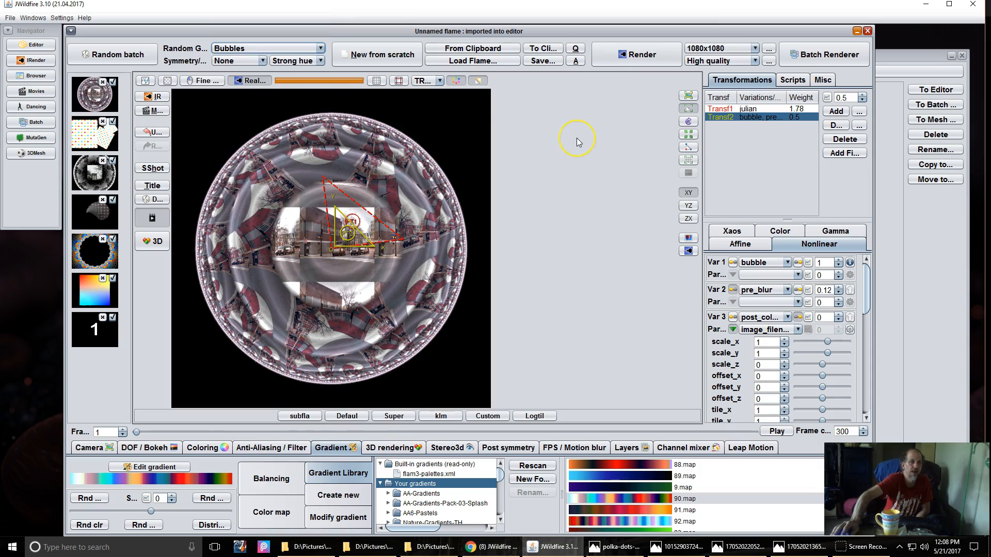
left_click(524, 221)
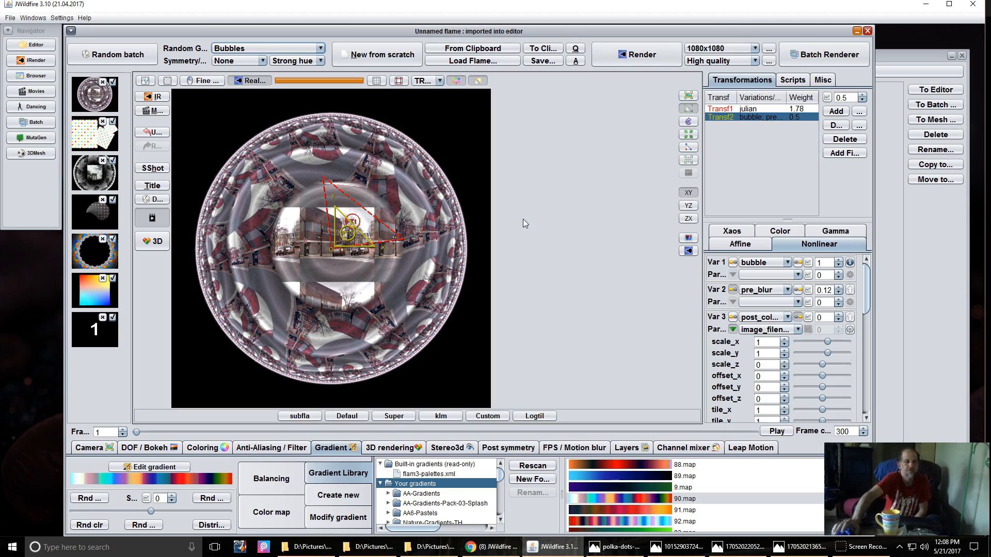
left_click(14, 534)
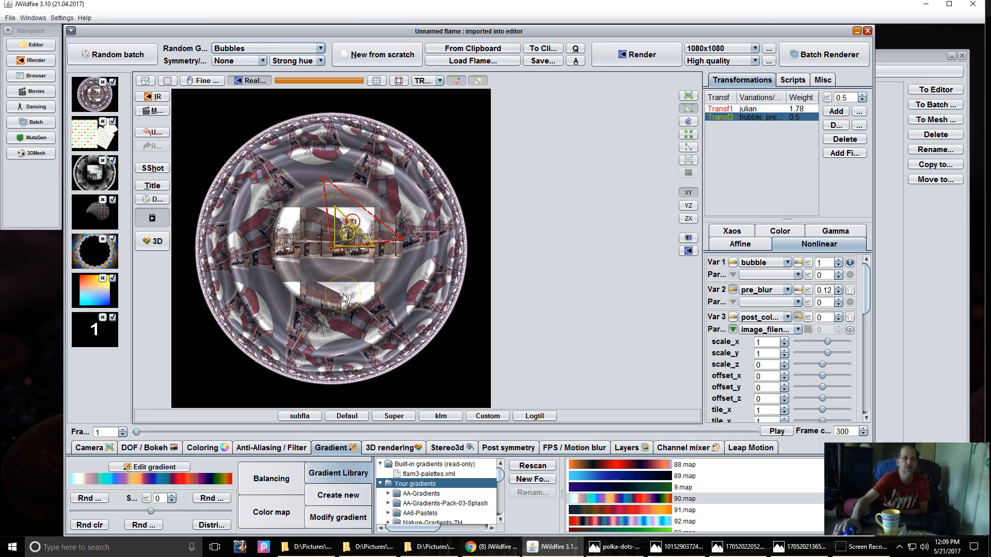
Step: Enlarge the bubble transform's triangle slightly, keeping its lower-left corner in place
scroll(342, 297, "up", 3)
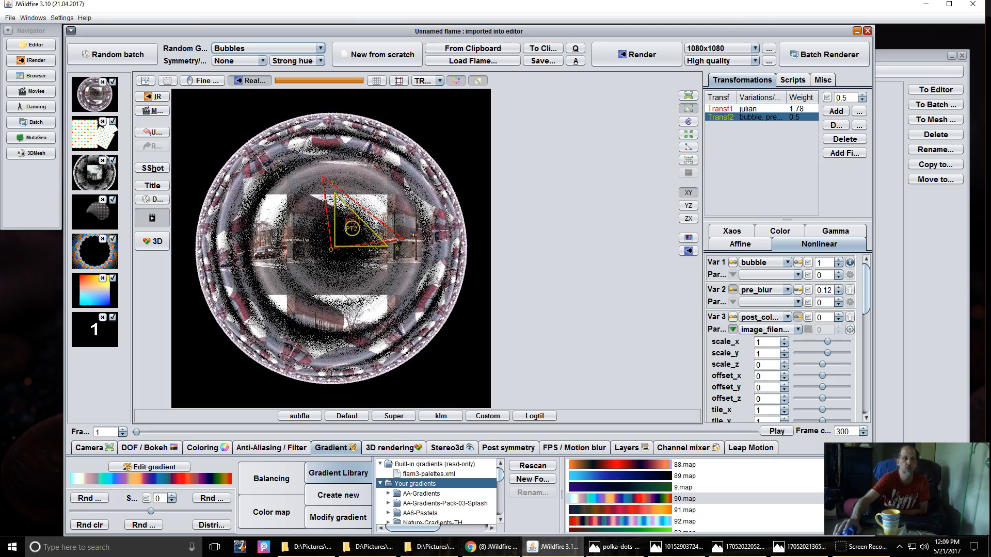
scroll(345, 297, "down", 1)
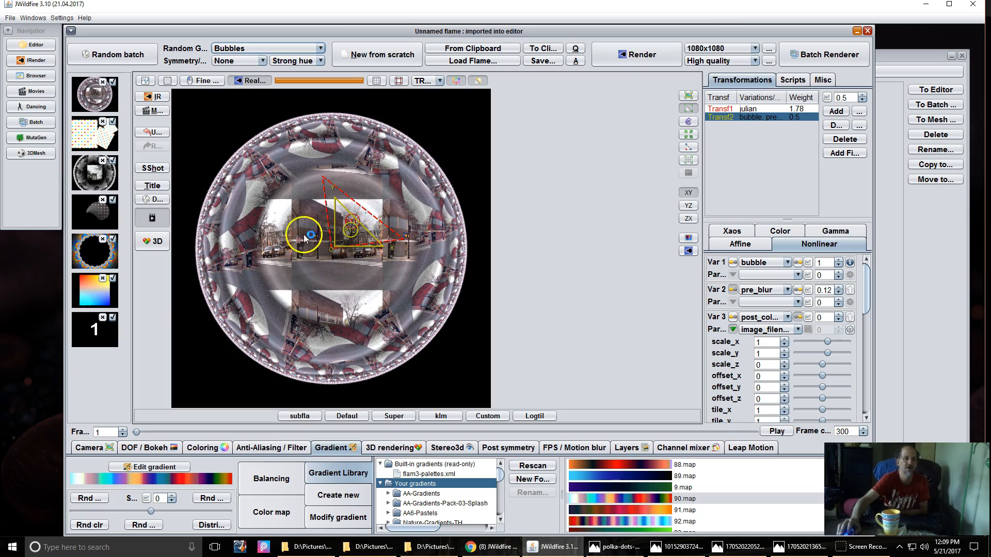
Step: Open the preferences and look through the TINA entries for the random generator's color map image path, tinaRandGenColorMapImagePath
left_click(80, 53)
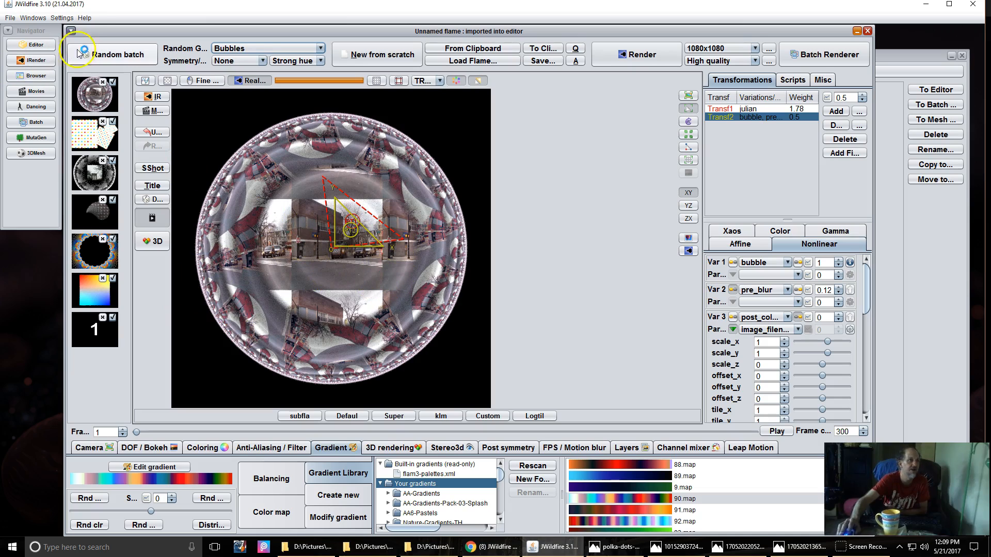
left_click(62, 18)
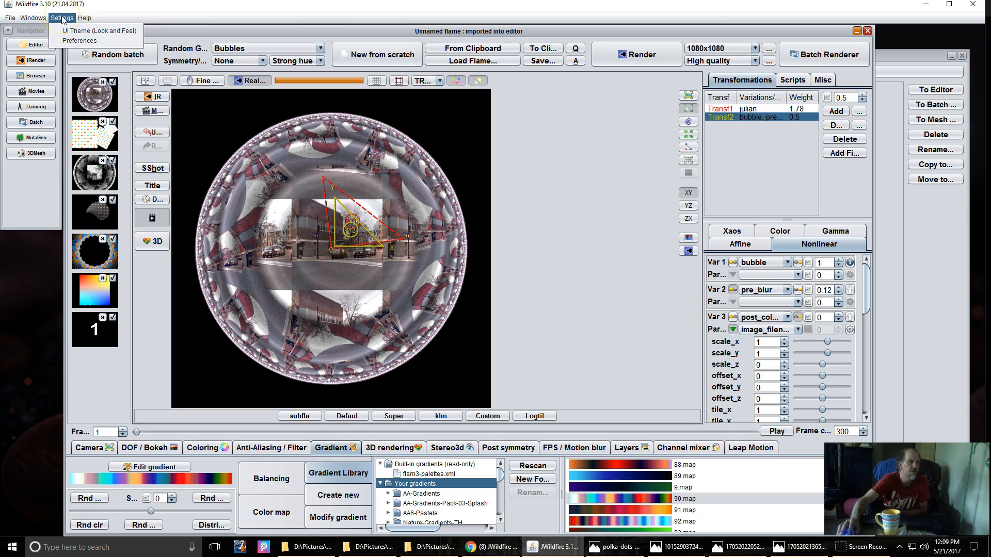
left_click(79, 40)
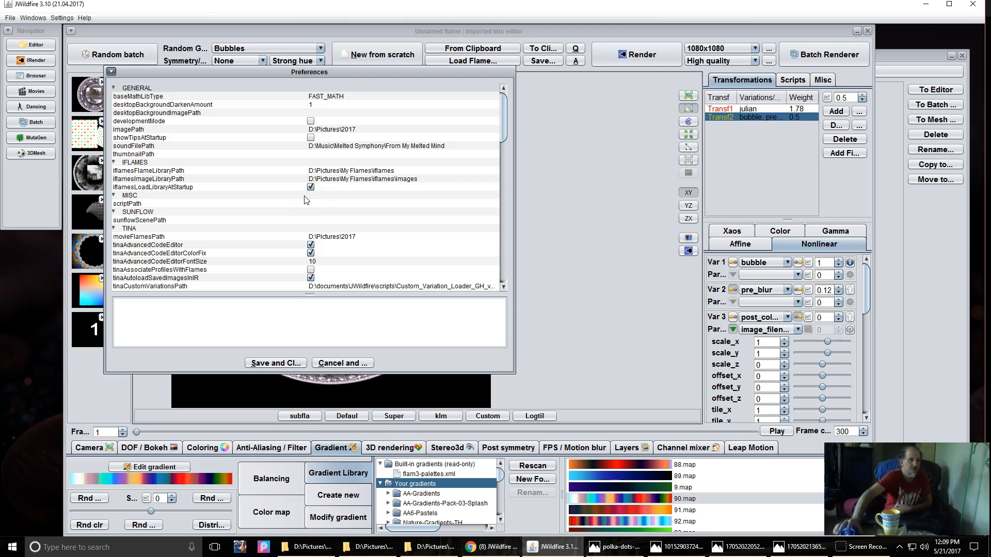
left_click(296, 227)
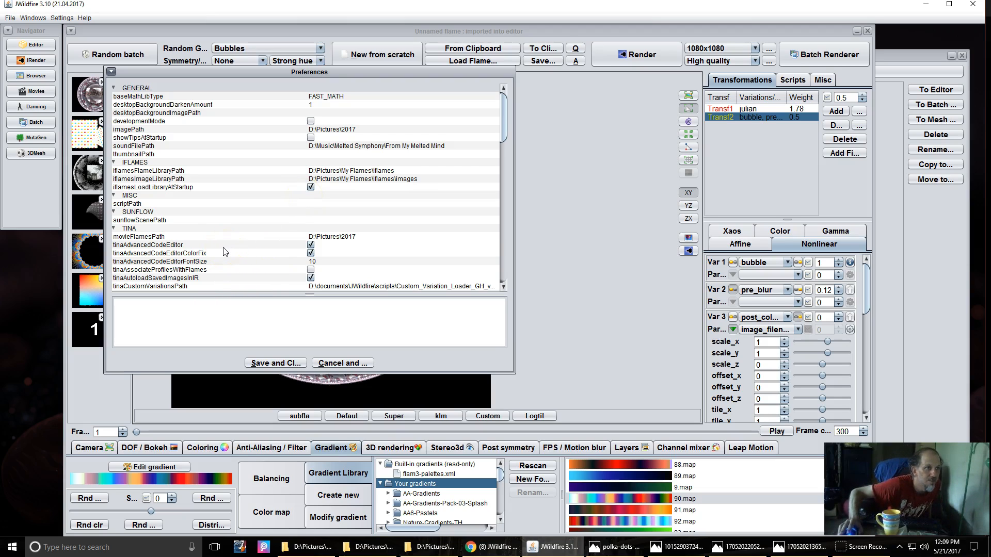
scroll(225, 251, "down", 2)
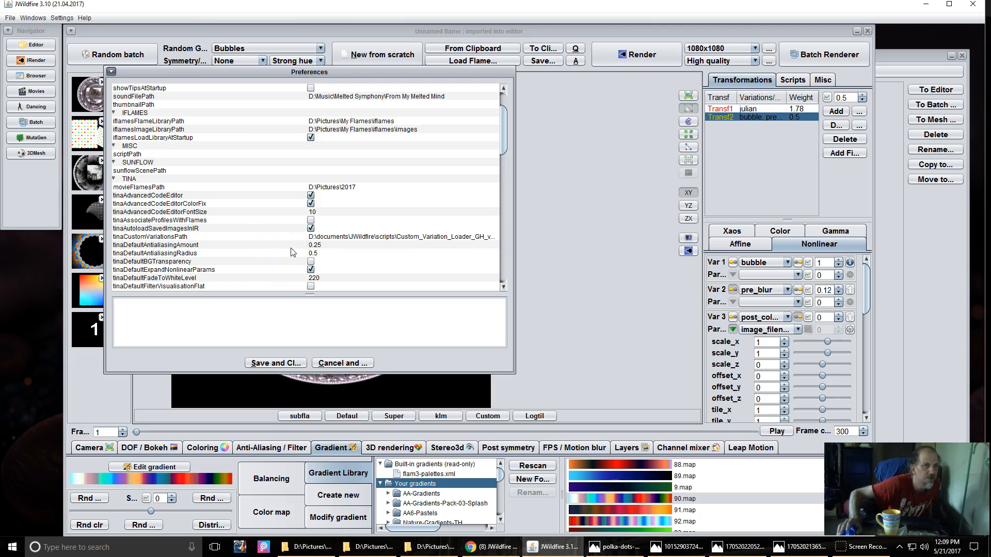
scroll(230, 170, "up", 1)
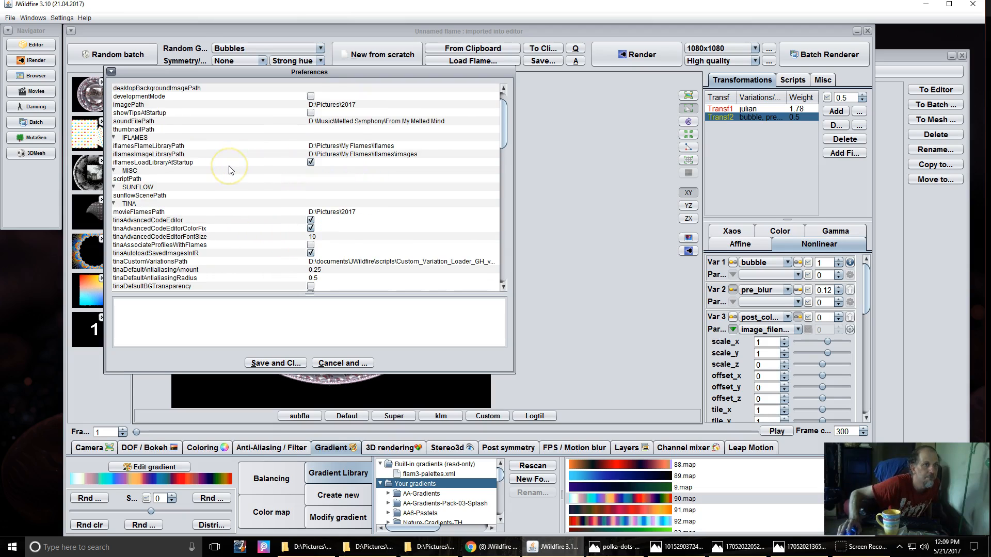
scroll(231, 171, "up", 1)
scroll(231, 170, "down", 4)
scroll(231, 170, "down", 8)
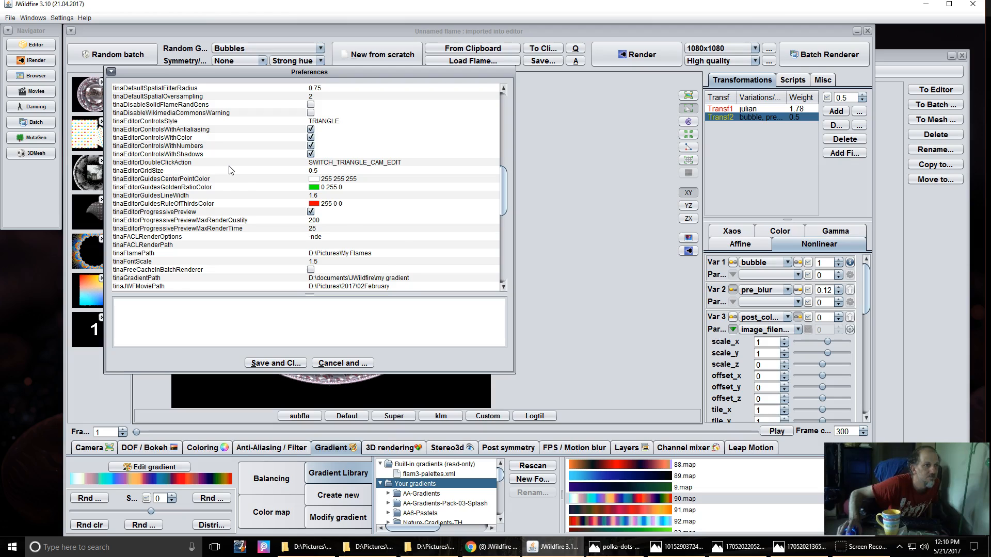
scroll(231, 170, "down", 1)
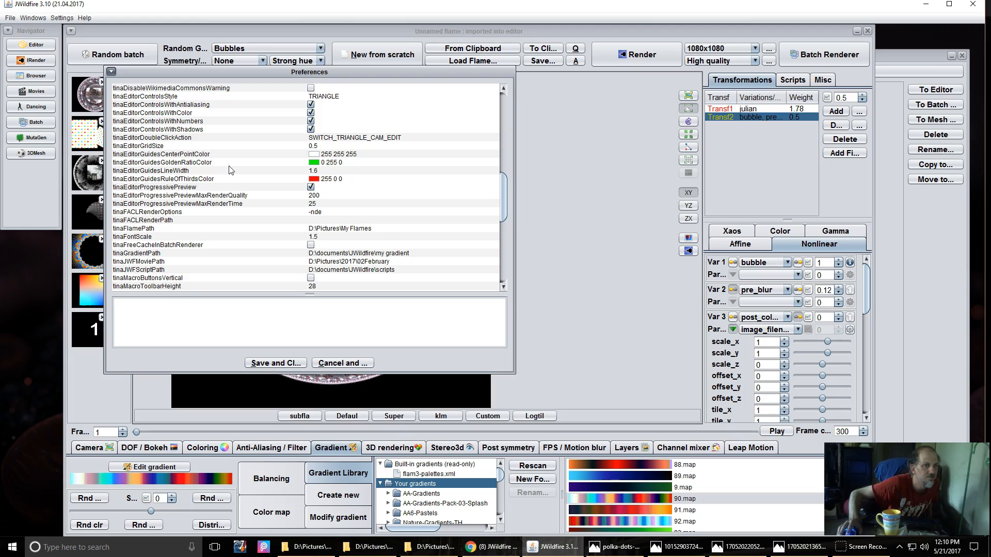
scroll(230, 170, "down", 3)
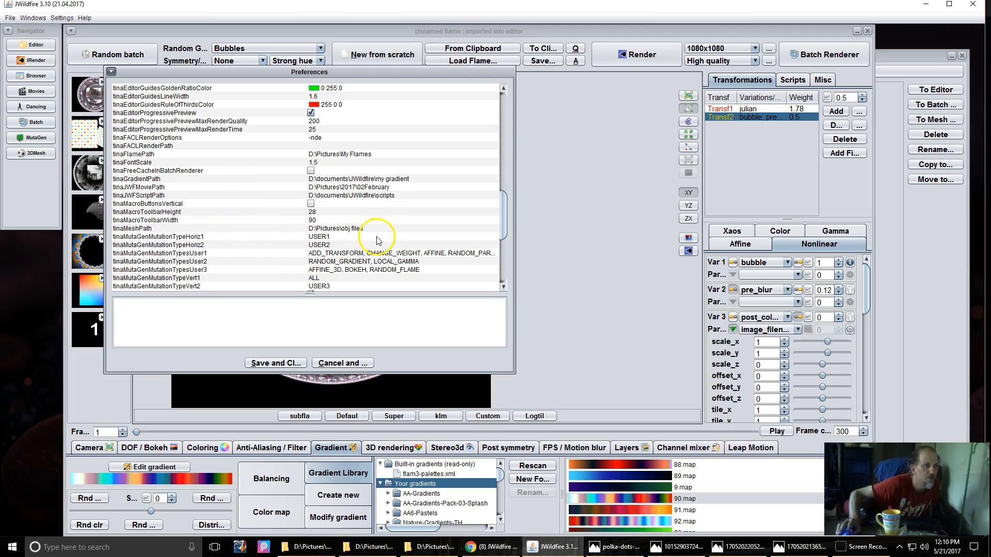
scroll(381, 258, "down", 4)
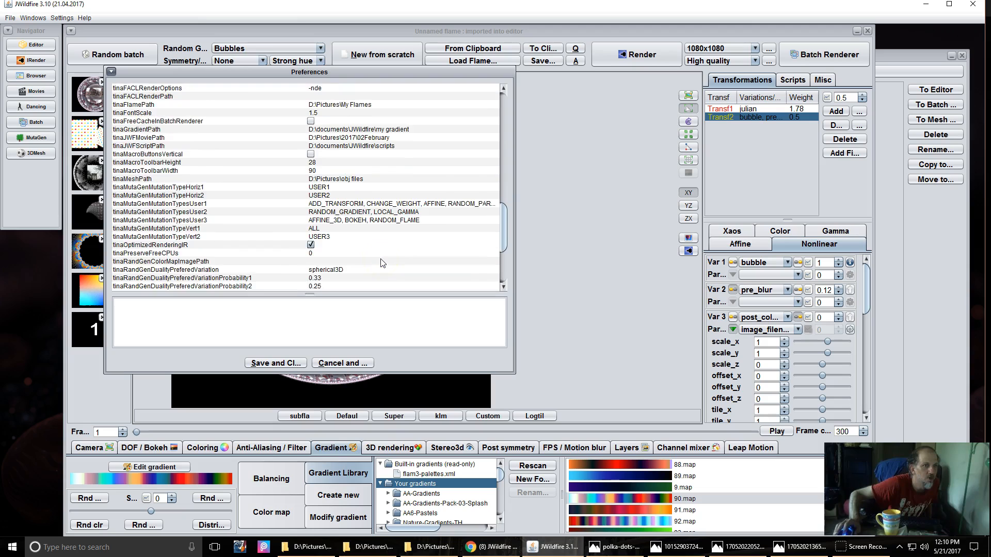
scroll(381, 263, "down", 3)
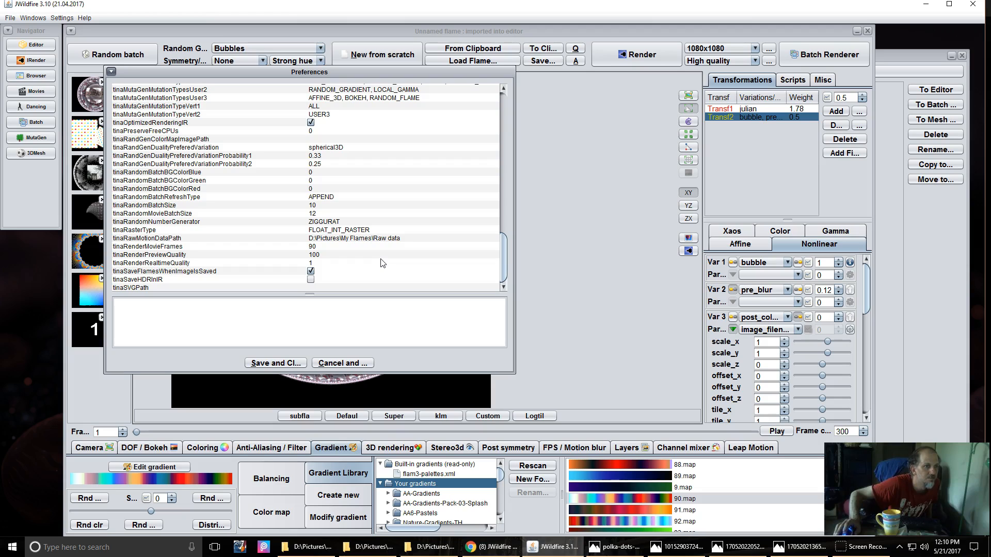
Step: Review the preferences from tinaRandGenColorMapImagePath back up to the GENERAL section, examining the path and default settings
scroll(382, 263, "up", 1)
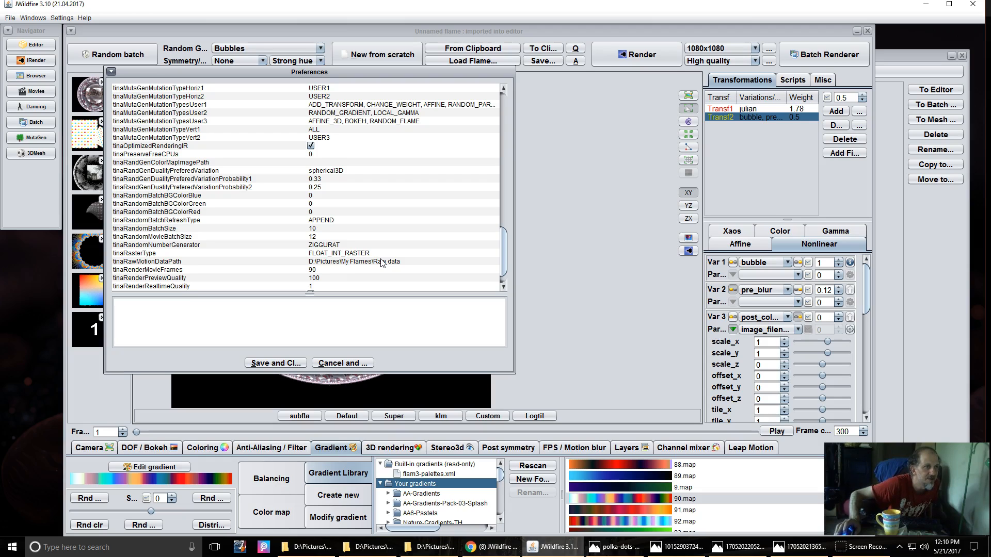
scroll(238, 239, "up", 2)
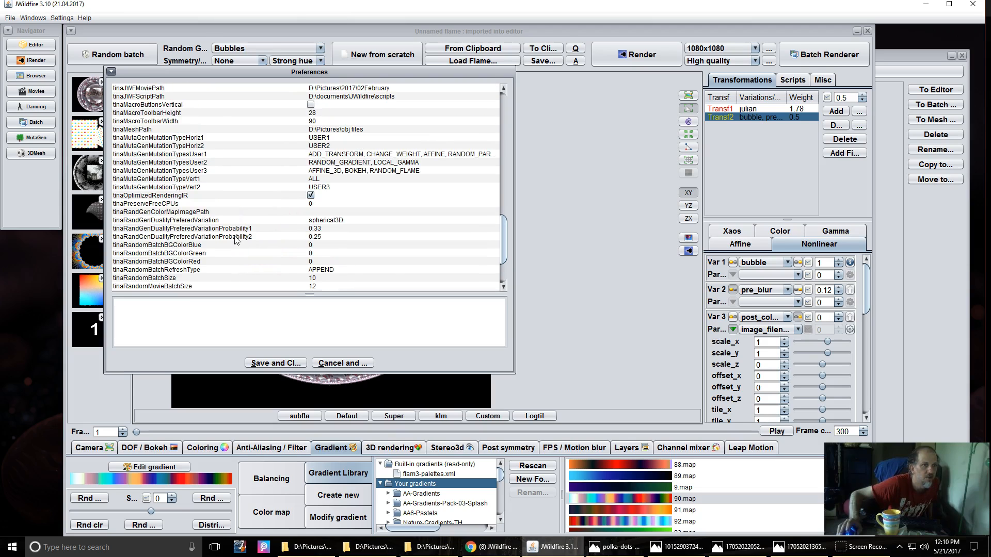
scroll(236, 240, "up", 1)
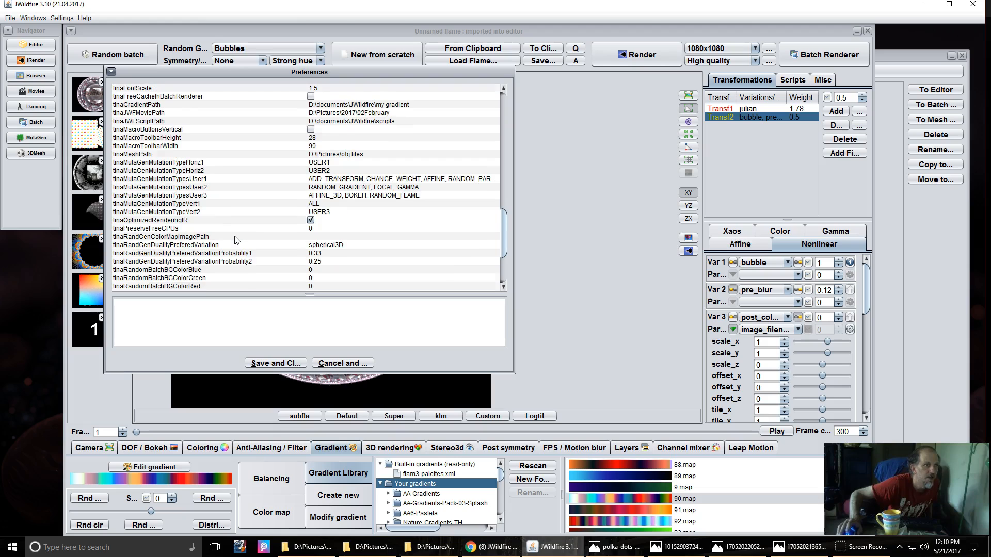
scroll(236, 240, "up", 1)
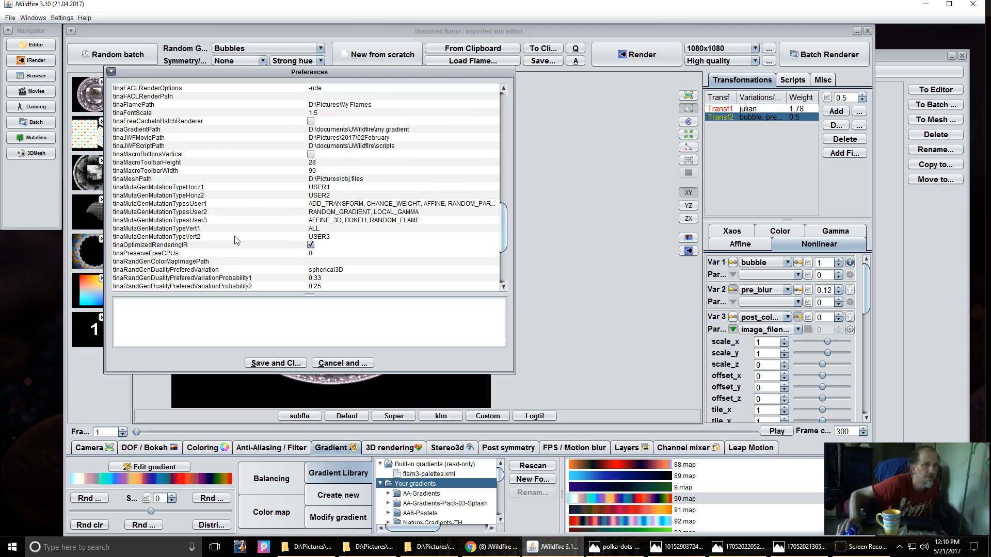
scroll(235, 240, "up", 1)
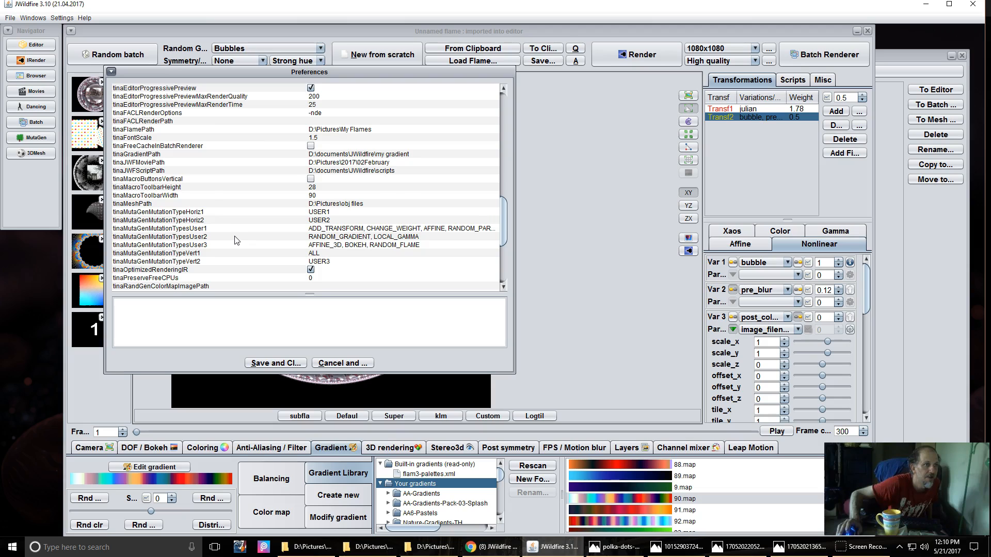
scroll(236, 239, "up", 1)
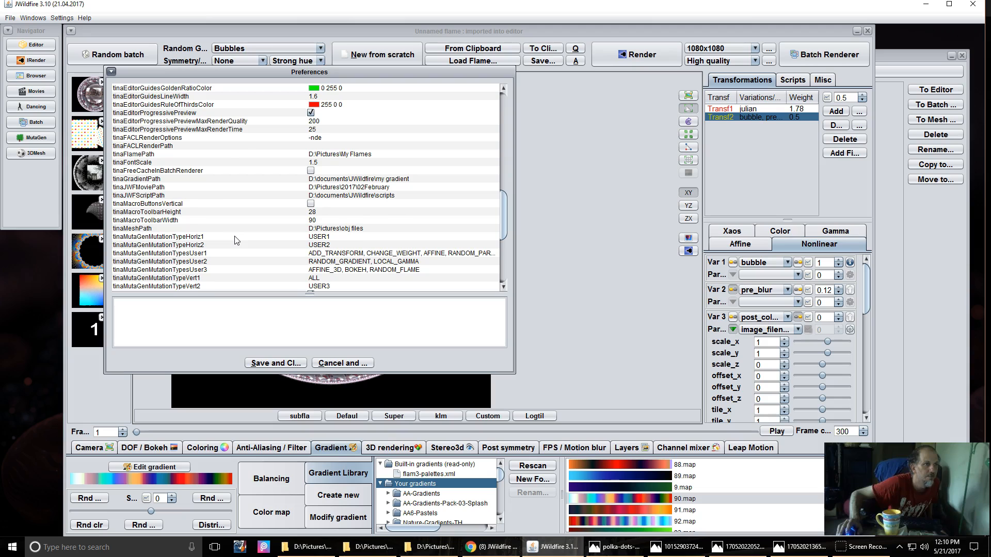
scroll(236, 240, "up", 1)
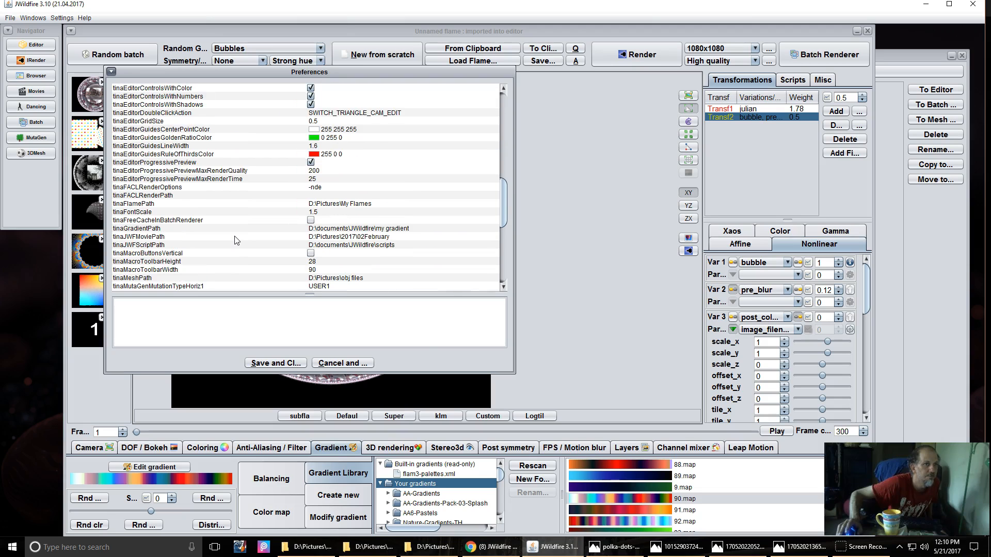
scroll(235, 240, "up", 6)
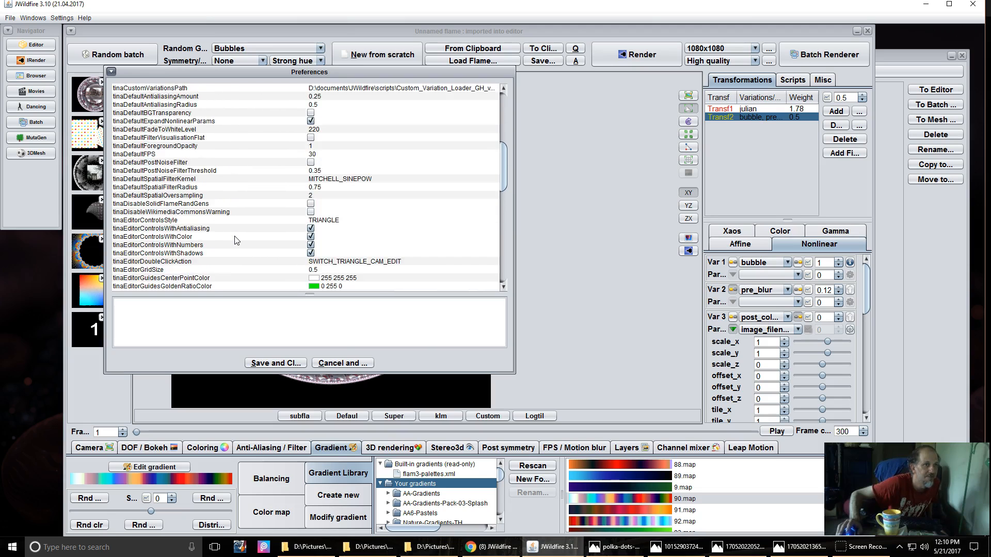
scroll(234, 240, "up", 1)
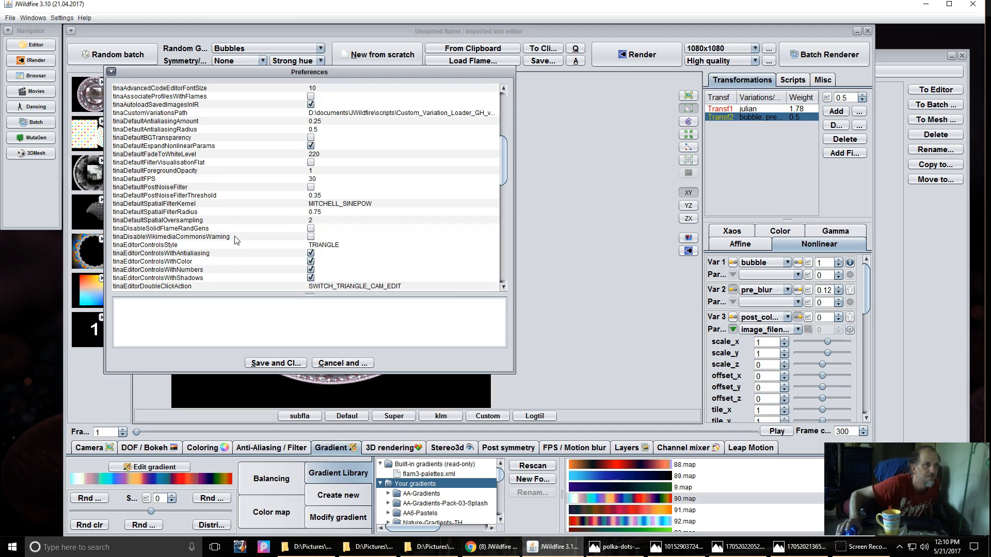
scroll(235, 240, "up", 3)
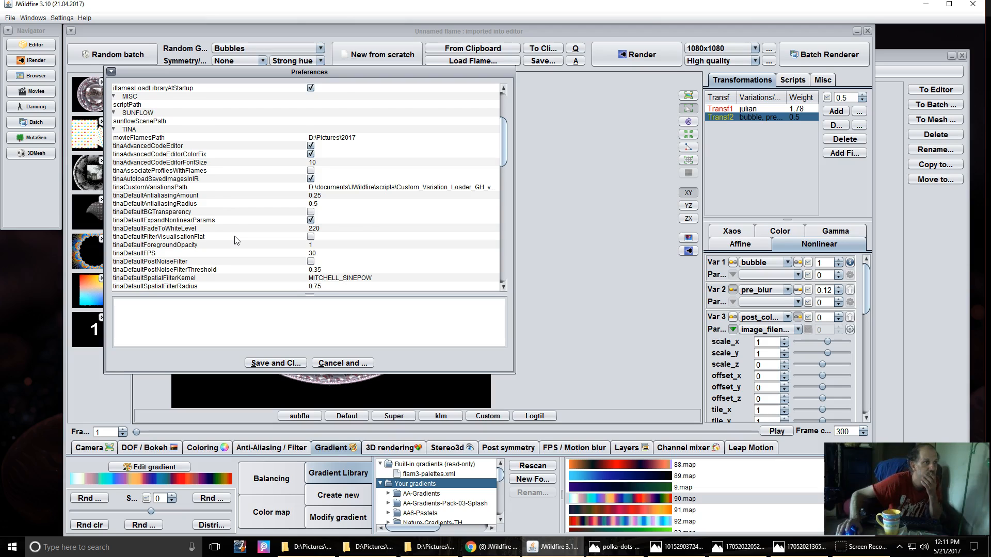
scroll(235, 241, "up", 1)
scroll(235, 241, "up", 3)
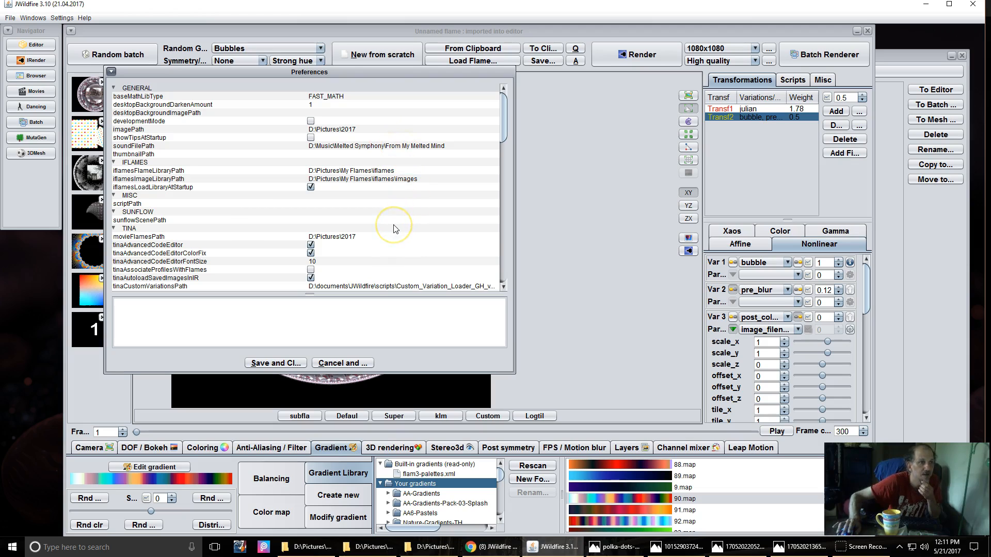
Step: Go through the preferences again down to tinaRandGenColorMapImagePath, and close them without saving
scroll(395, 229, "down", 3)
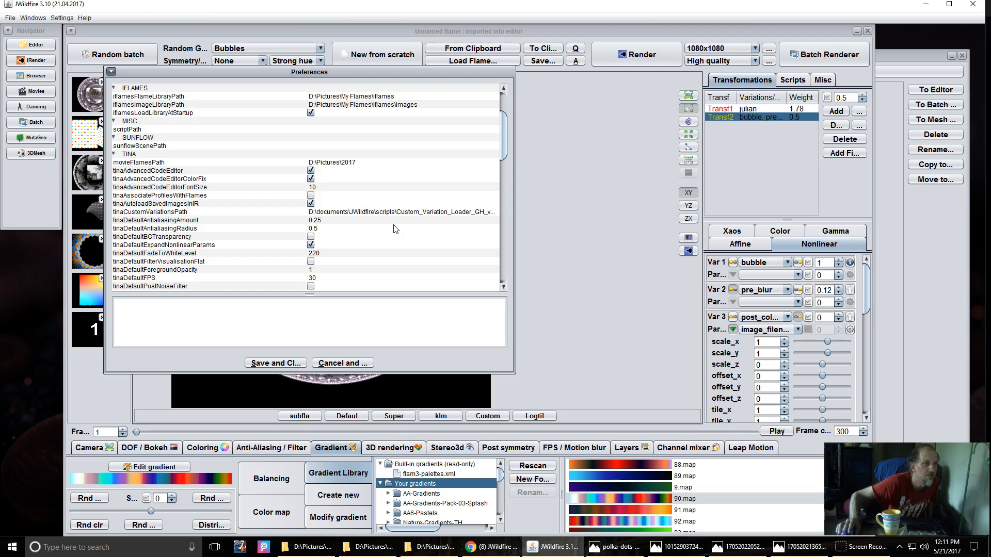
scroll(395, 228, "down", 1)
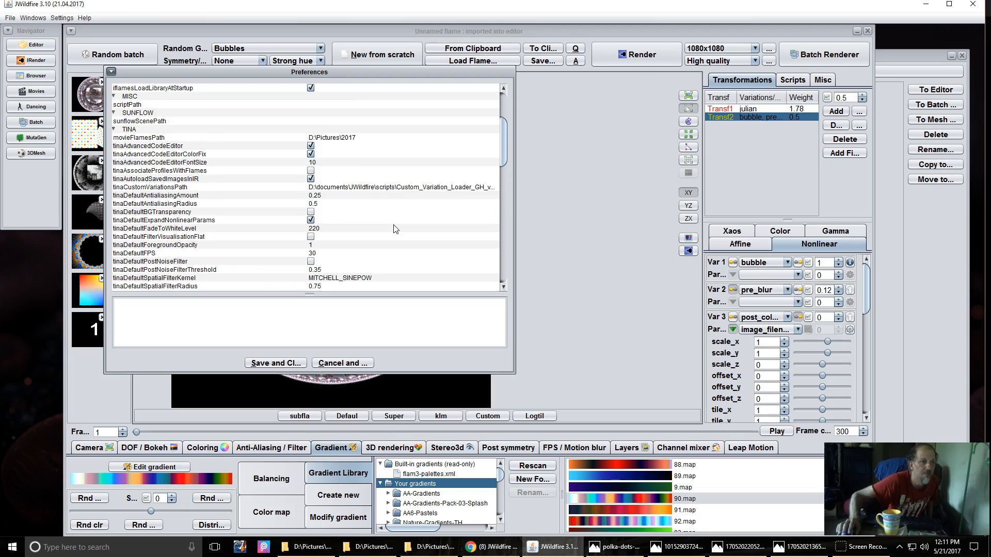
scroll(395, 228, "down", 1)
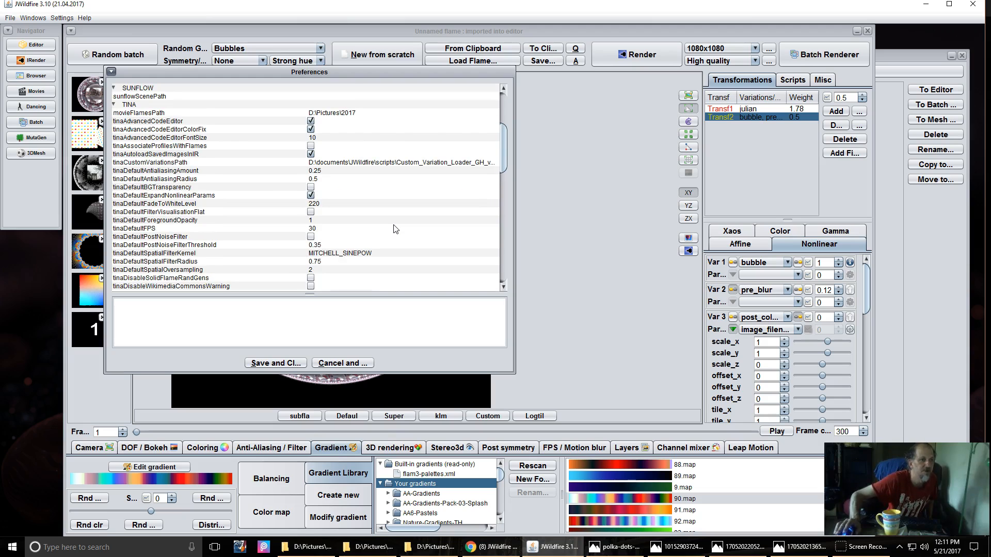
scroll(395, 229, "down", 7)
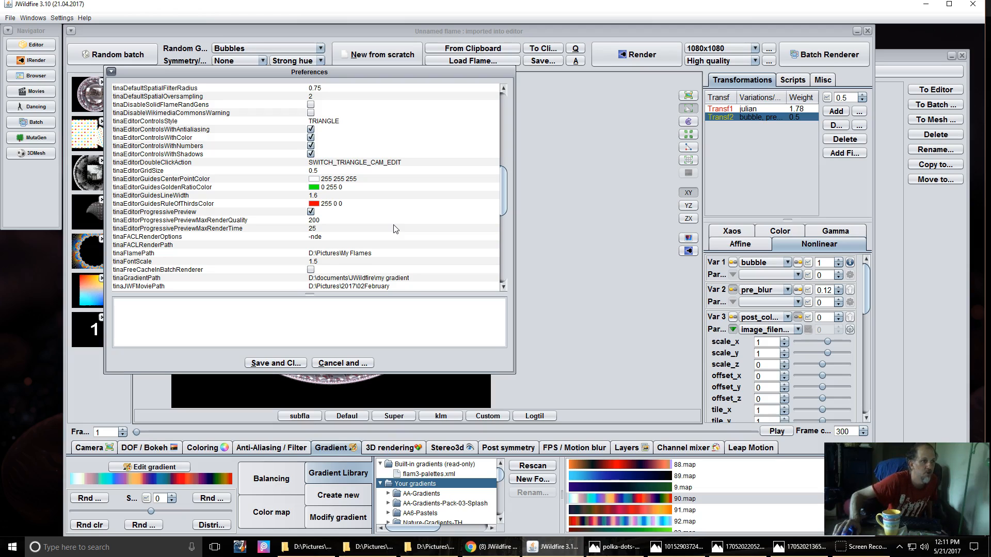
scroll(395, 228, "down", 4)
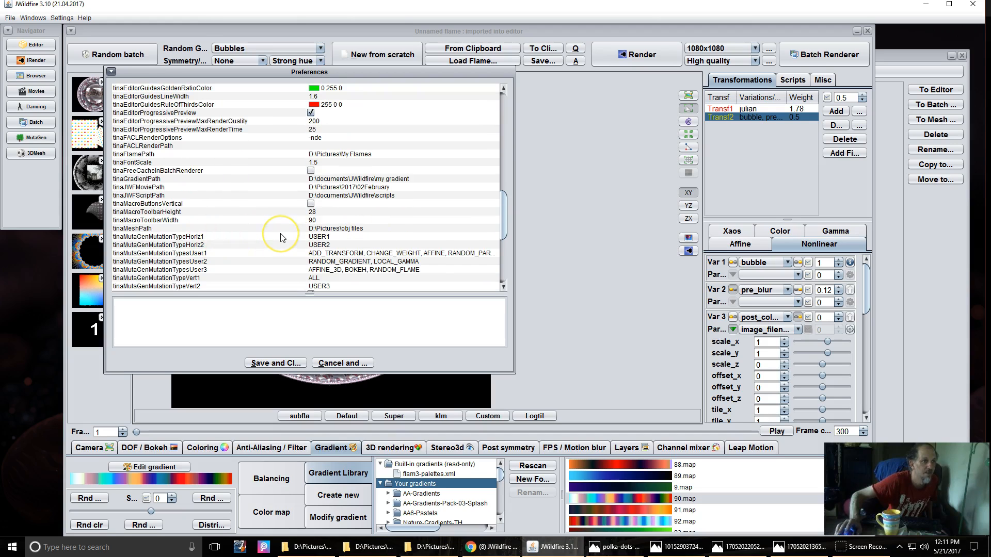
scroll(281, 237, "down", 1)
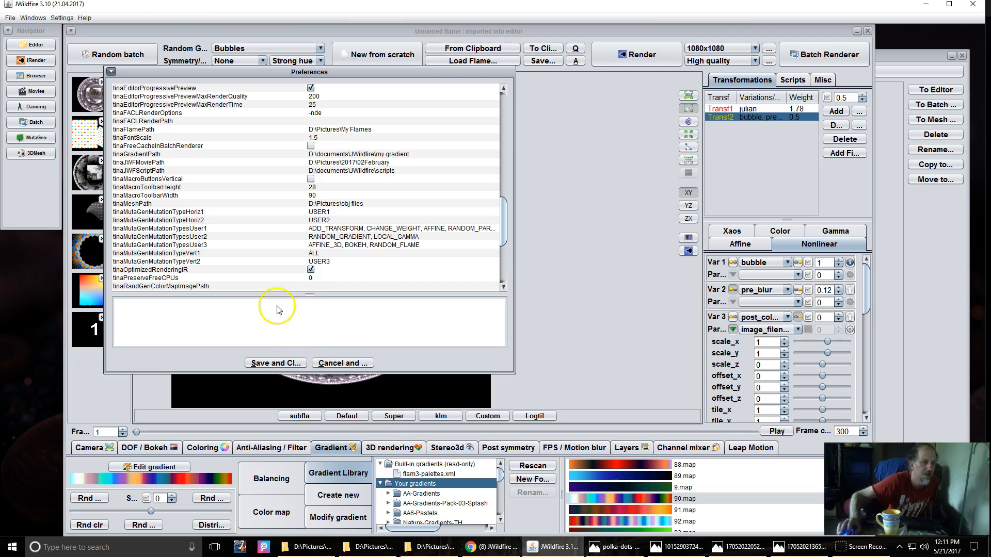
left_click(336, 364)
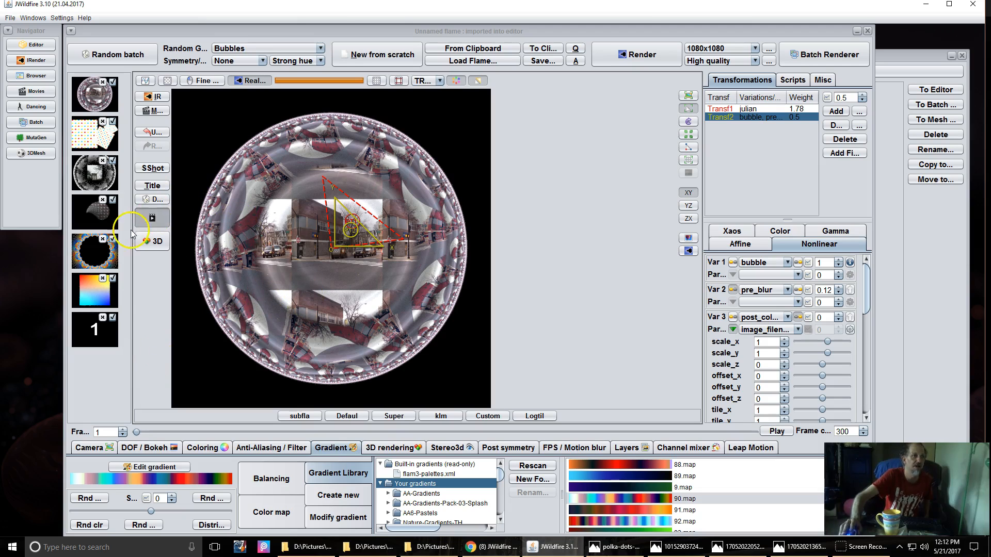
Step: Load the gray tiled shell-shaped flame from the thumbnails, select its second transform and toggle the triangle editing mode
left_click(97, 221)
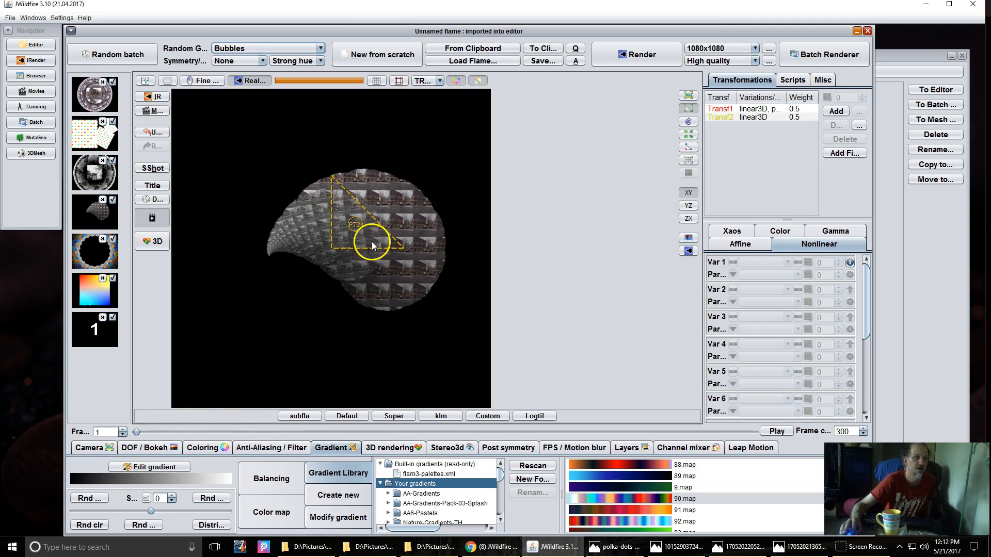
left_click(773, 118)
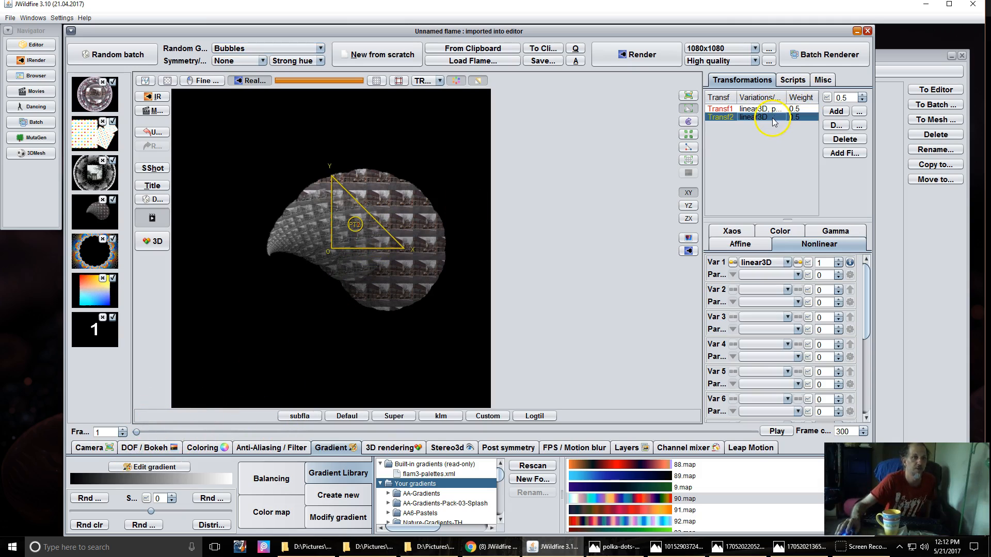
left_click(481, 83)
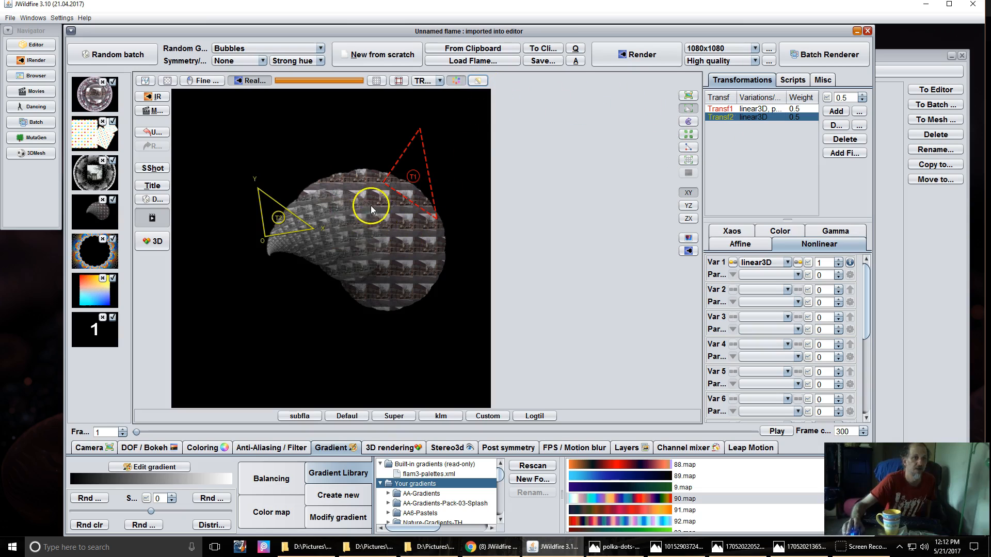
Step: Move the second transform's triangle down and outward to the left, and move and rotate the first transform's triangle toward the flame's upper right
left_click_drag(266, 231, 203, 282)
left_click_drag(426, 194, 481, 157)
left_click(422, 194)
left_click_drag(422, 168, 404, 184)
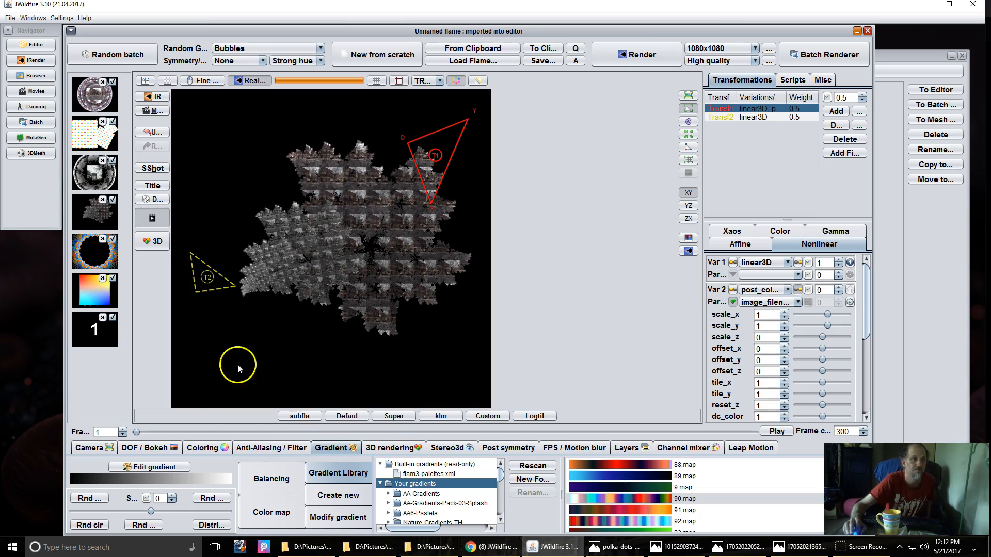
Step: Raise the flame's brightness to 26.64 in the coloring settings
left_click(202, 449)
left_click_drag(146, 463, 614, 240)
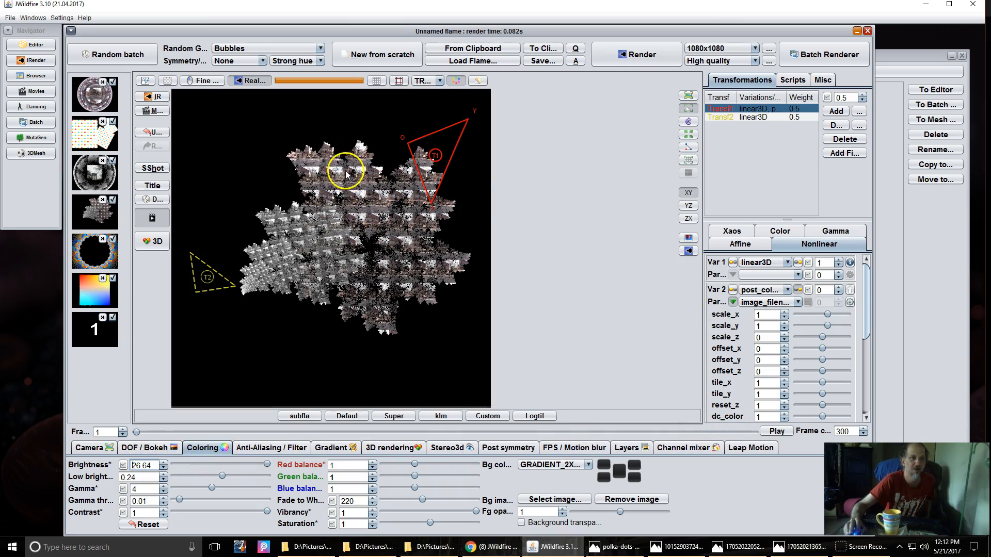
left_click(213, 282)
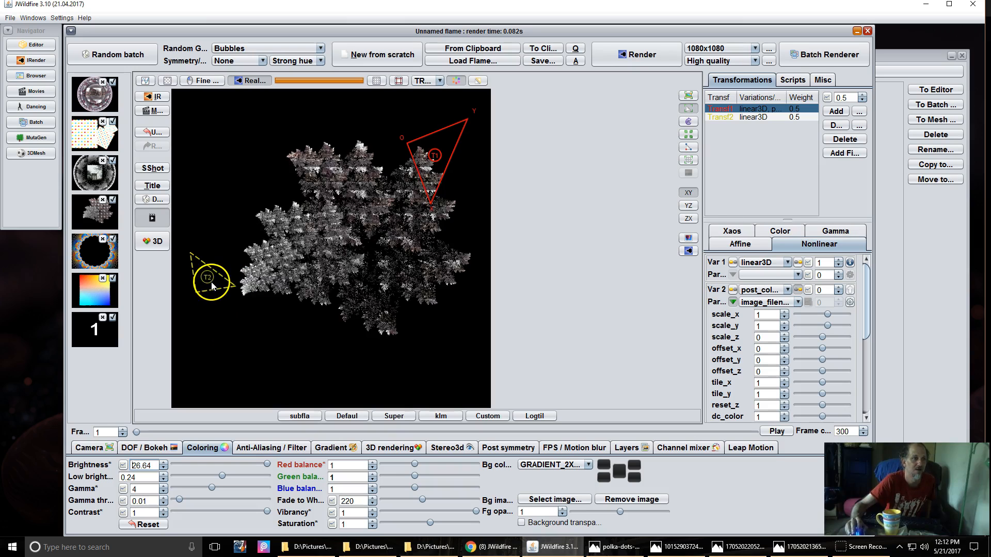
Step: Select the second transform and rotate and enlarge its triangle to the left of the flame
left_click(209, 284)
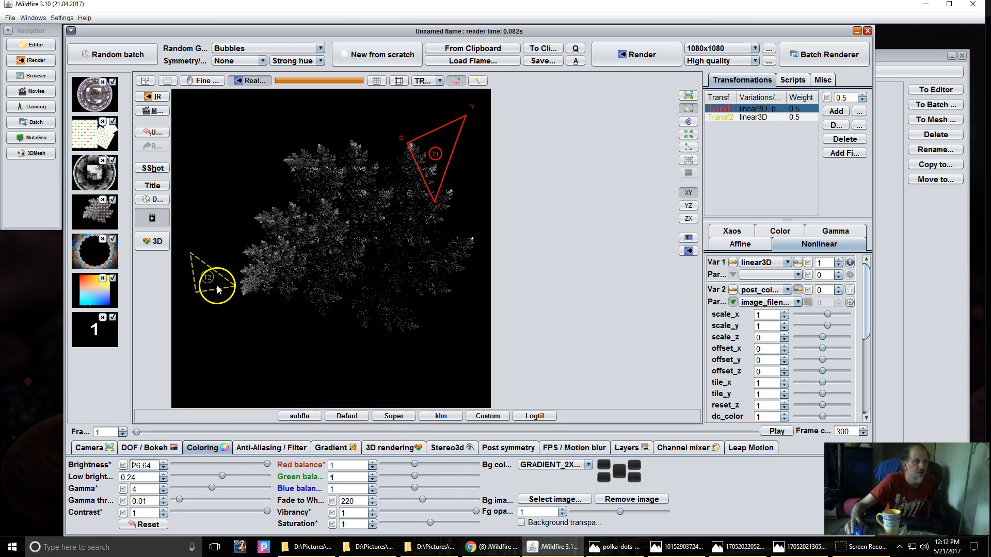
left_click_drag(214, 289, 267, 285)
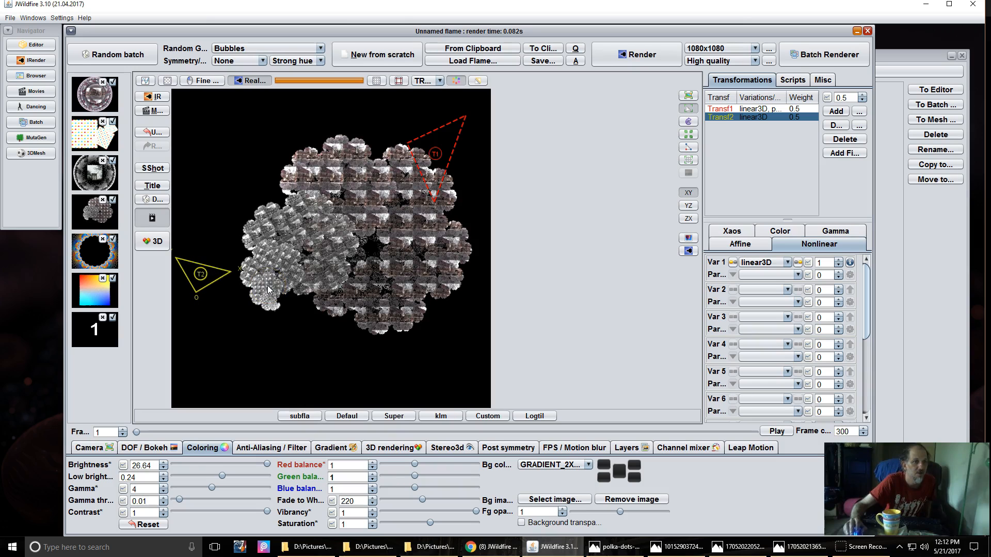
mouse_move(267, 289)
left_mouse_down()
mouse_move(288, 287)
mouse_move(258, 274)
left_mouse_up()
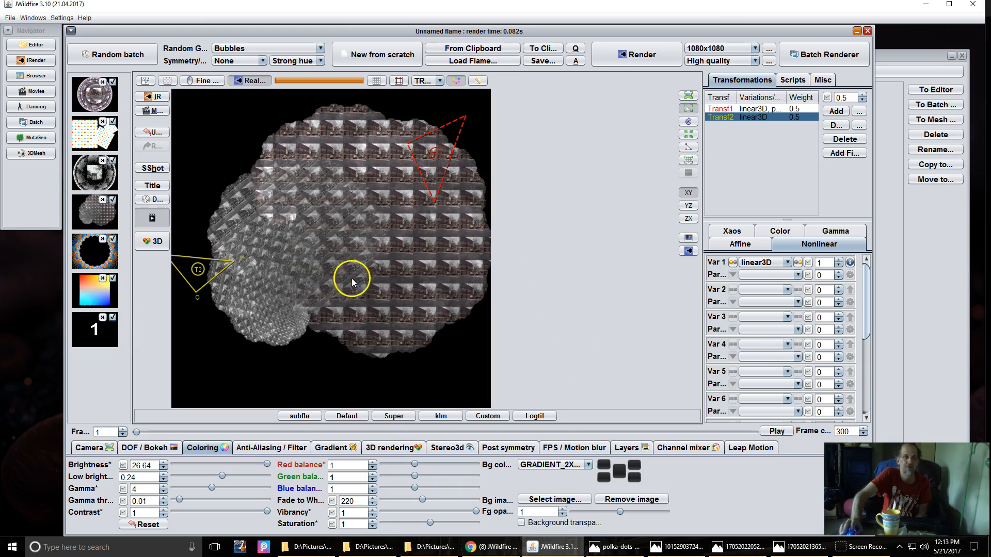
Step: Load the number 1 flame from the thumbnails, select its transform and choose the inlined_image parameter of its second variation
left_click(95, 333)
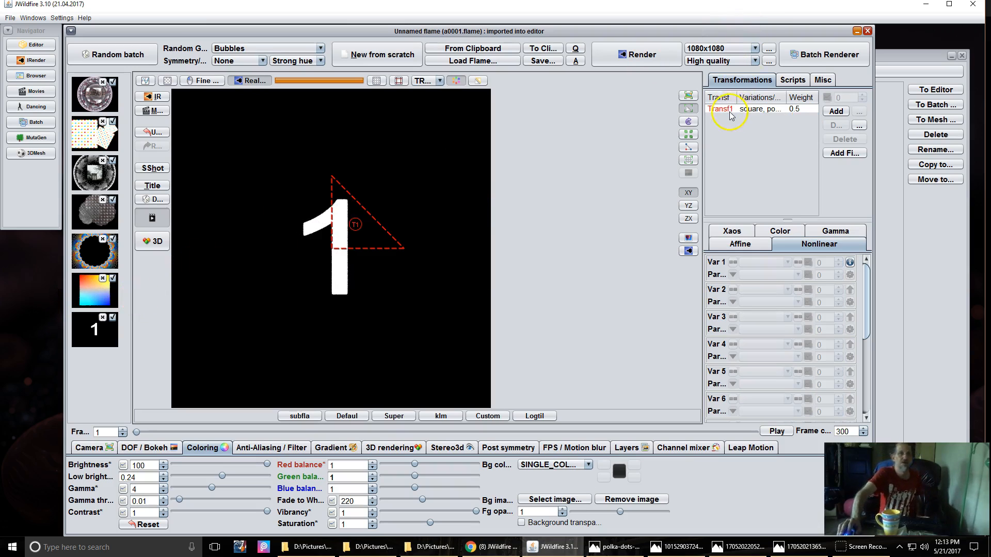
left_click(757, 114)
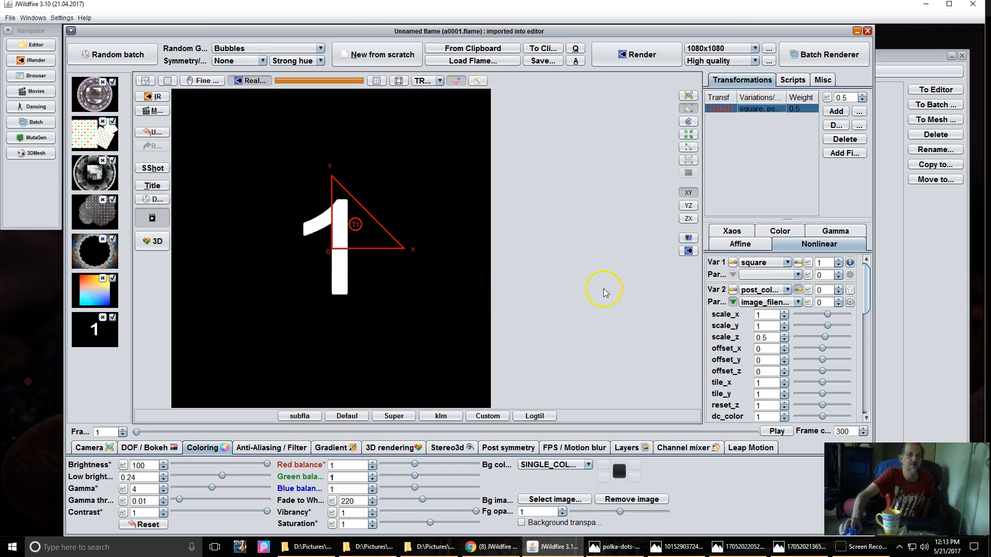
left_click(772, 303)
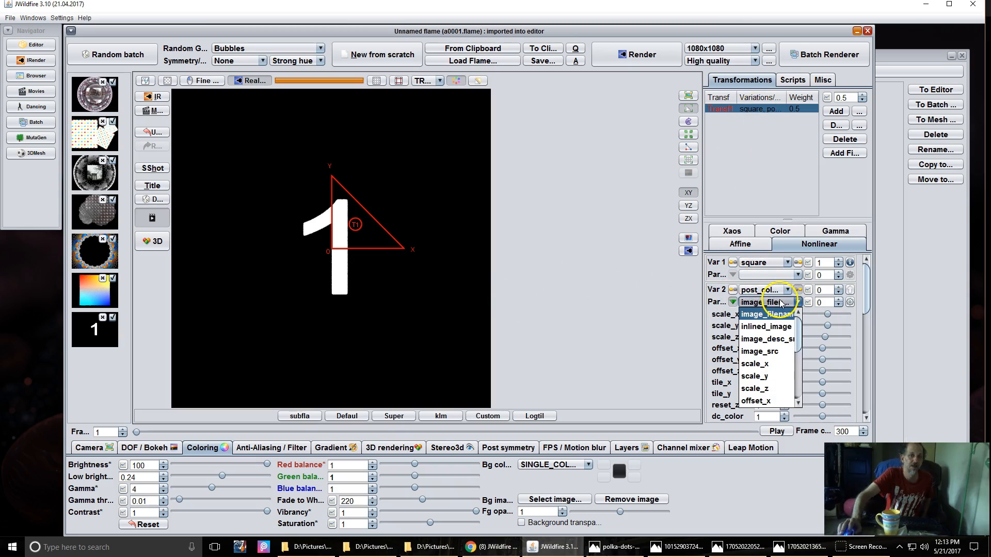
left_click(776, 328)
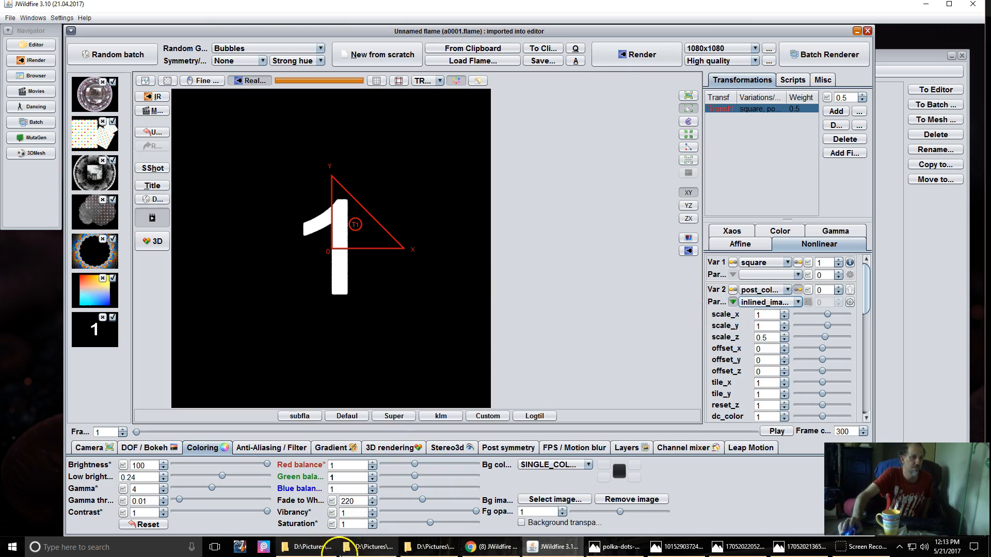
Step: Switch to File Explorer and look through the numbered PNG files in the 2016\3March\New Folder (2) folder
left_click(368, 547)
left_click(305, 547)
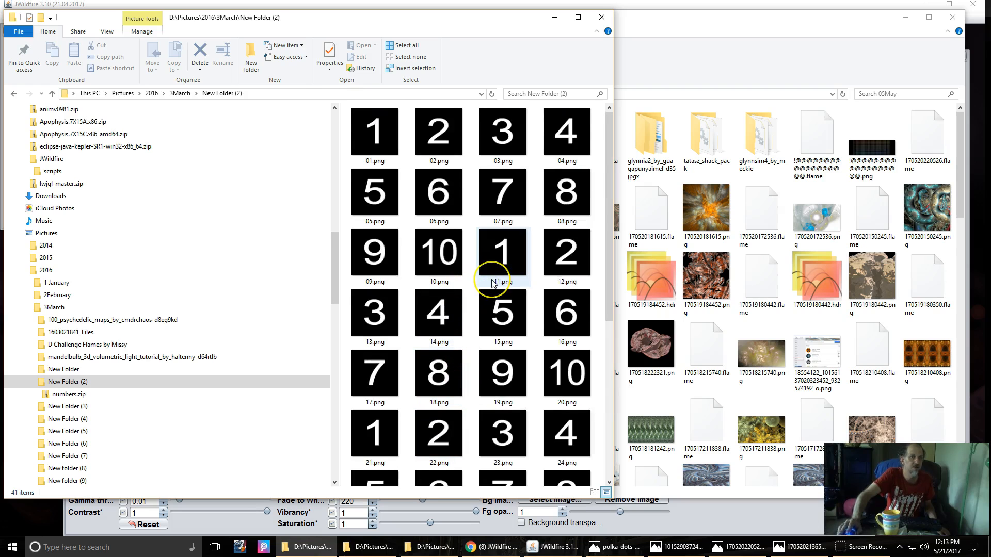
scroll(494, 289, "down", 3)
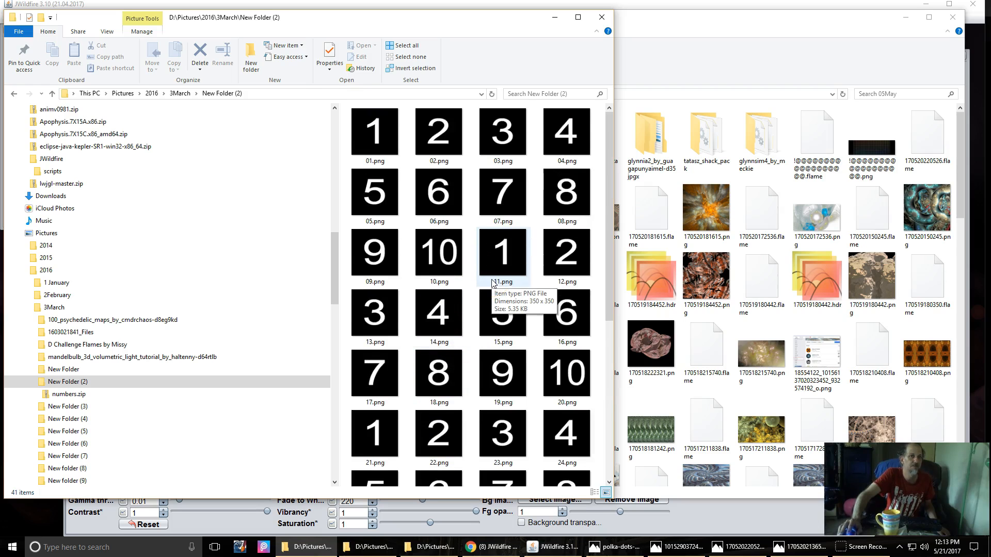
scroll(497, 377, "down", 2)
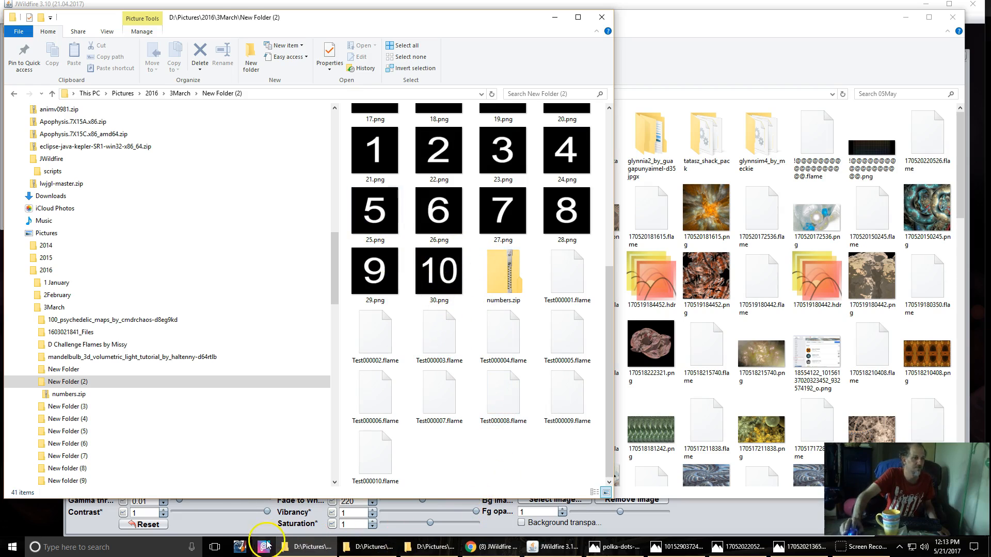
Step: Return to JWildfire and set the second variation's sequence start value to 5
left_click(218, 523)
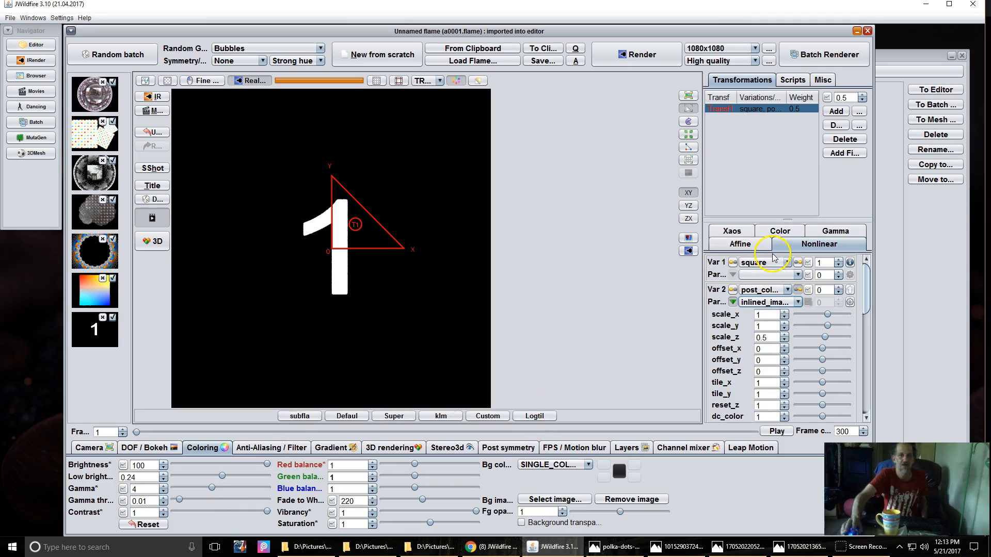
scroll(867, 297, "down", 1)
scroll(867, 297, "down", 1)
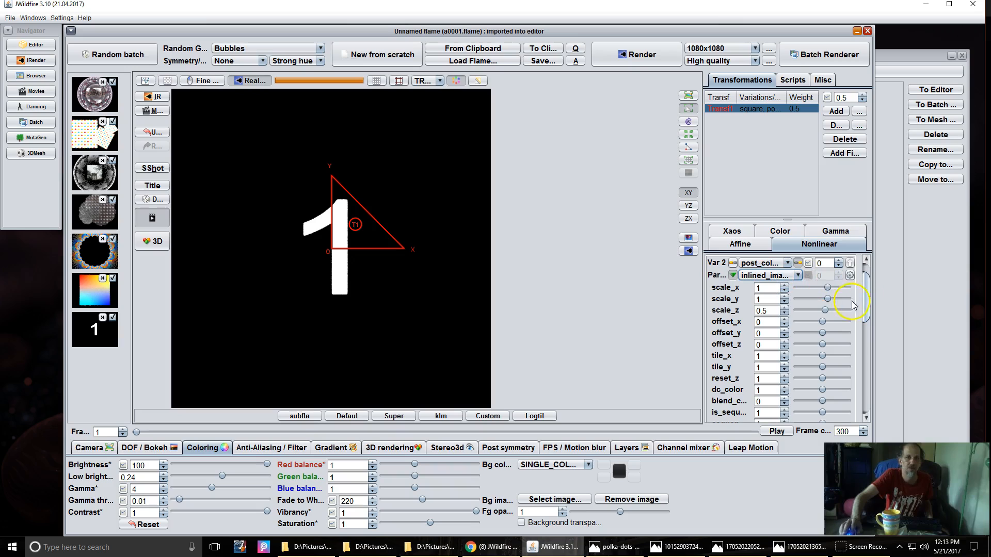
left_click_drag(869, 293, 866, 313)
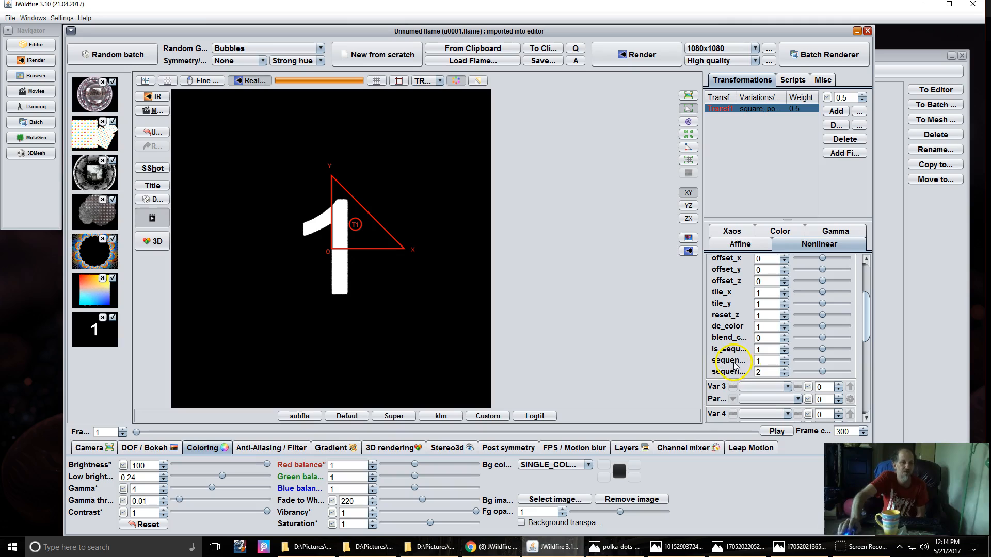
left_click(492, 548)
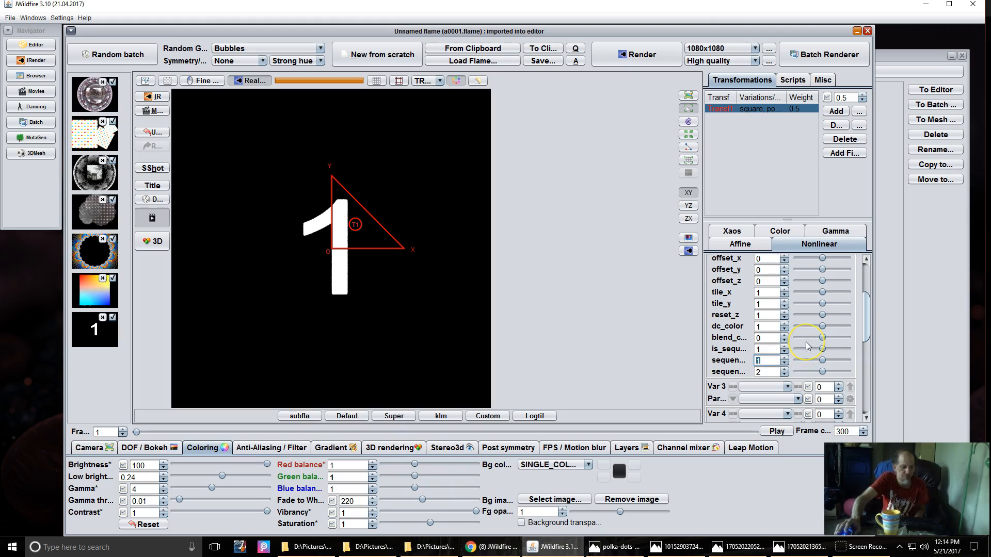
type("5")
left_click(767, 348)
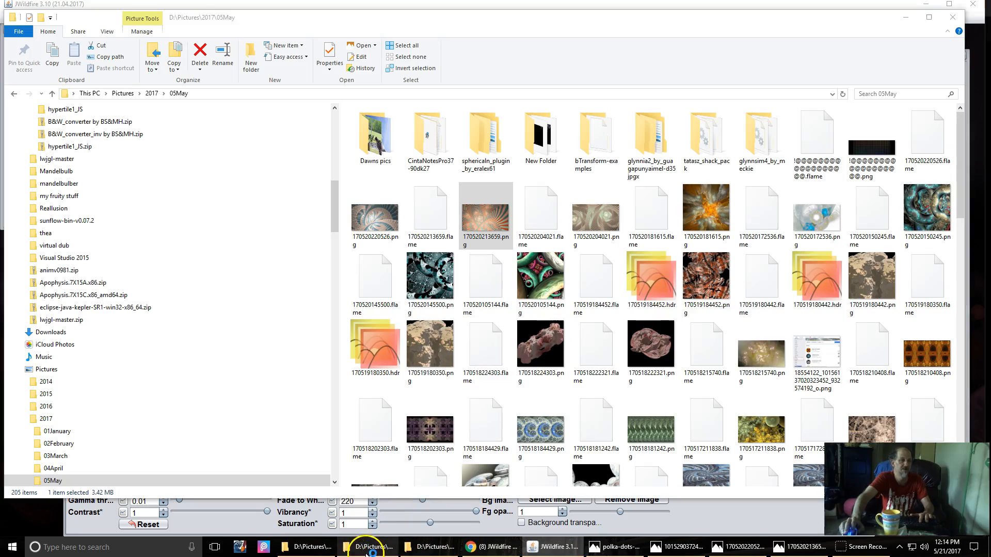
Step: Switch to File Explorer to view the numbered images, and open 2017\05May\New Folder to examine its image sequence
left_click(367, 547)
left_click(306, 545)
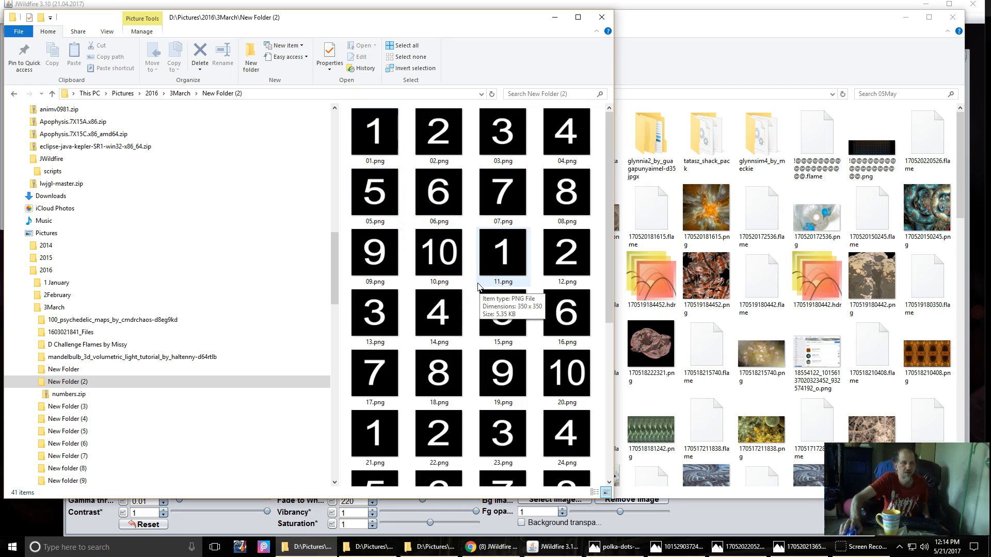
left_click(428, 548)
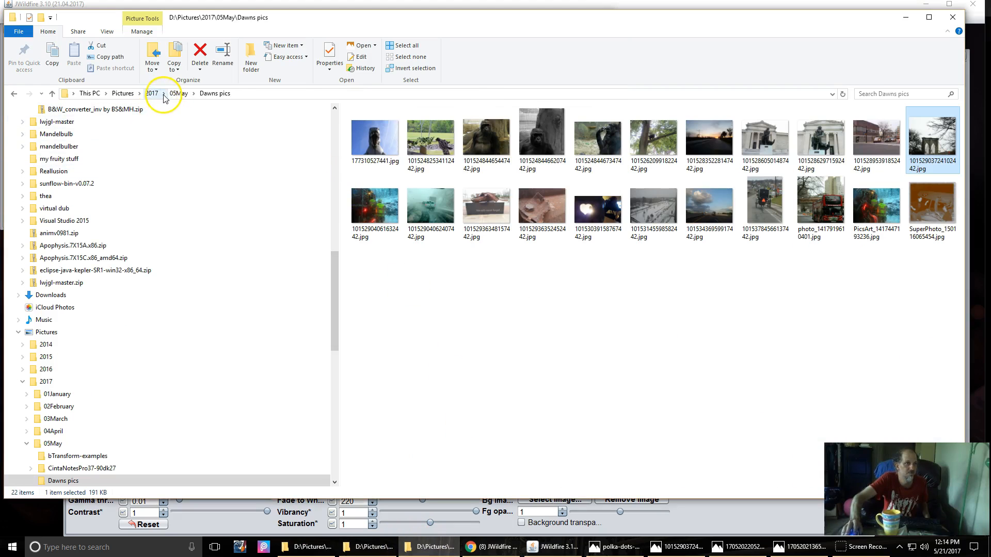
left_click(177, 94)
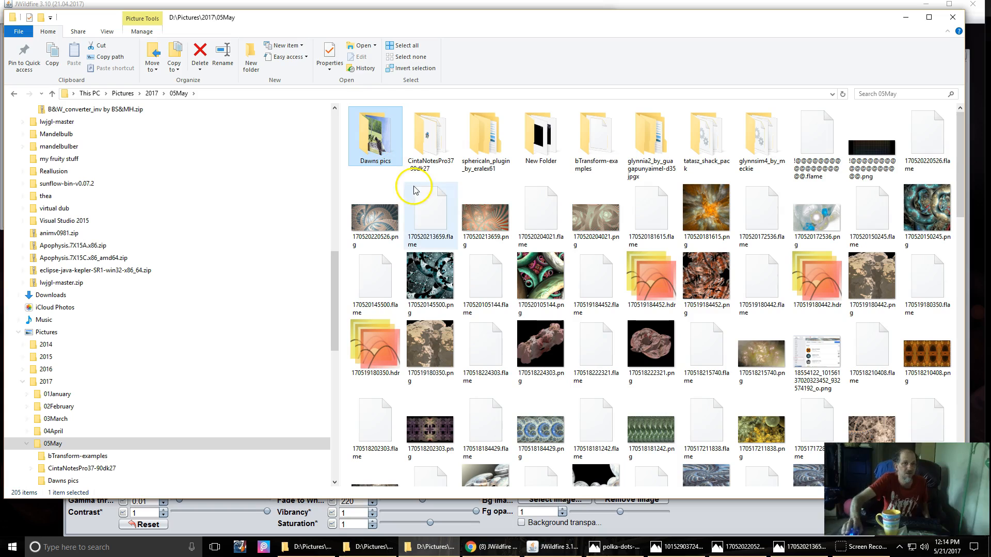
double_click(549, 148)
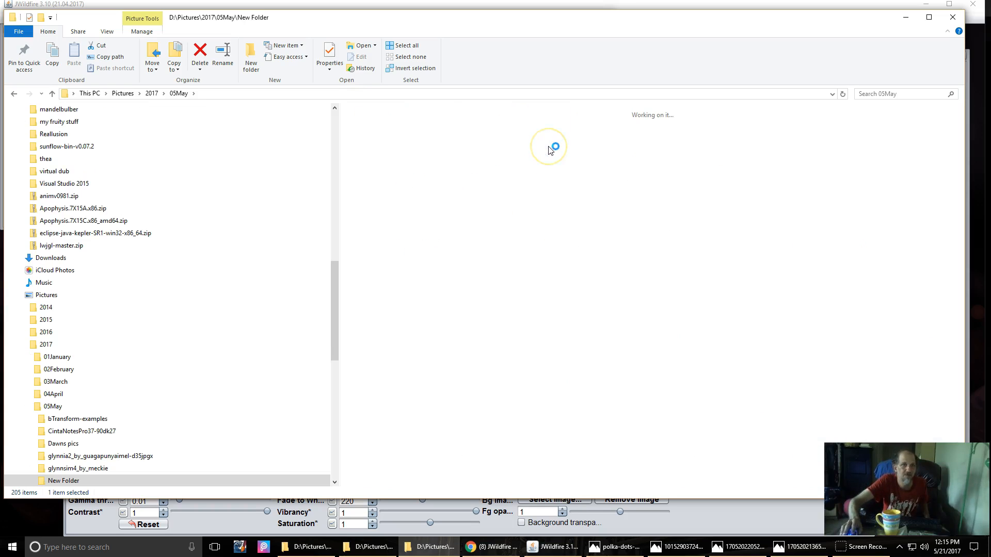
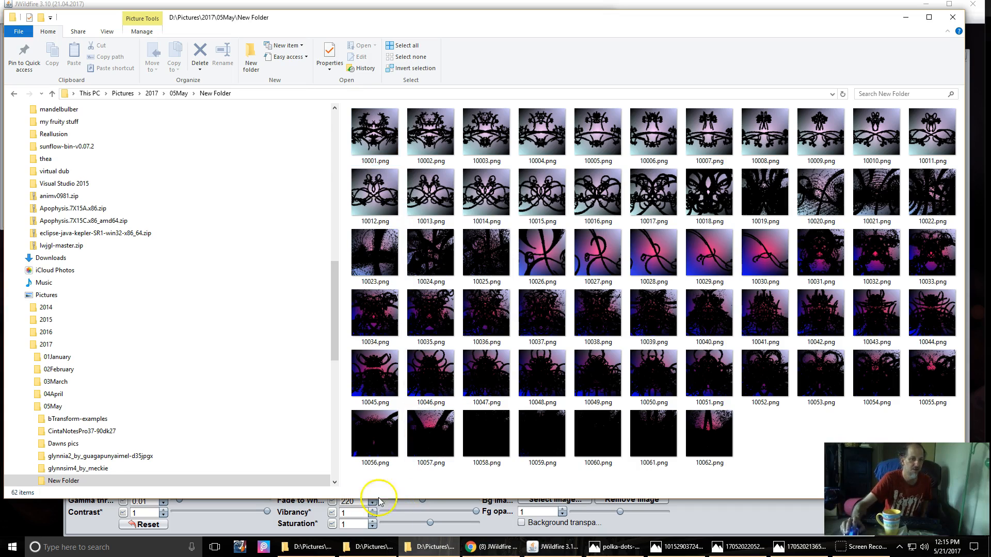
Step: Return to JWildfire and lower the second variation's sequence start value to 1
left_click(553, 547)
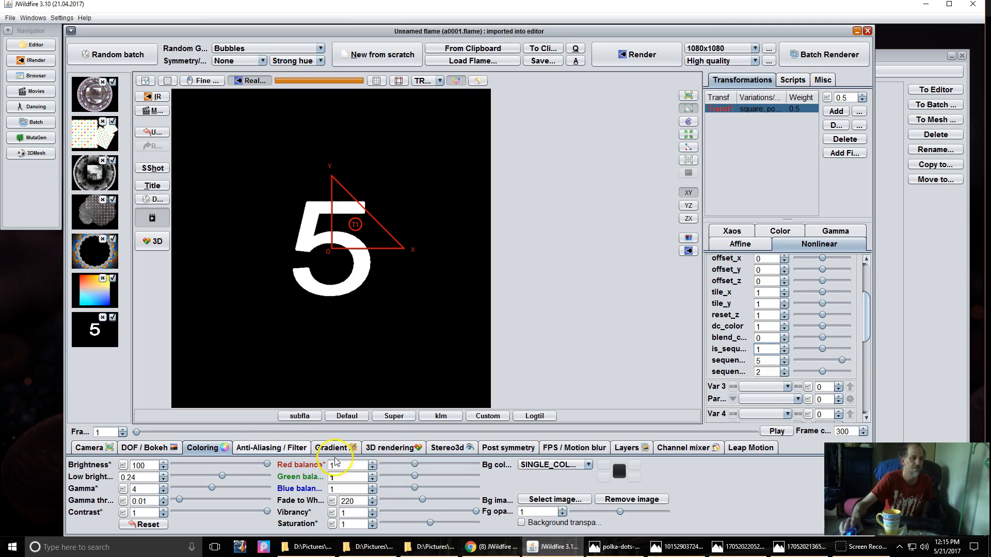
left_click(784, 363)
left_click(784, 363)
left_click(784, 363)
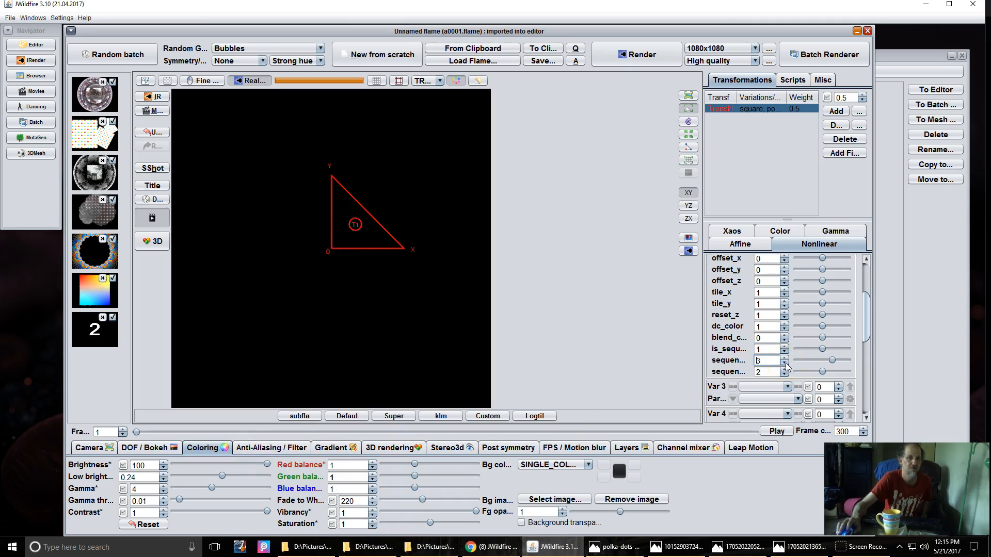
left_click(784, 363)
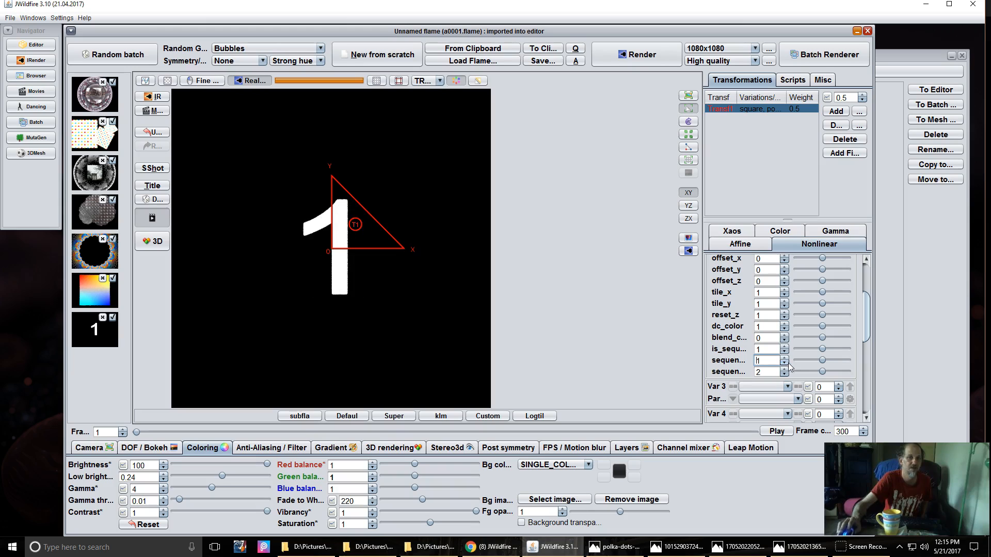
Step: Switch to File Explorer and review the numbered images in New Folder (2) through 30.png
left_click(368, 551)
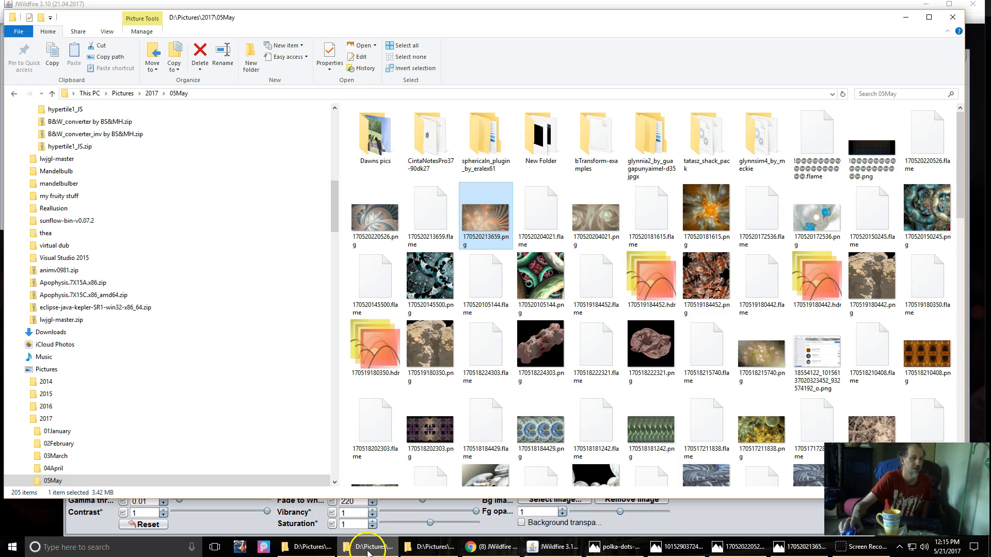
left_click(308, 548)
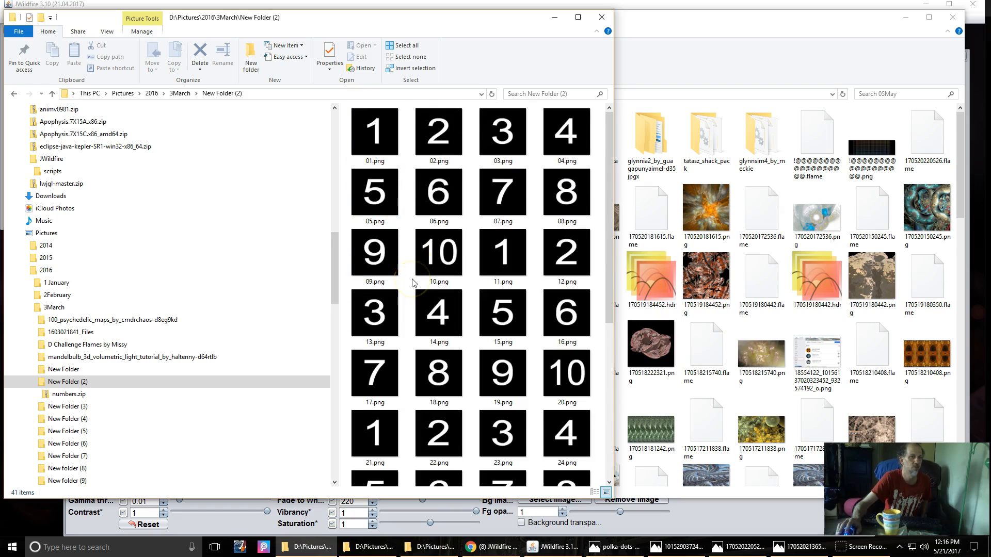
scroll(412, 283, "down", 3)
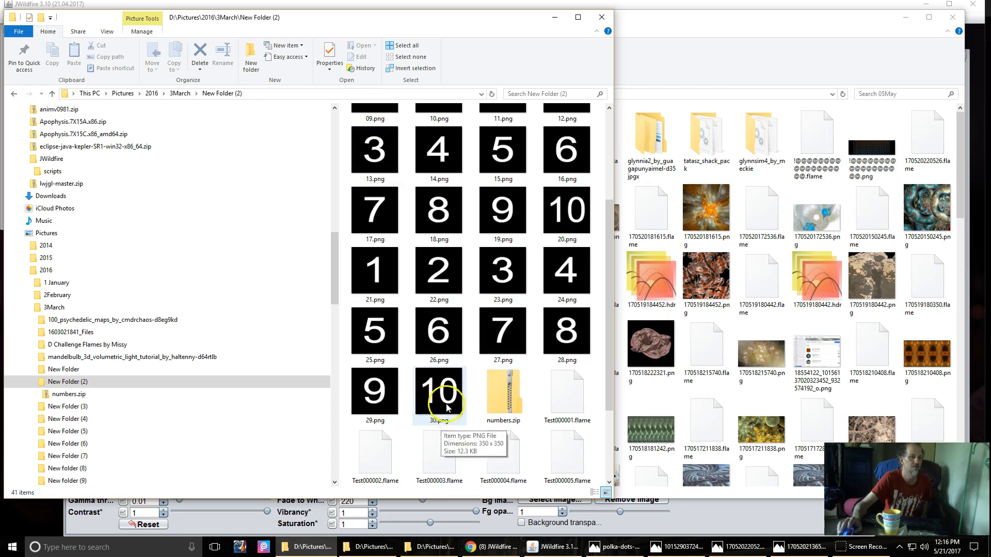
Step: Return to JWildfire and scrub the animation to frame 10 and onward to frame 30 to check the image sequence
left_click(552, 547)
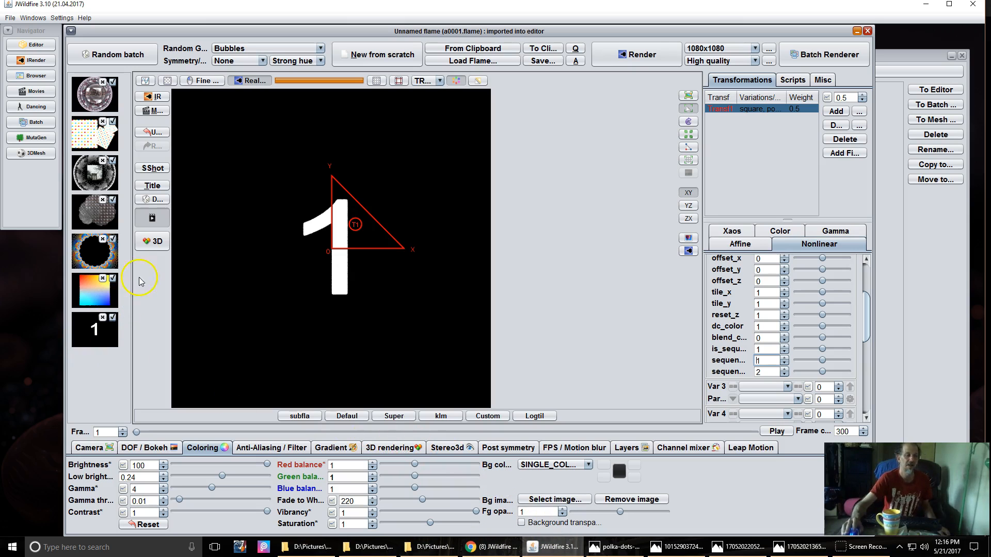
left_click(149, 217)
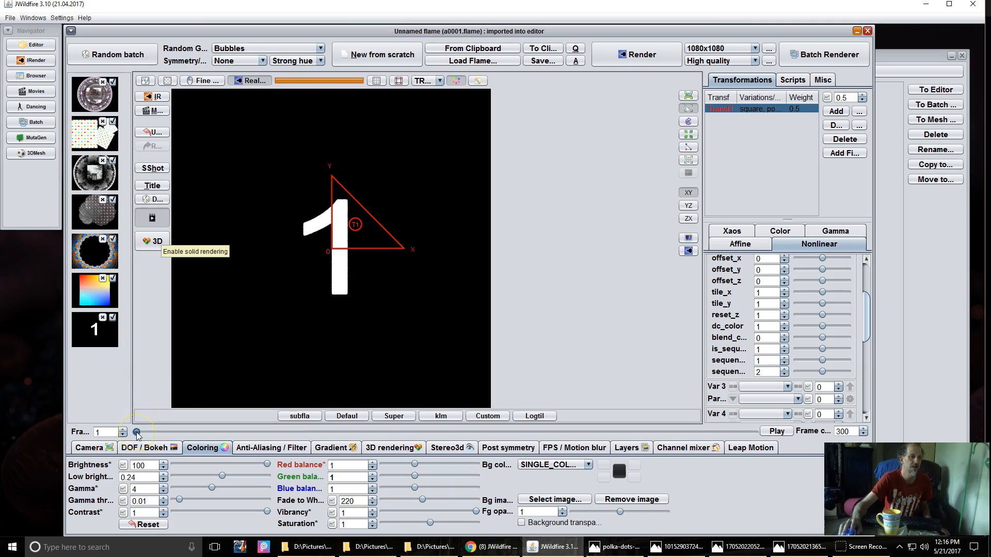
mouse_move(137, 433)
left_mouse_down()
mouse_move(175, 433)
mouse_move(156, 439)
left_mouse_up()
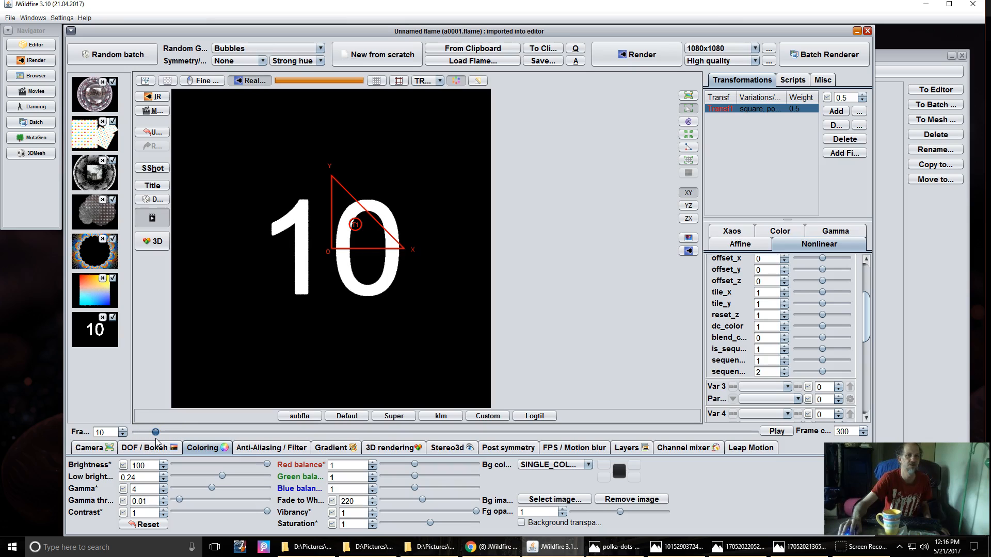
left_click_drag(157, 440, 177, 443)
left_click_drag(179, 439, 199, 436)
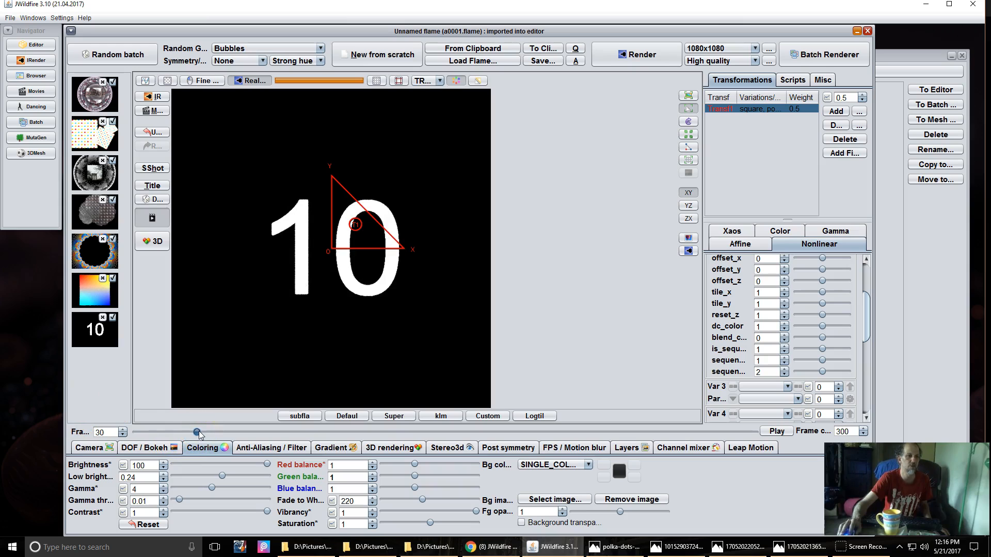
Step: Check the flame at frames 31, 38 and 76, beyond the image sequence, and return to frame 10
left_click(214, 430)
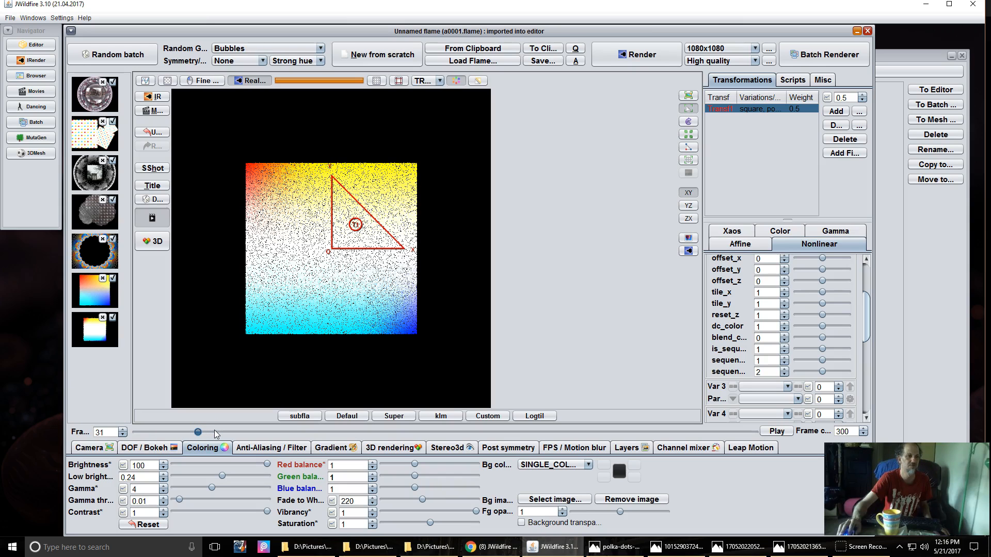
left_click(215, 432)
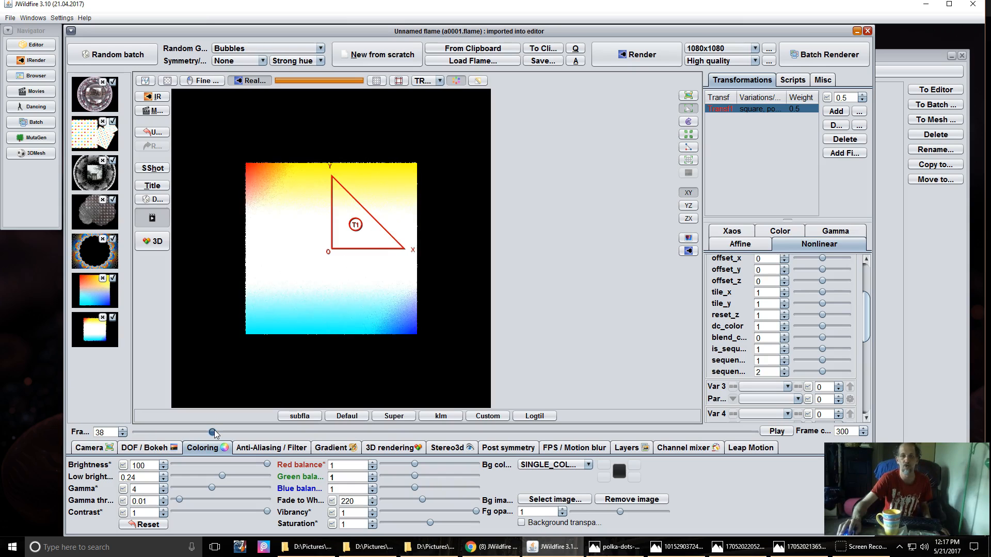
left_click(231, 432)
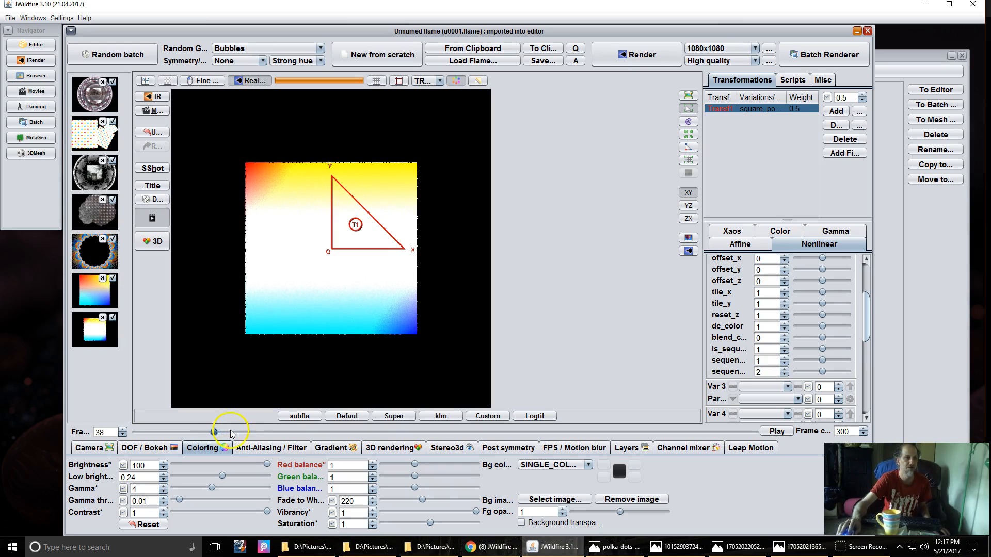
left_click(294, 434)
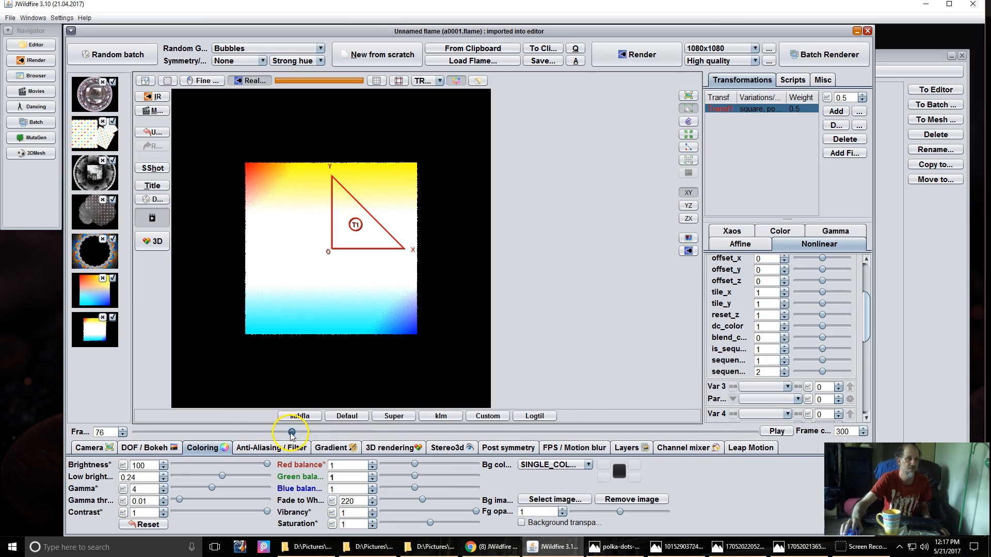
left_click_drag(291, 433, 155, 434)
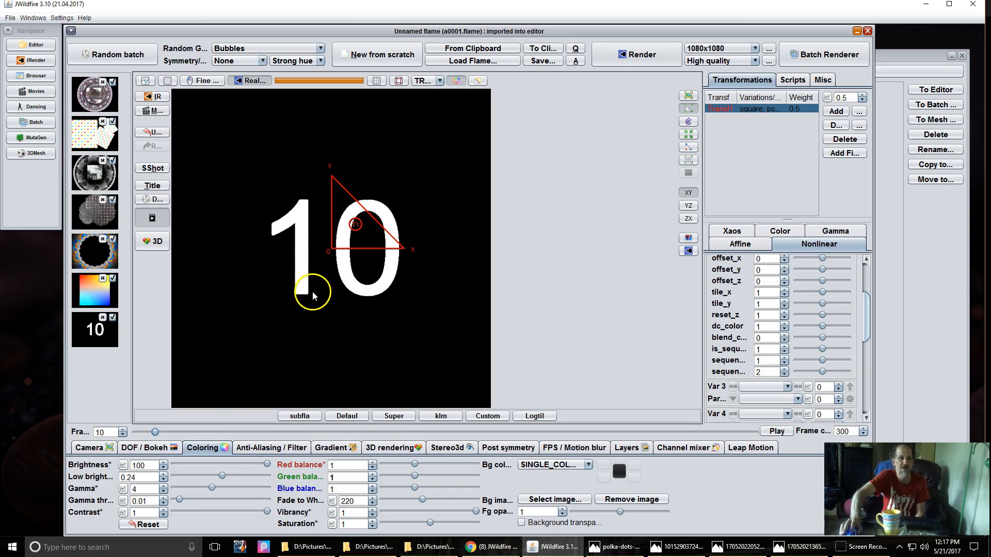
Step: Switch to Chrome and load the DeviantArt profile from the bookmarks in a new tab
left_click(490, 548)
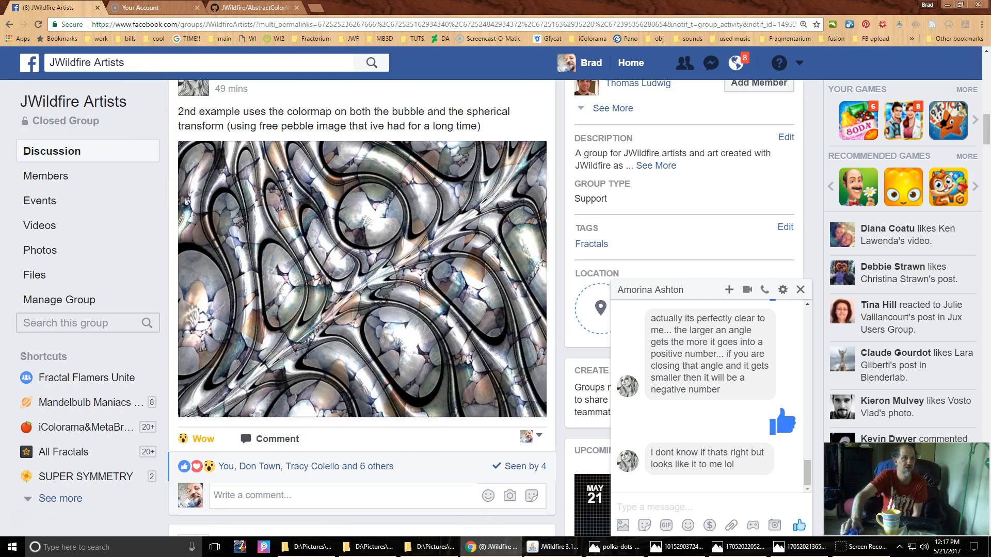
right_click(434, 42)
left_click(459, 48)
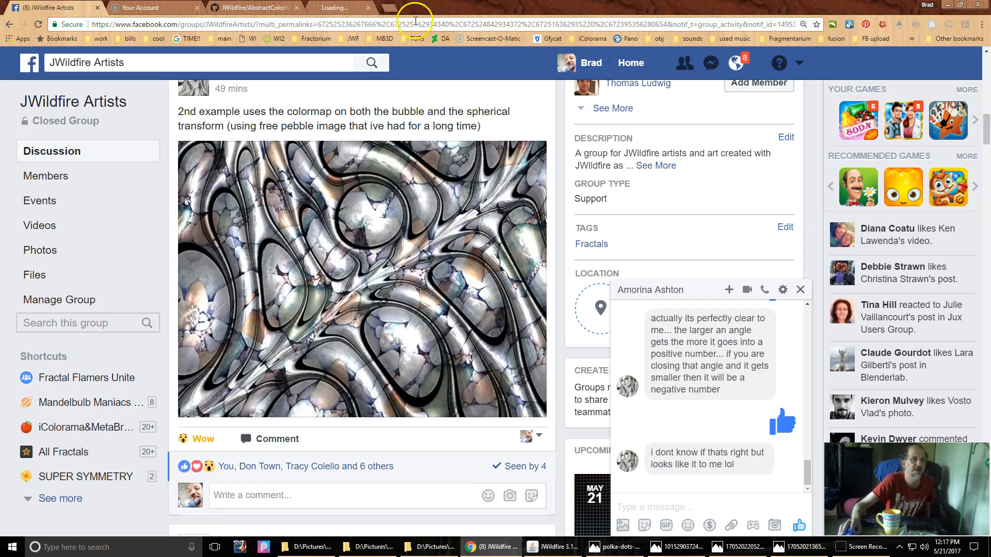
left_click(338, 7)
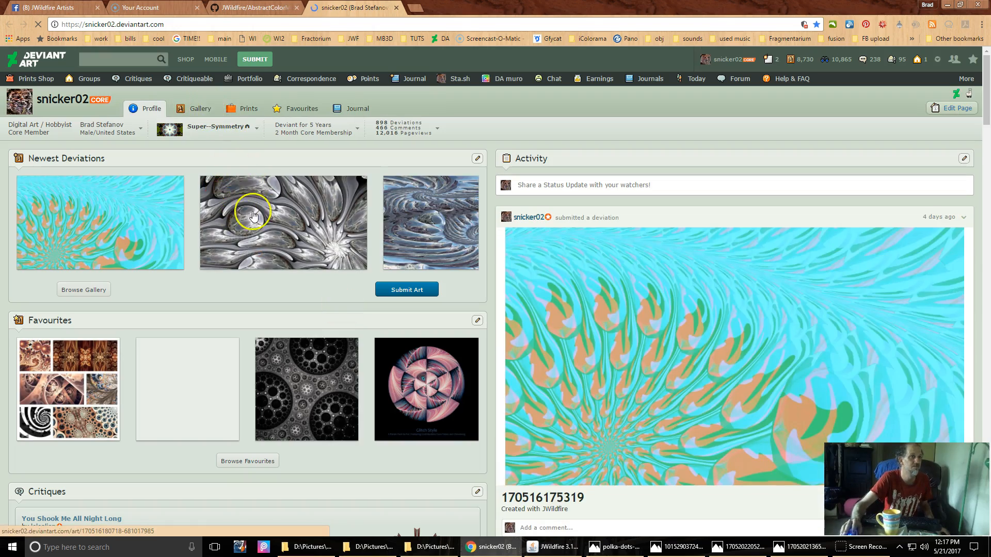
Step: Open the profile's DeviantArt gallery and look through the artworks for the colormap image-sequence animation
scroll(317, 319, "down", 10)
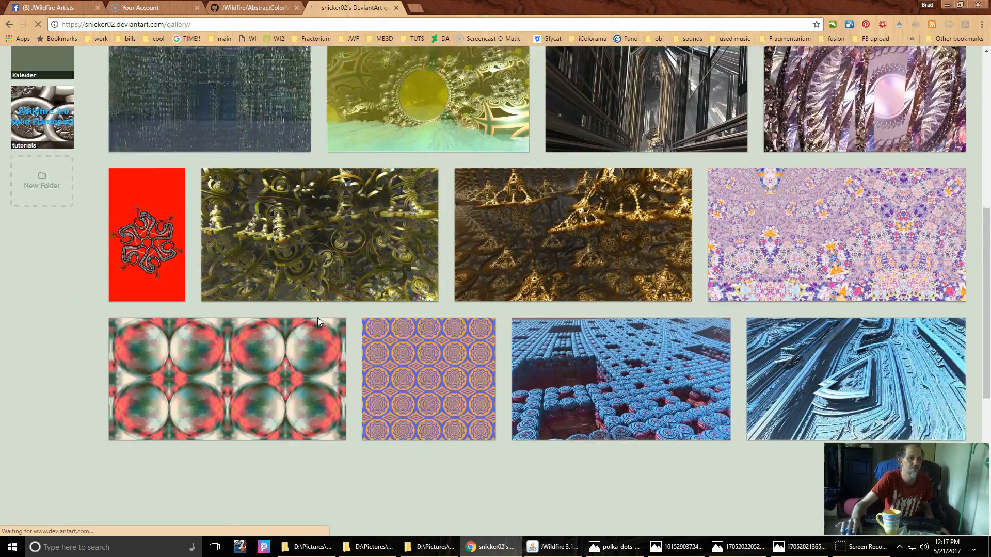
scroll(318, 320, "down", 20)
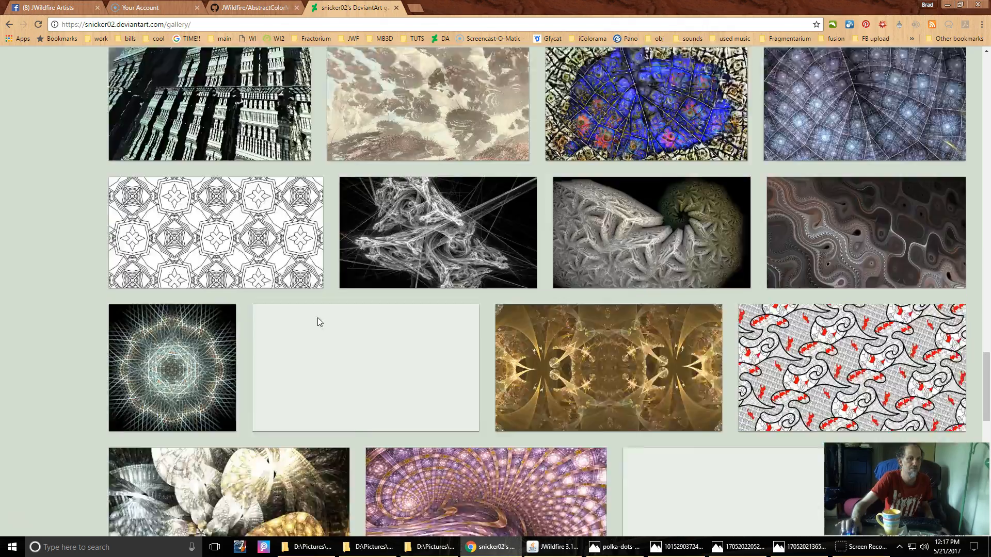
scroll(317, 320, "down", 20)
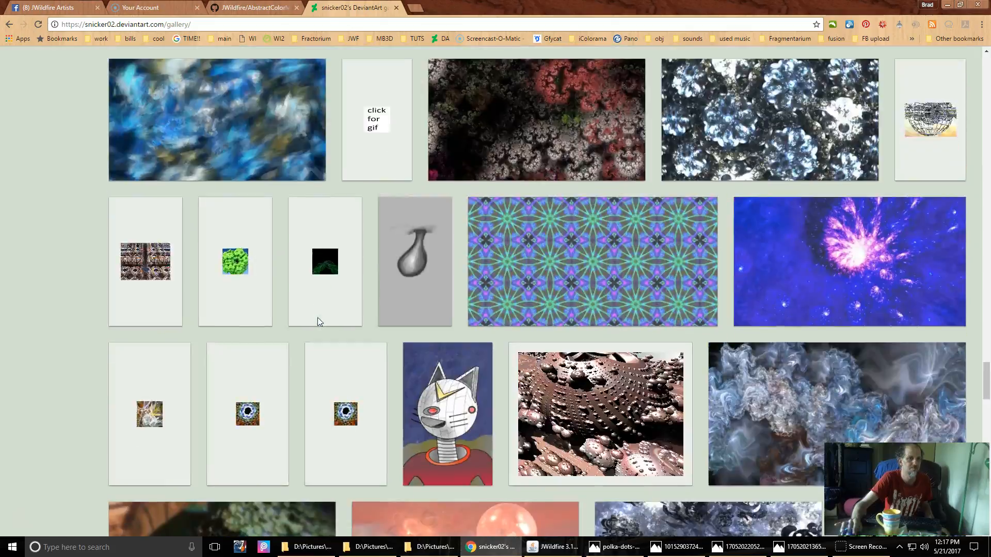
scroll(318, 320, "down", 15)
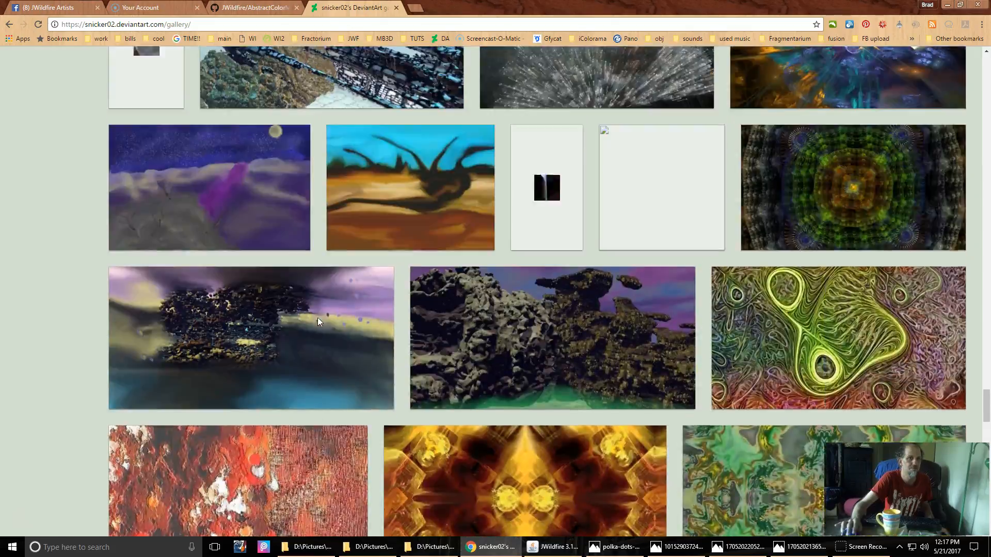
scroll(318, 320, "down", 8)
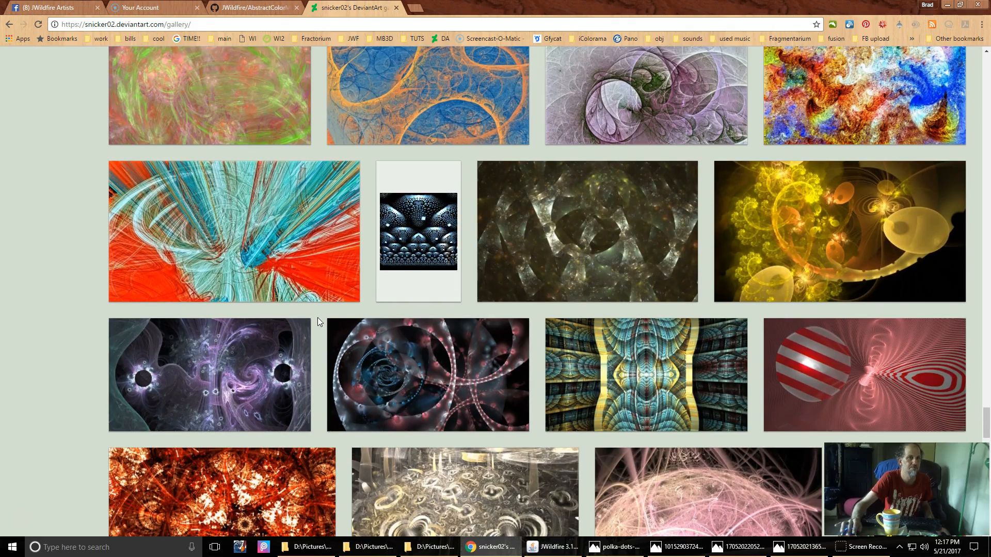
scroll(317, 321, "down", 15)
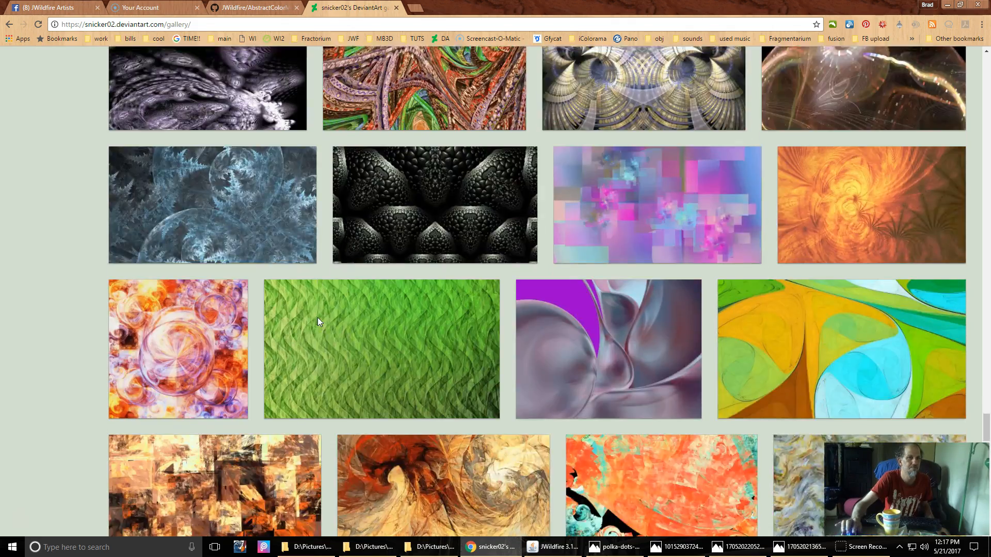
scroll(318, 321, "down", 11)
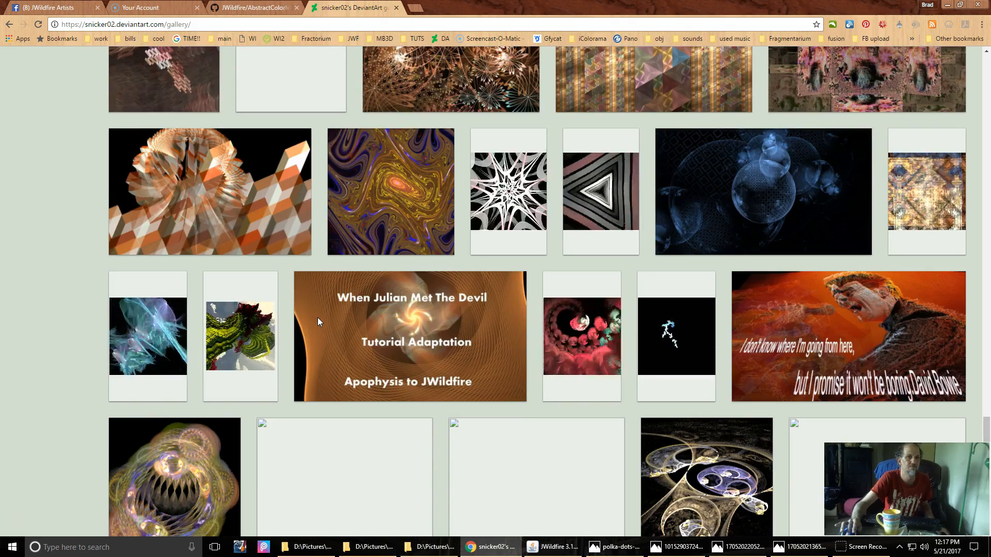
scroll(317, 321, "down", 7)
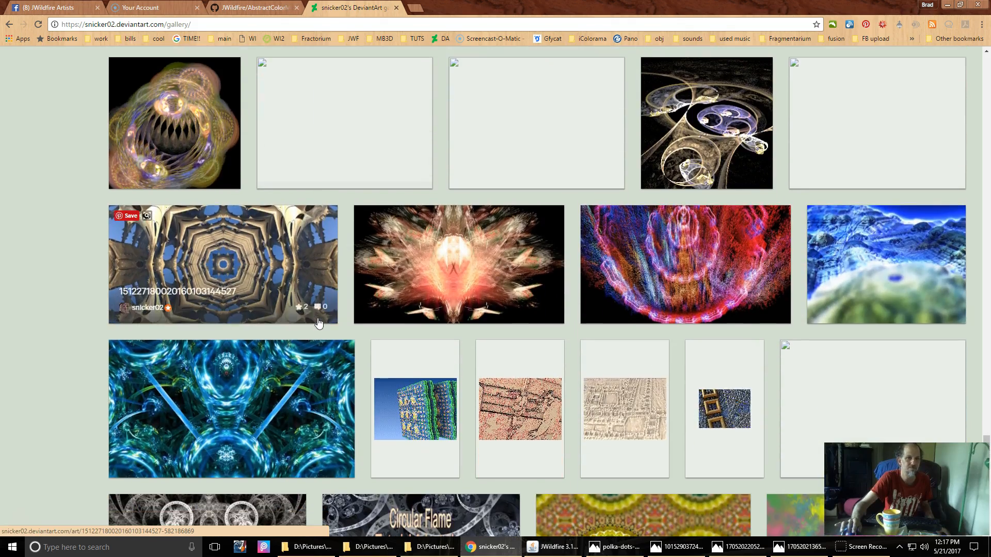
scroll(318, 323, "down", 17)
scroll(318, 323, "down", 8)
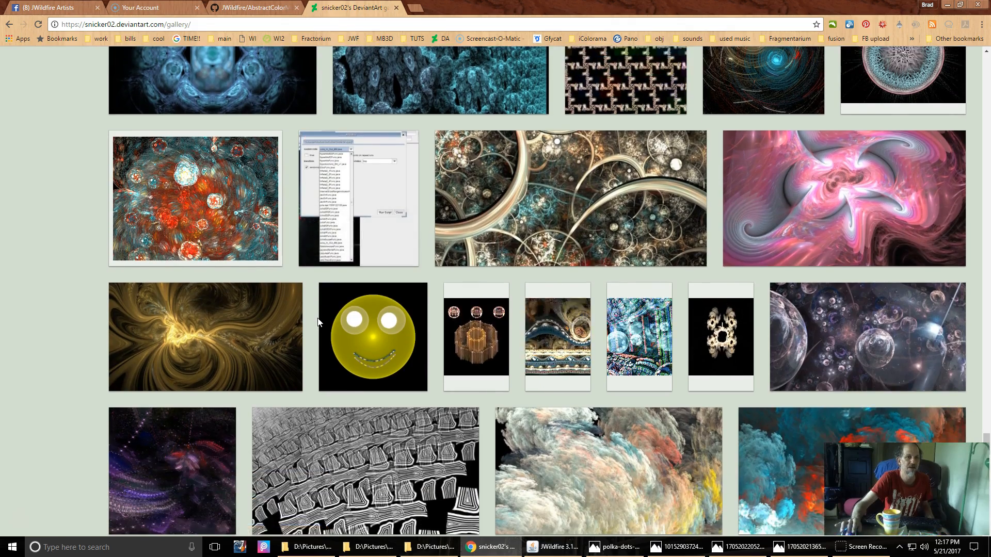
scroll(319, 322, "down", 12)
scroll(319, 322, "down", 13)
scroll(318, 318, "down", 10)
scroll(318, 322, "down", 15)
scroll(318, 320, "down", 12)
scroll(318, 320, "up", 20)
scroll(318, 323, "up", 15)
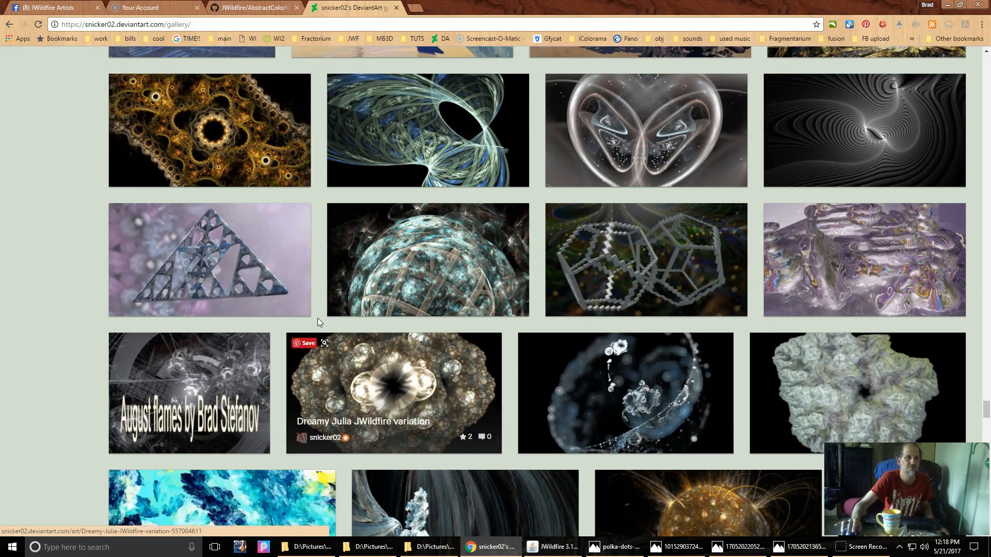
scroll(318, 322, "up", 15)
scroll(318, 323, "up", 7)
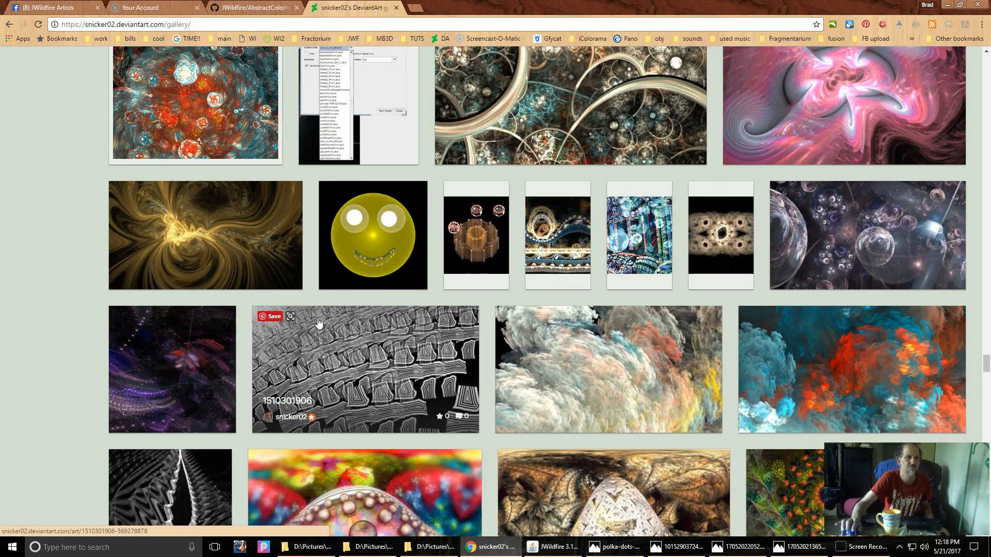
scroll(318, 323, "up", 5)
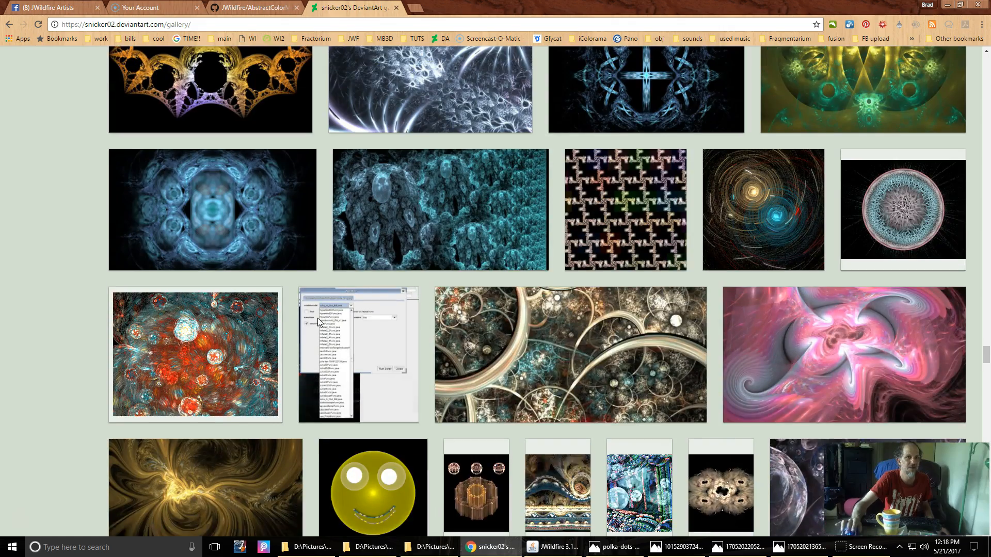
scroll(319, 323, "down", 5)
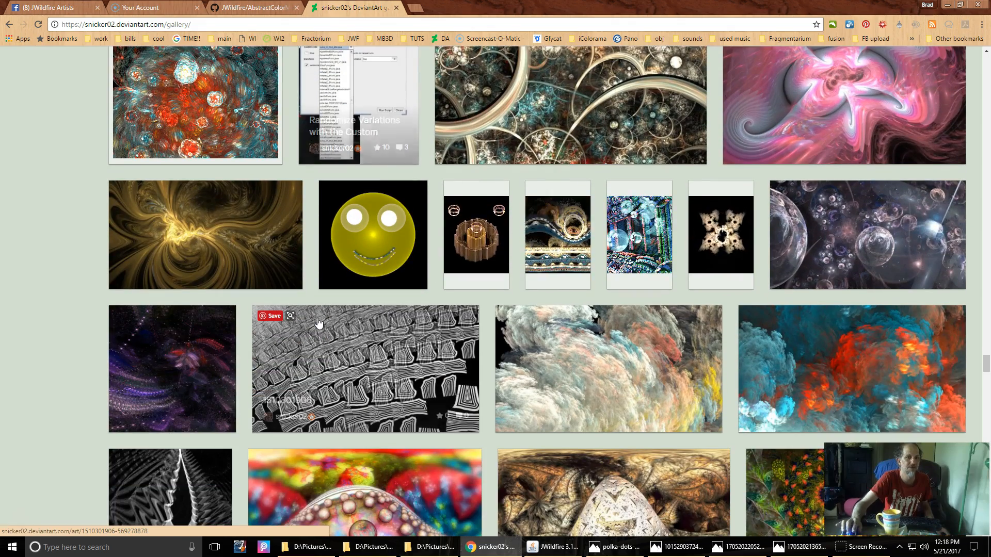
scroll(318, 323, "up", 12)
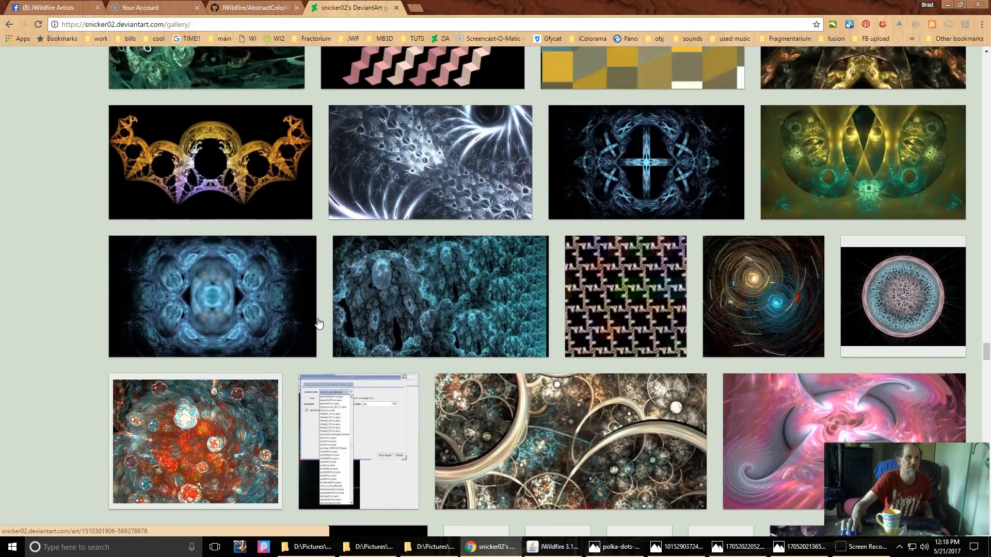
scroll(318, 323, "up", 6)
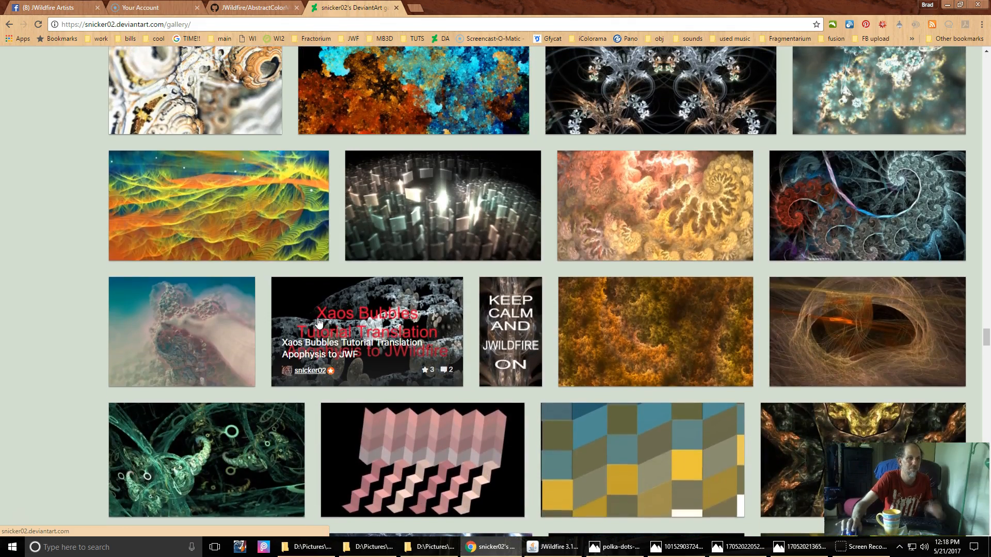
scroll(318, 323, "up", 3)
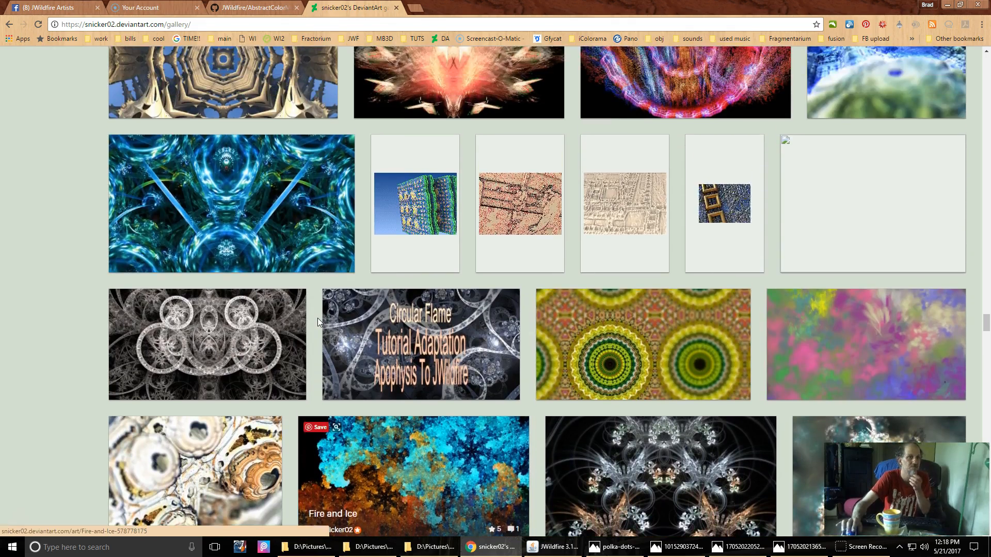
scroll(319, 323, "up", 4)
scroll(318, 322, "up", 5)
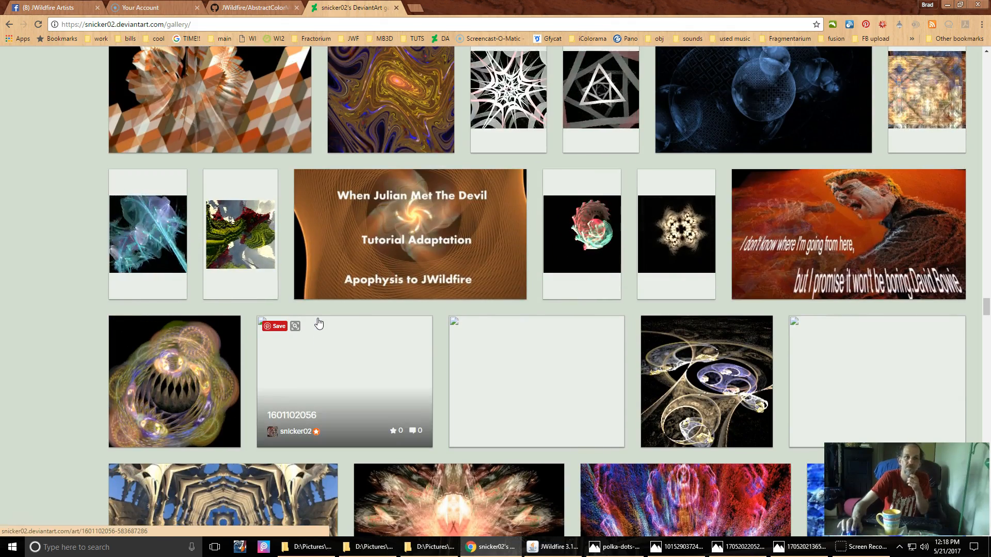
scroll(318, 323, "up", 5)
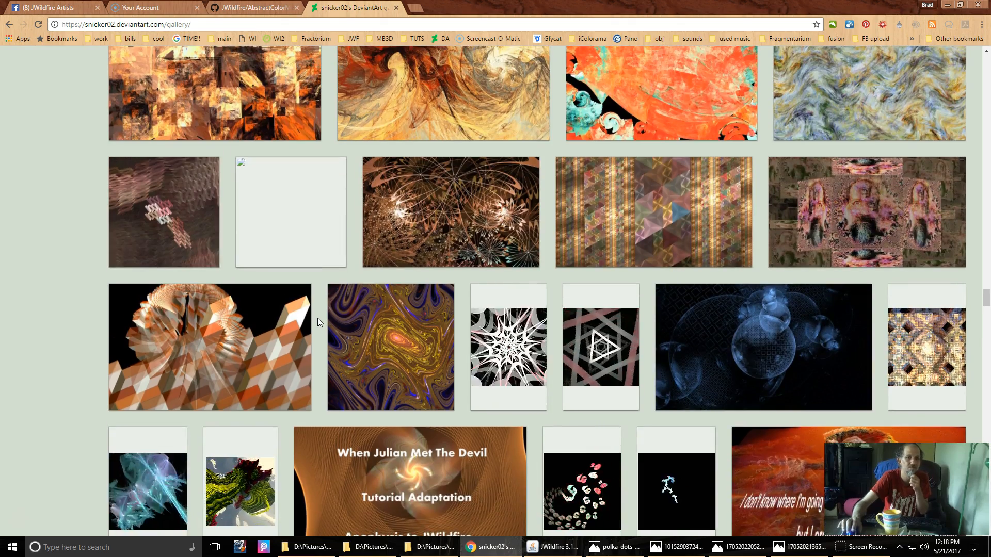
scroll(318, 318, "up", 10)
scroll(319, 323, "up", 7)
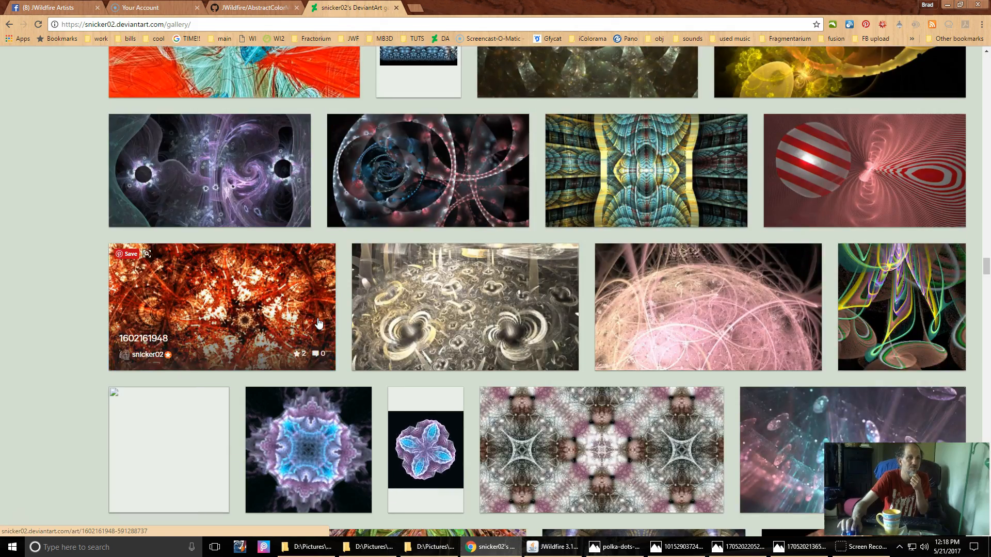
scroll(319, 323, "up", 15)
scroll(318, 323, "up", 15)
scroll(318, 323, "up", 15)
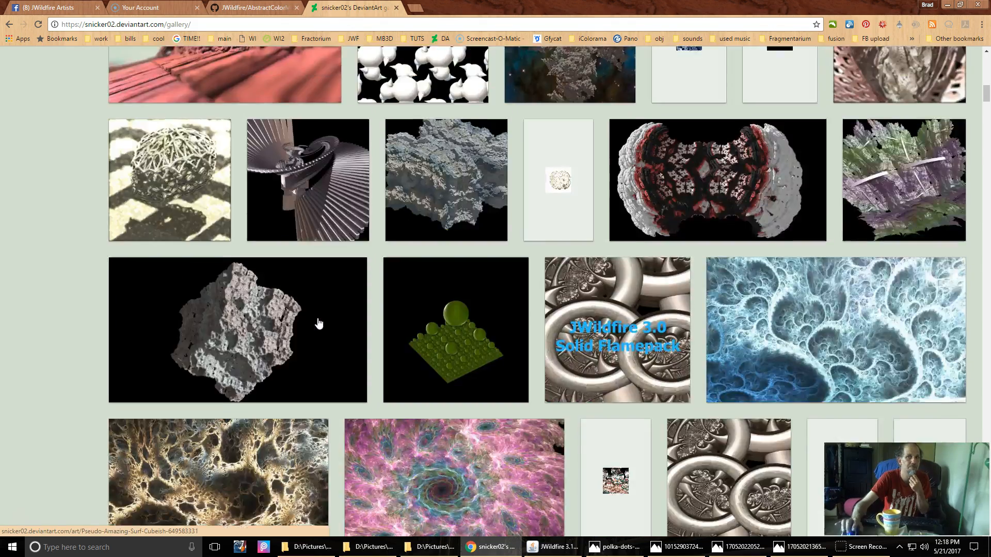
scroll(318, 320, "up", 10)
left_click(148, 137)
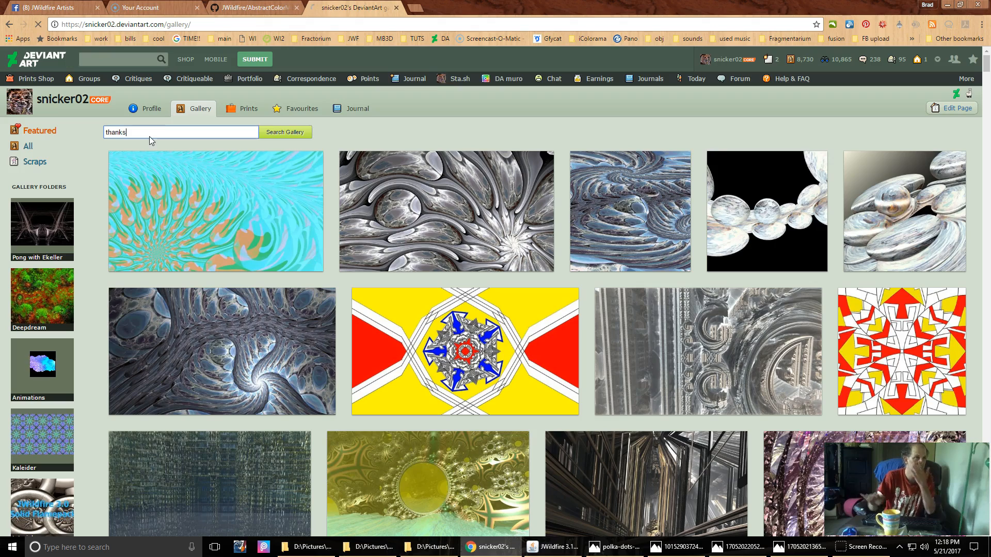
key("Return")
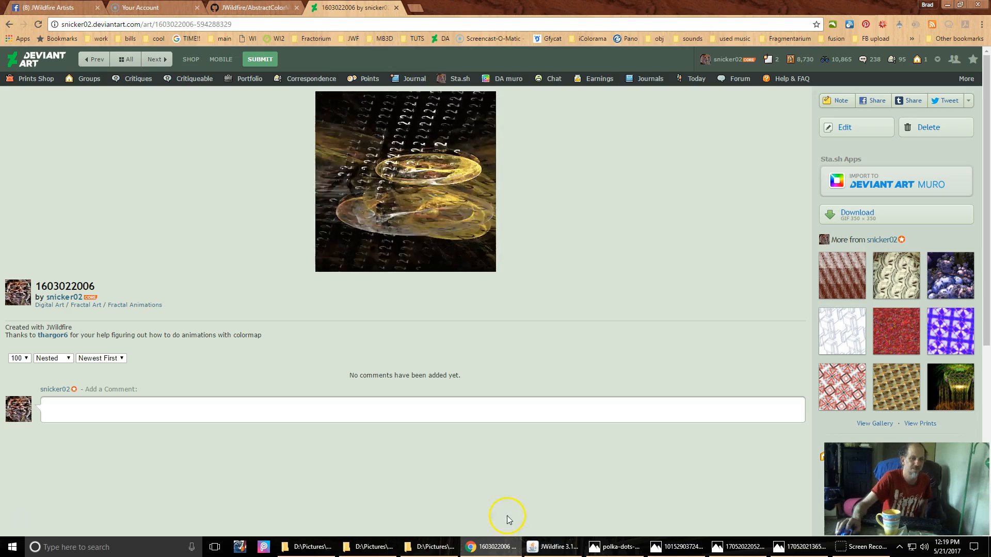
left_click(565, 551)
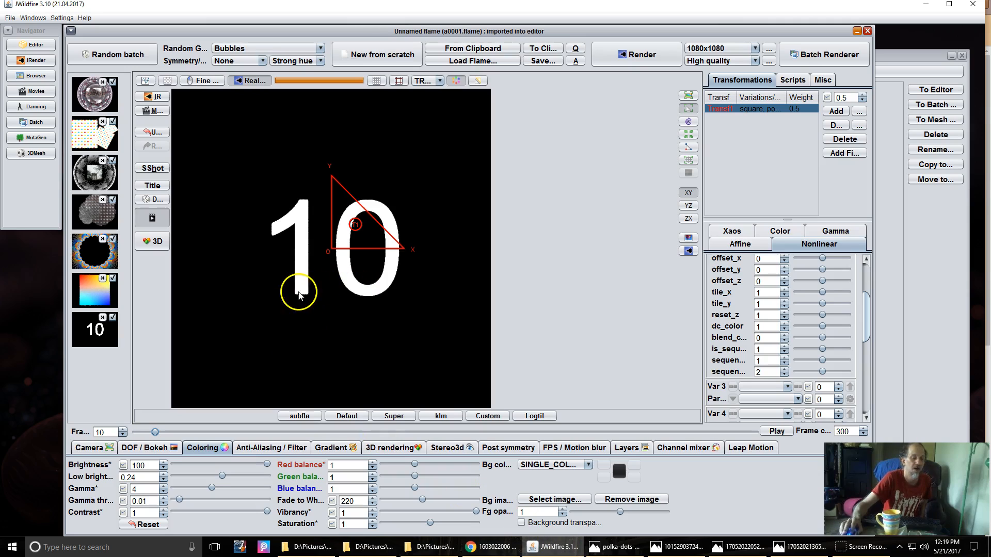